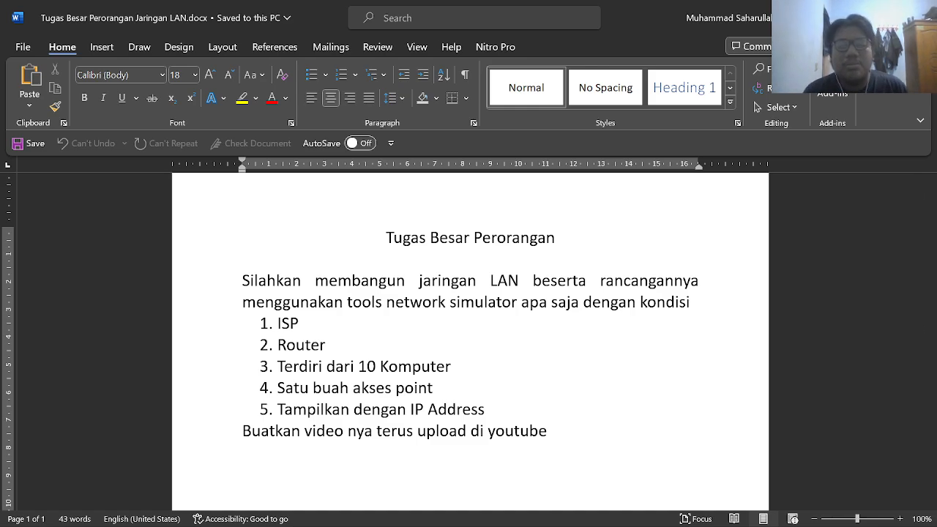
# Scroll the Word brief and highlight the line about using a network simulator
pyautogui.scroll(-1, 469, 336)
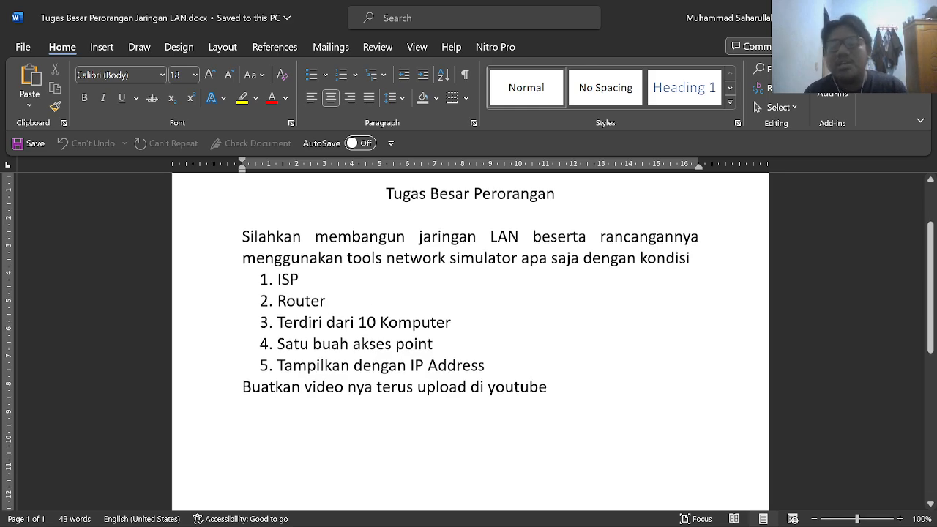
pyautogui.scroll(-2, 469, 337)
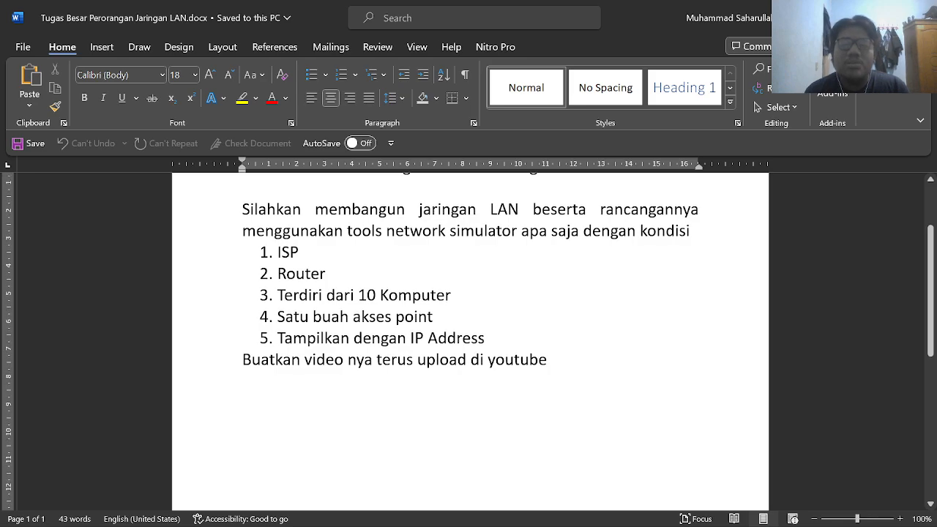
pyautogui.moveTo(243, 231); pyautogui.dragTo(449, 231)
pyautogui.click(326, 274)
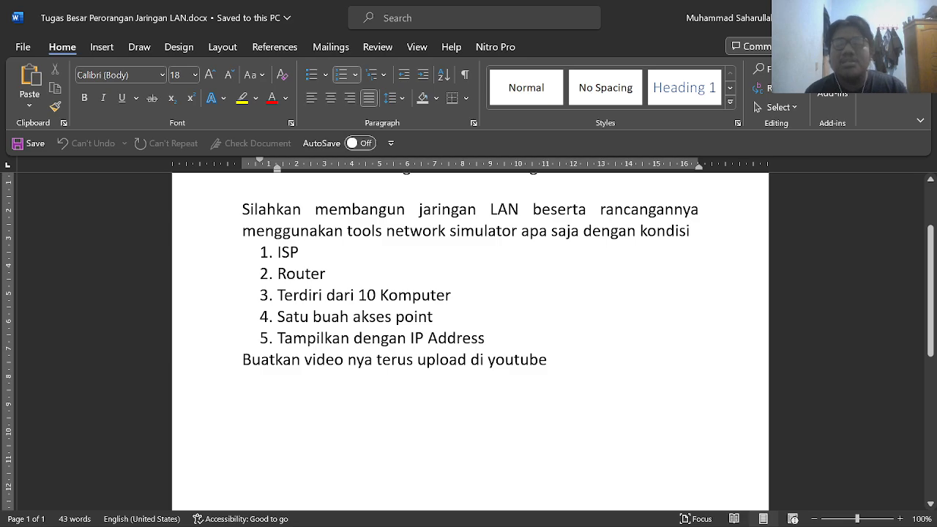
# Point out the video-upload instruction and the Router requirement, then switch to Packet Tracer
pyautogui.click(547, 360)
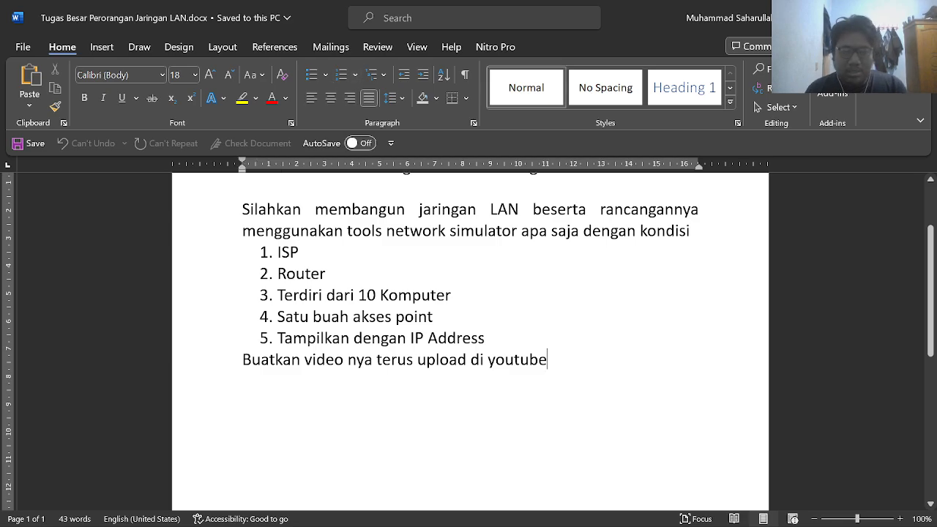
pyautogui.scroll(1, 469, 330)
pyautogui.click(326, 322)
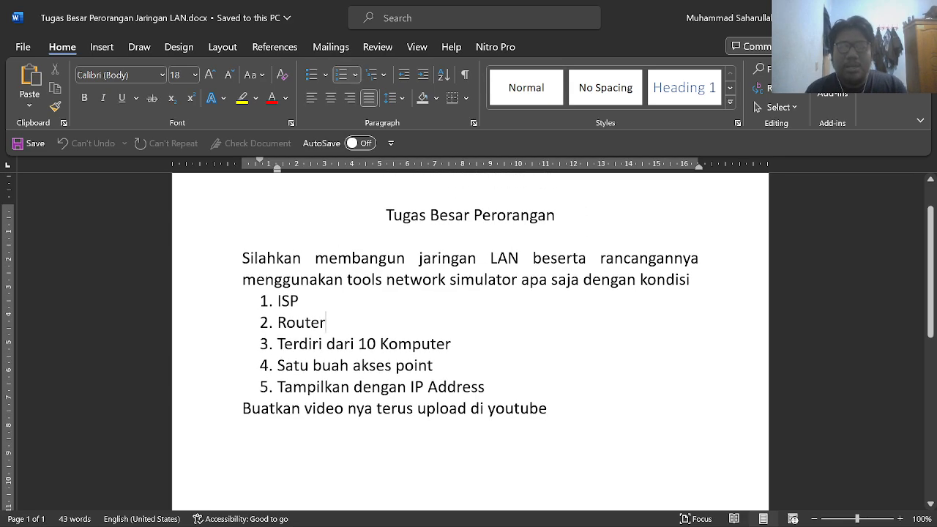
pyautogui.scroll(-1, 469, 330)
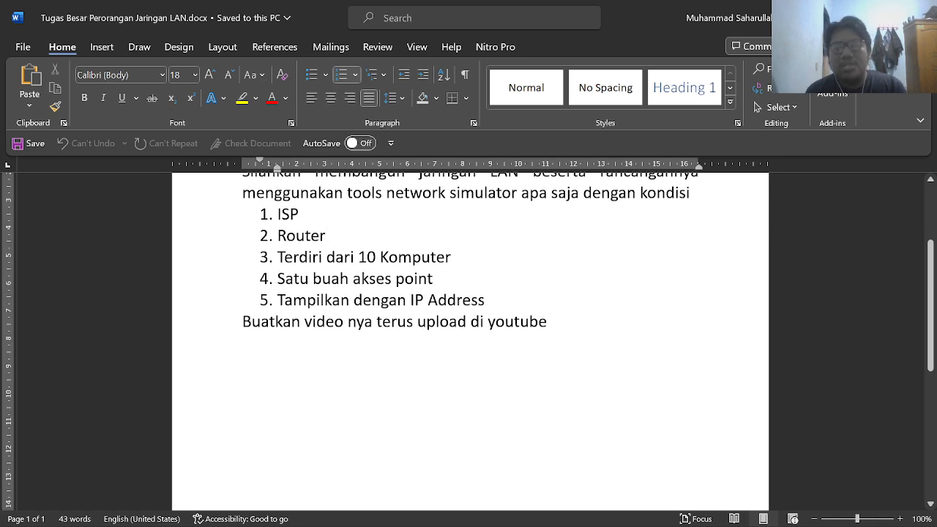
pyautogui.hotkey('alt', 'Tab')
pyautogui.hotkey('alt', 'Tab')
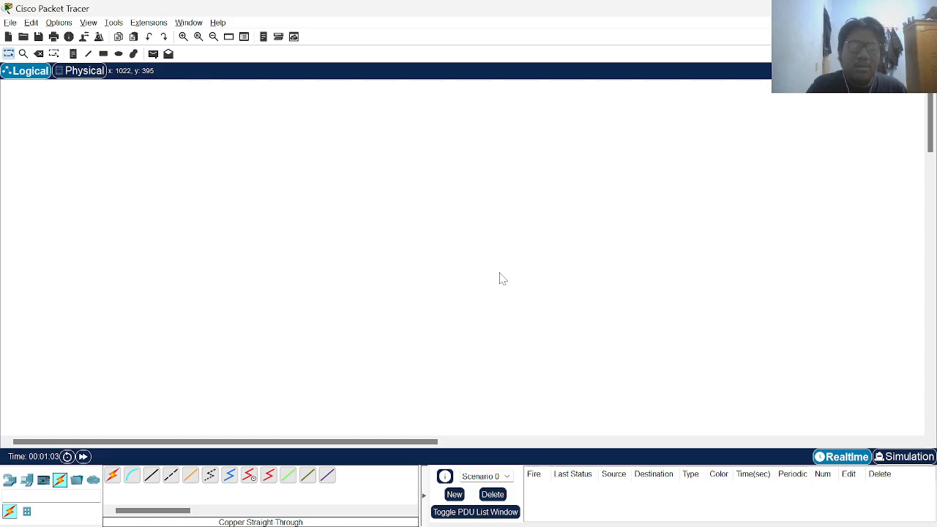
# Pick the 2911 router from the Network Devices router models
pyautogui.press('XF86MonBrightnessUp')
pyautogui.press('XF86MonBrightnessUp')
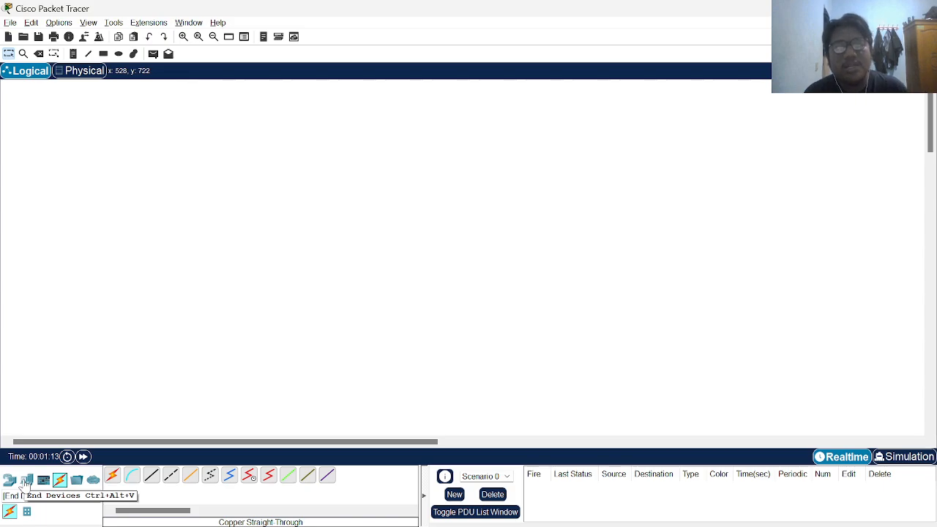
pyautogui.click(26, 481)
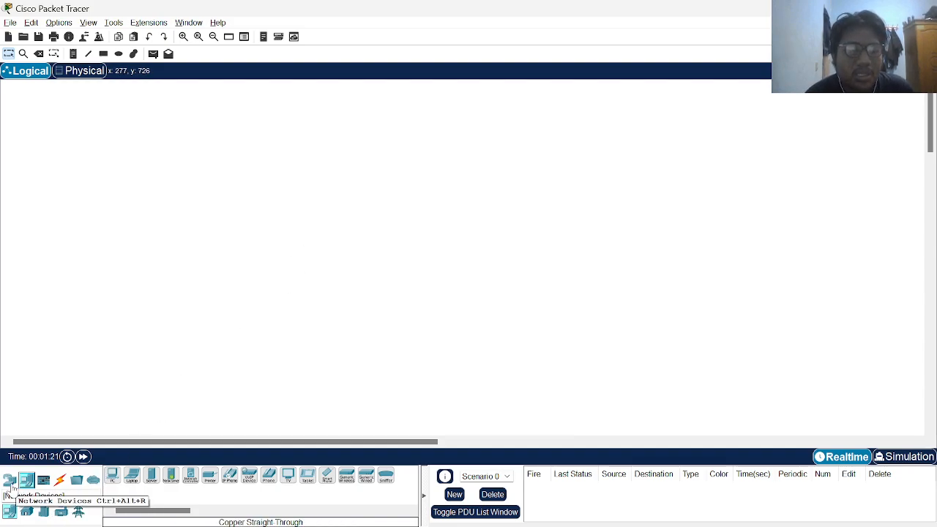
pyautogui.click(9, 482)
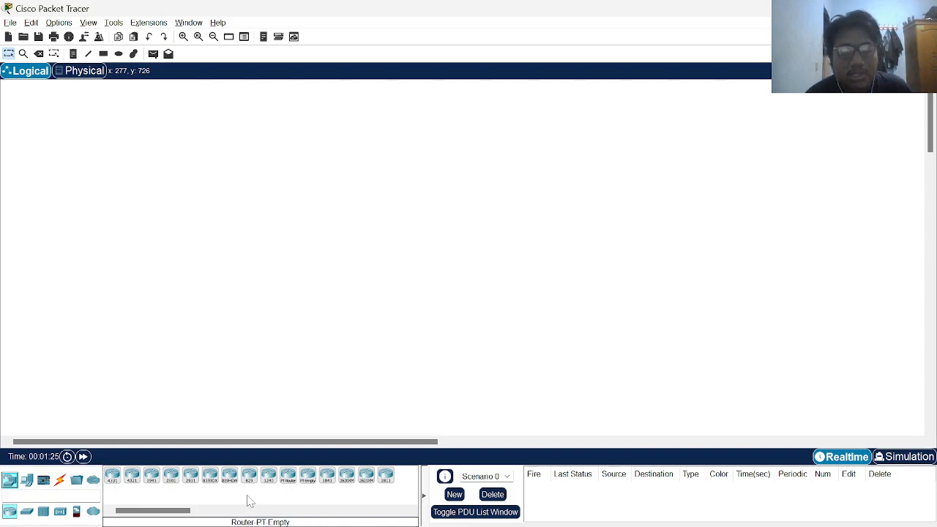
pyautogui.click(191, 478)
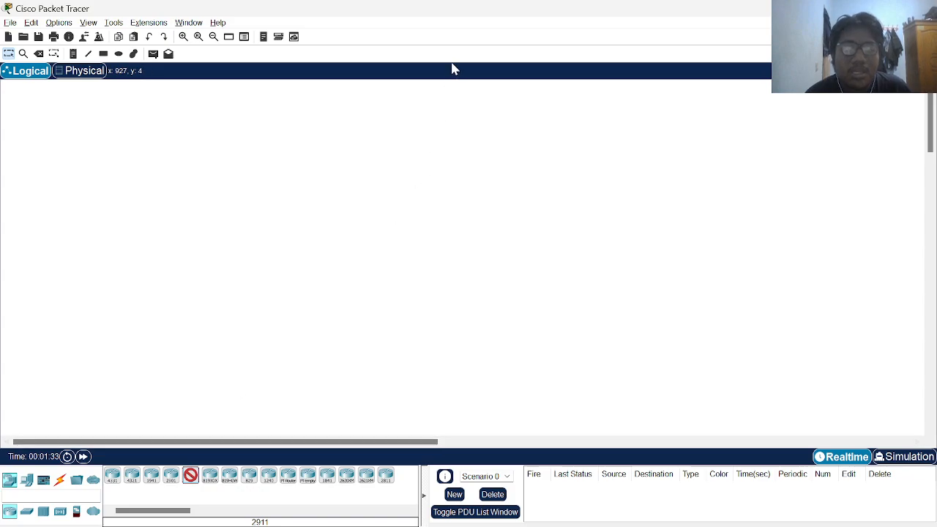
# Place the 2911 router near the top centre and rename it 'Router ISP'
pyautogui.click(421, 103)
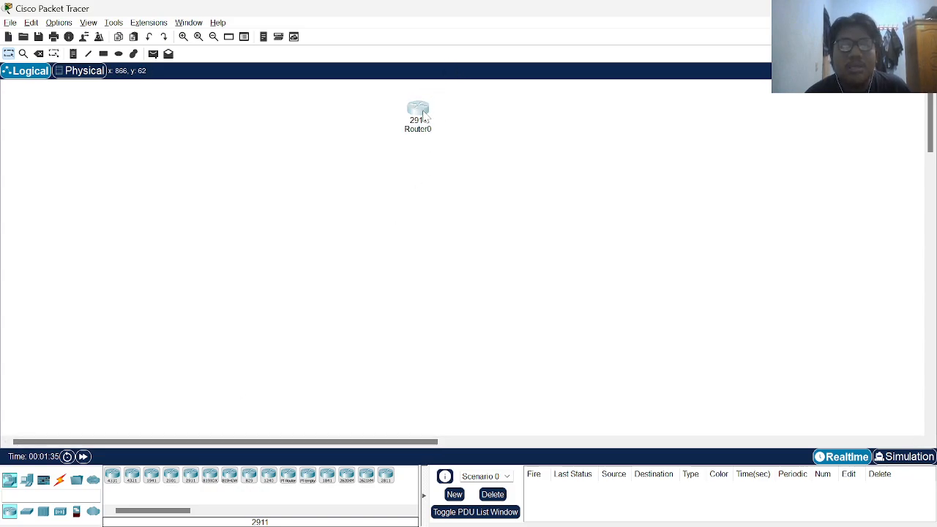
pyautogui.click(428, 130)
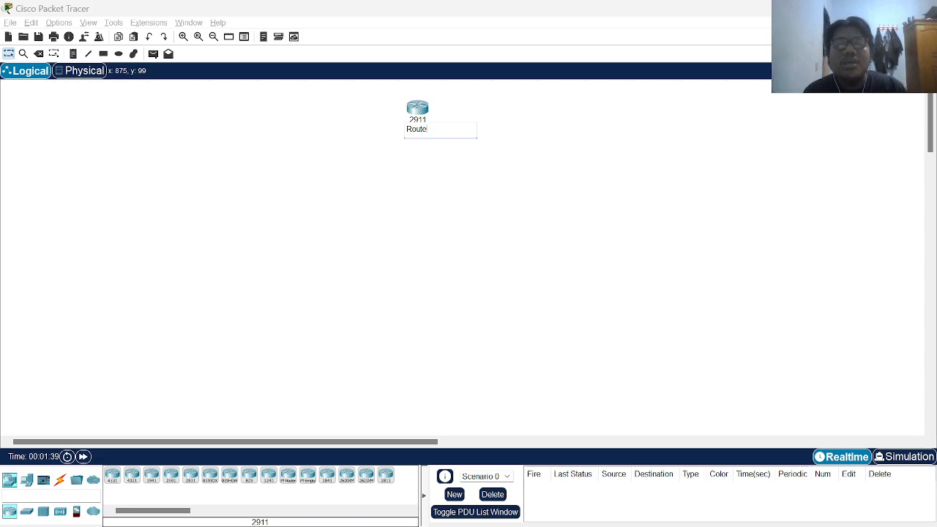
pyautogui.write('r ISP')
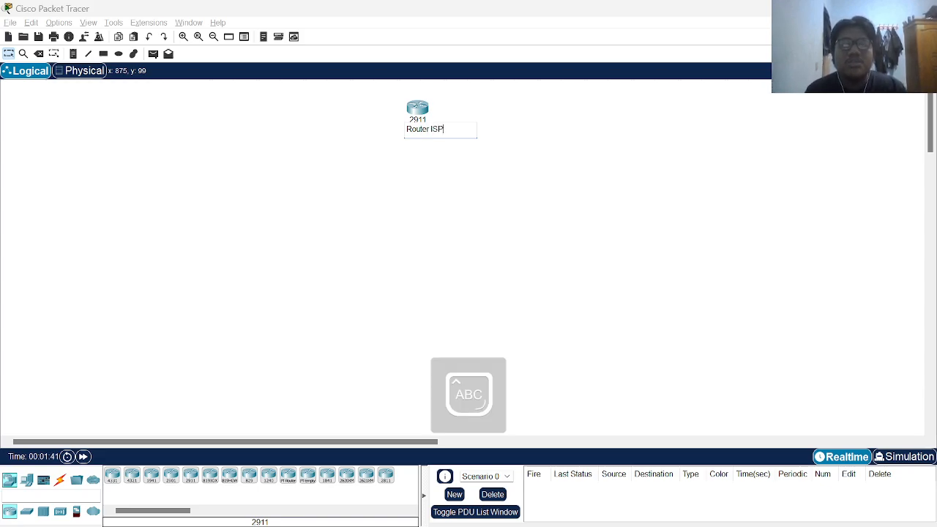
pyautogui.click(511, 142)
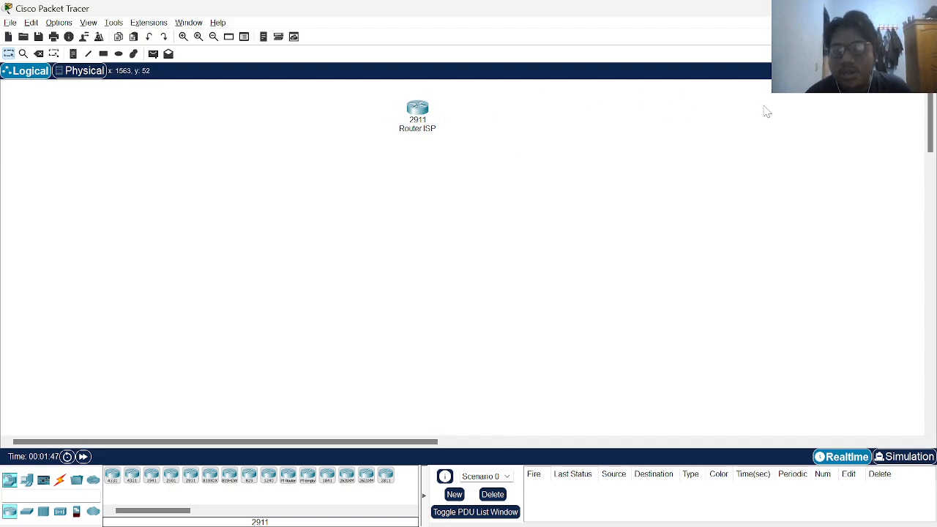
# Group Router ISP into a new cluster, Cluster0, and return to the top-level workspace
pyautogui.click(858, 72)
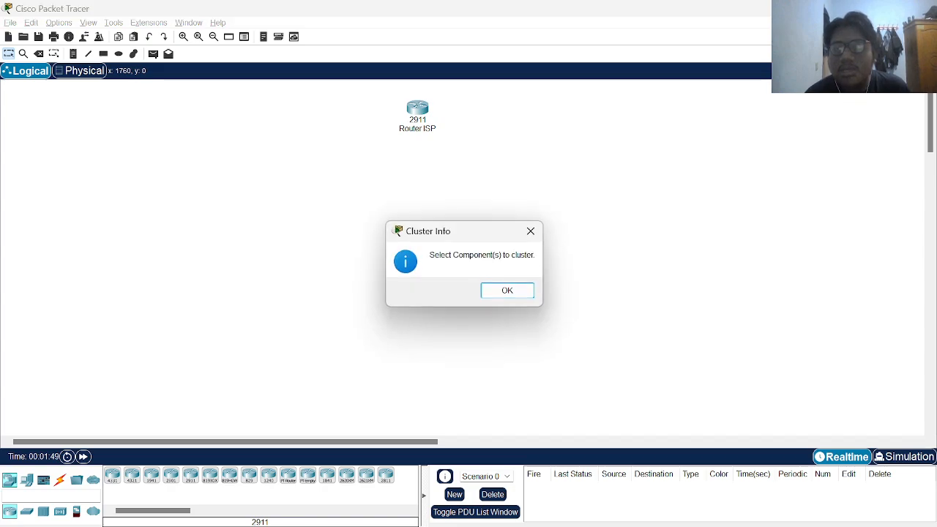
pyautogui.click(505, 291)
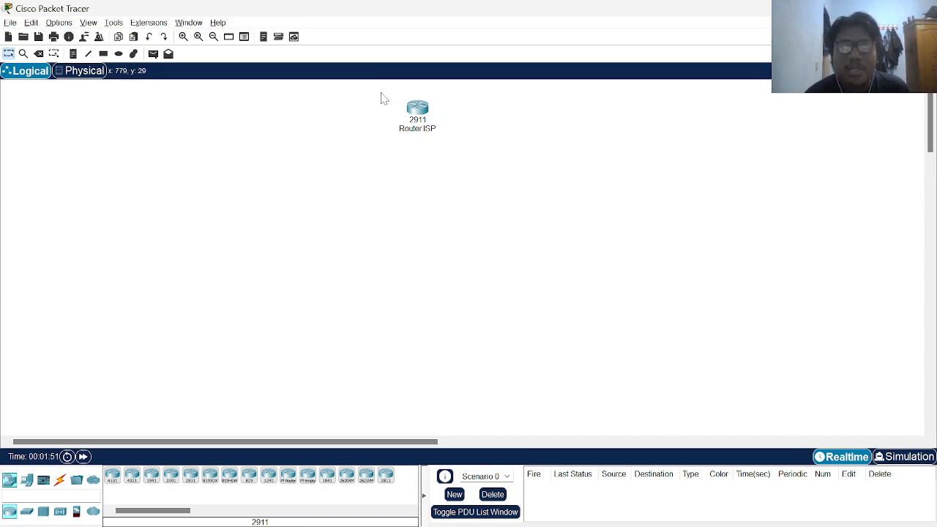
pyautogui.moveTo(383, 88); pyautogui.dragTo(467, 143)
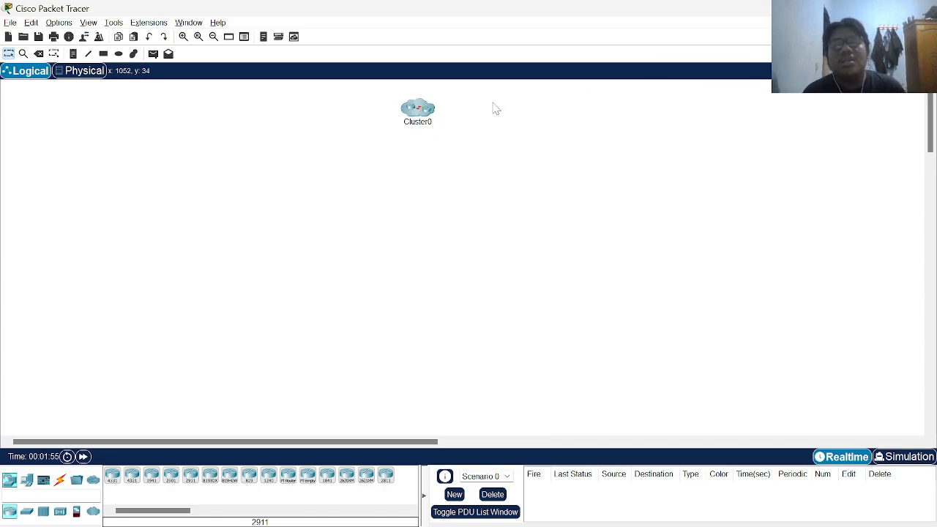
pyautogui.doubleClick(428, 118)
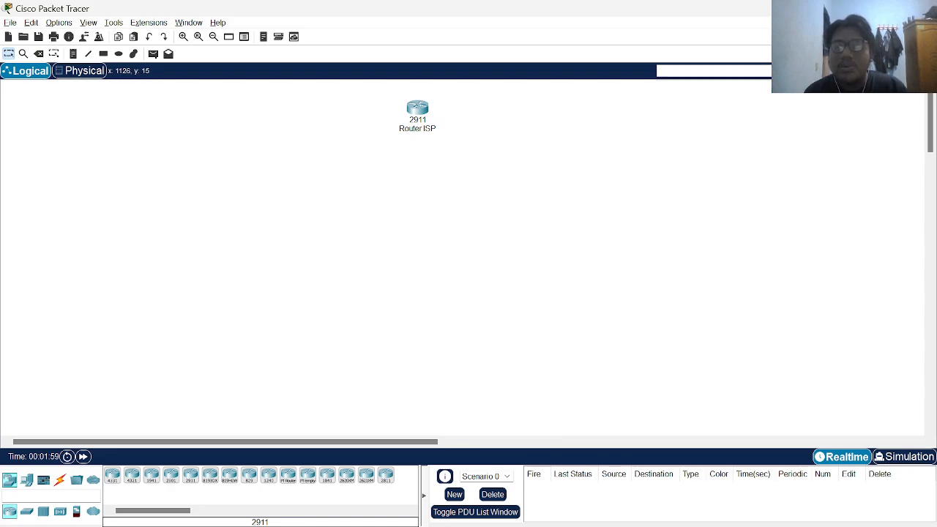
pyautogui.click(794, 71)
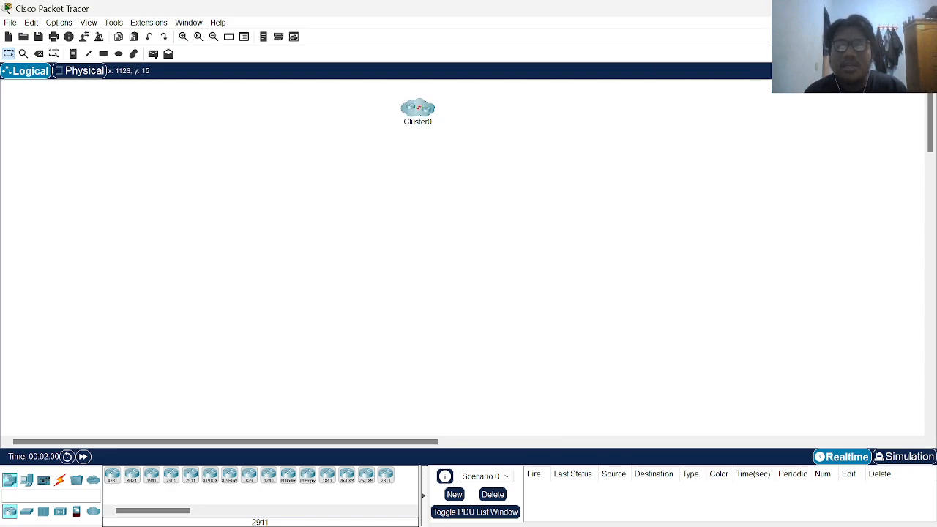
# Rename the cluster to 'ISP', then switch back to the Word brief
pyautogui.click(418, 123)
pyautogui.hotkey('ctrl', 'a')
pyautogui.press('BackSpace')
pyautogui.press('capslock')
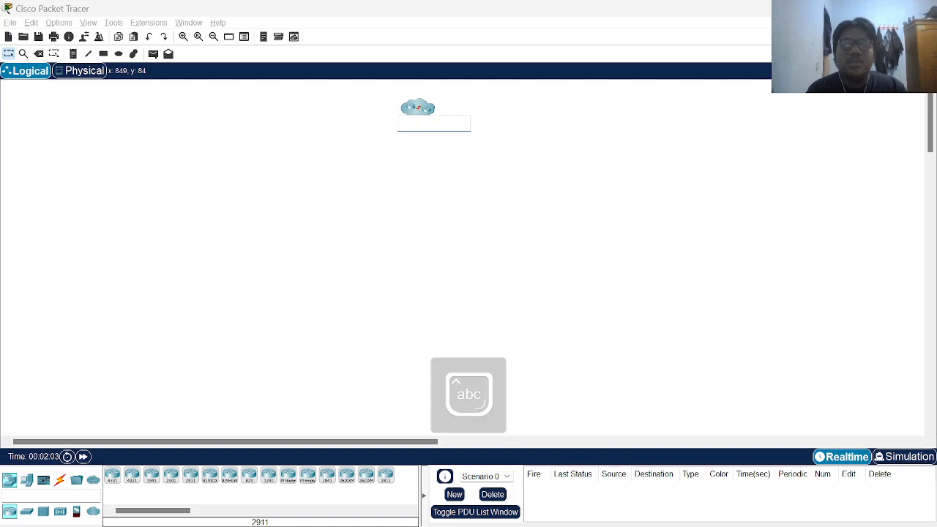
pyautogui.write('ISP')
pyautogui.press('Return')
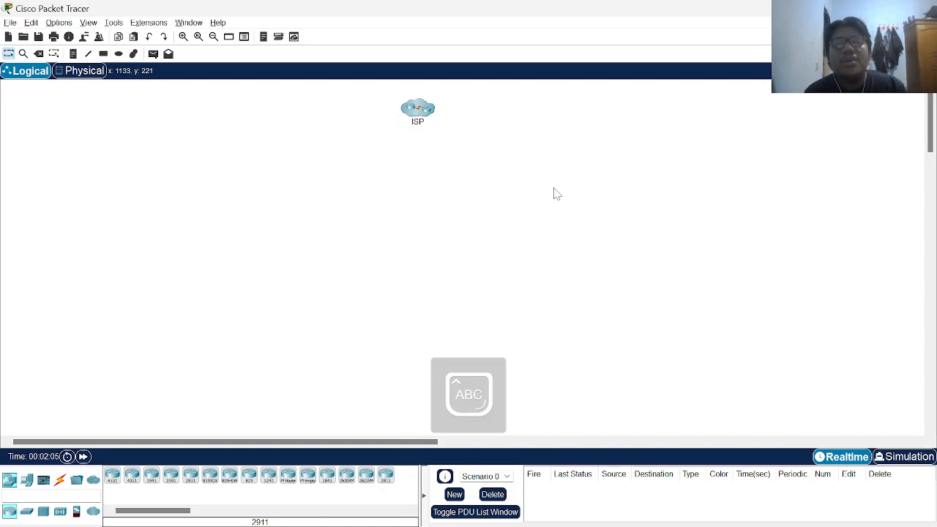
pyautogui.moveTo(385, 98)
pyautogui.mouseDown()
pyautogui.moveTo(464, 134)
pyautogui.moveTo(405, 110)
pyautogui.moveTo(458, 146)
pyautogui.moveTo(412, 115)
pyautogui.moveTo(452, 130)
pyautogui.moveTo(452, 138)
pyautogui.moveTo(385, 98)
pyautogui.mouseUp()
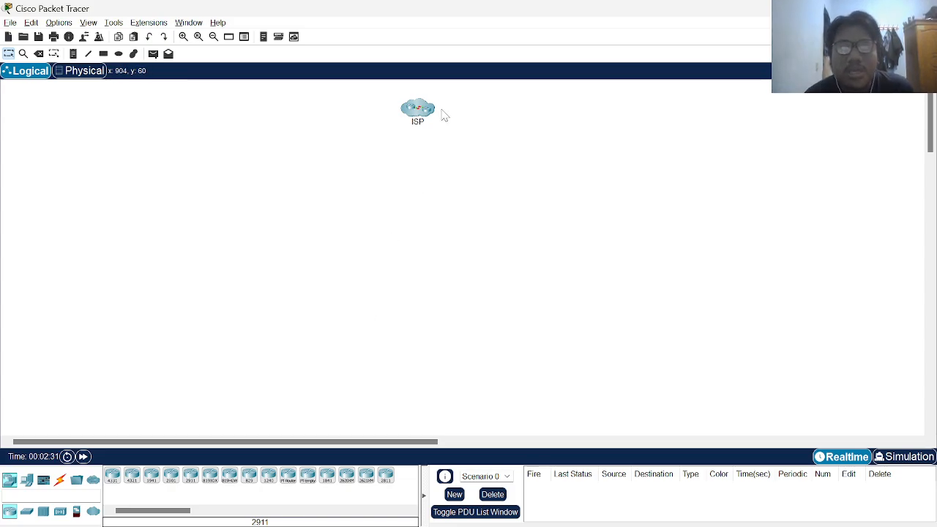
pyautogui.moveTo(388, 94)
pyautogui.mouseDown()
pyautogui.moveTo(458, 142)
pyautogui.moveTo(391, 95)
pyautogui.mouseUp()
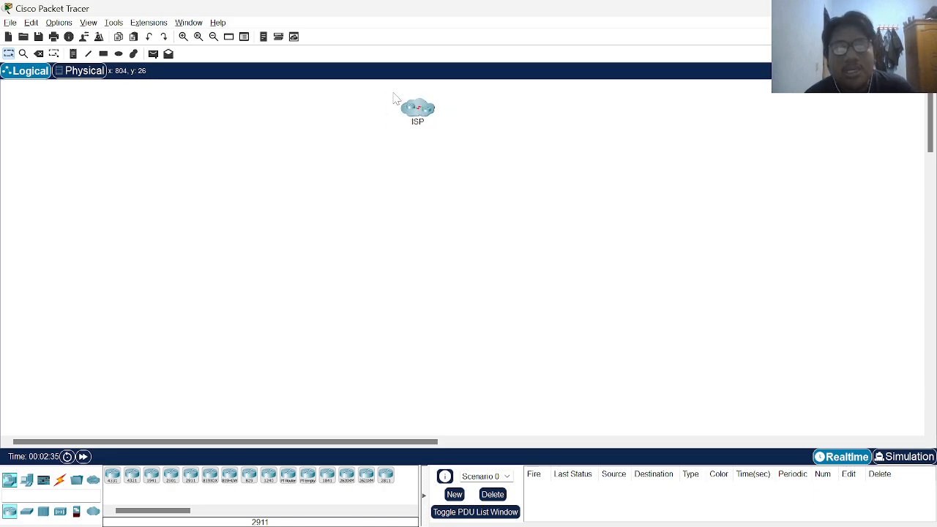
pyautogui.hotkey('alt', 'Tab')
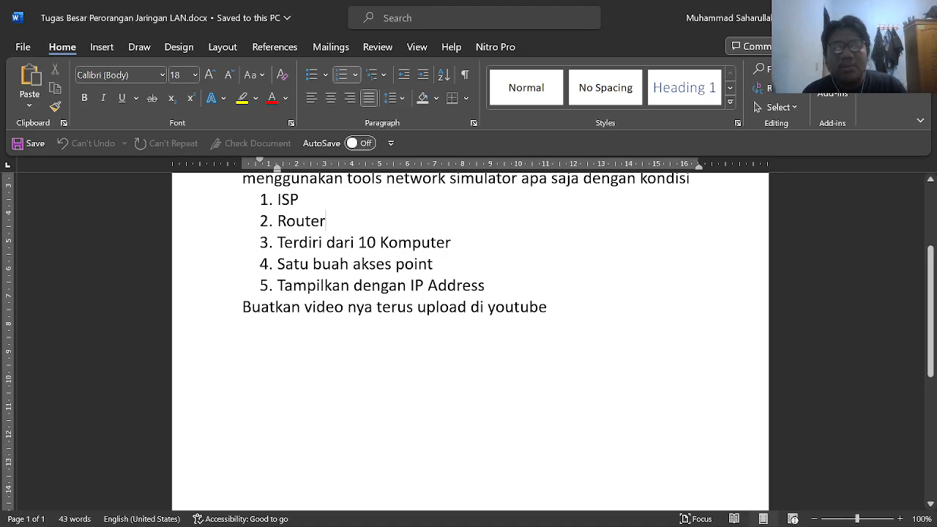
# Add a second 2911 router below the ISP cloud and rename it 'Router Utama'
pyautogui.hotkey('alt', 'Tab')
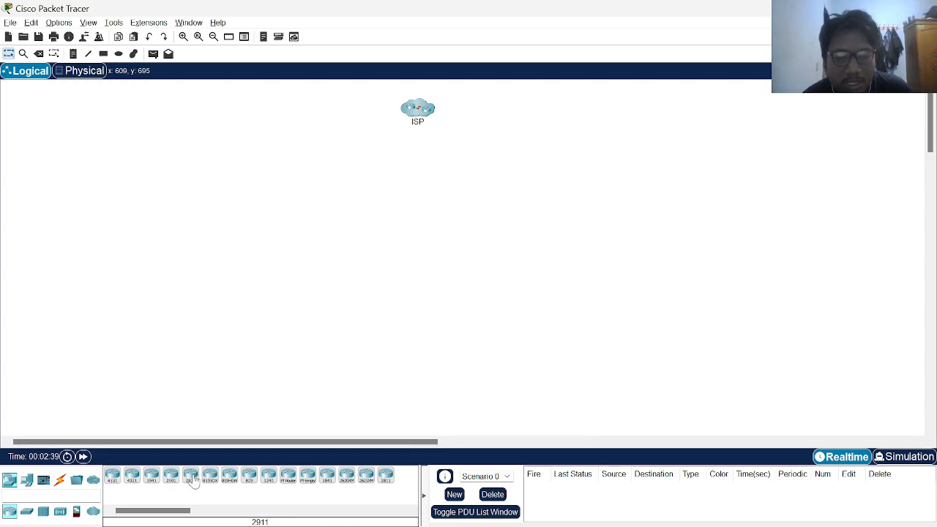
pyautogui.moveTo(192, 478); pyautogui.dragTo(423, 182)
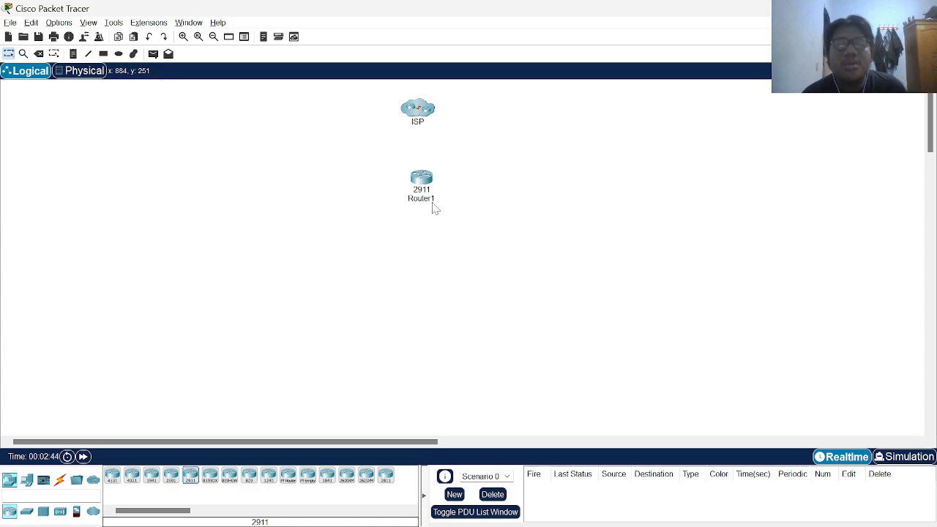
pyautogui.moveTo(425, 180); pyautogui.dragTo(423, 165)
pyautogui.click(431, 187)
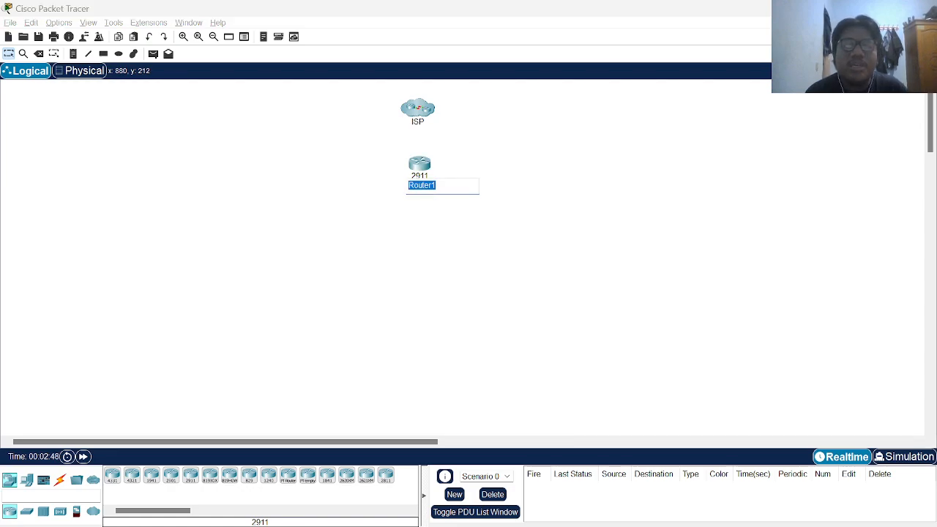
pyautogui.press('End')
pyautogui.press('BackSpace')
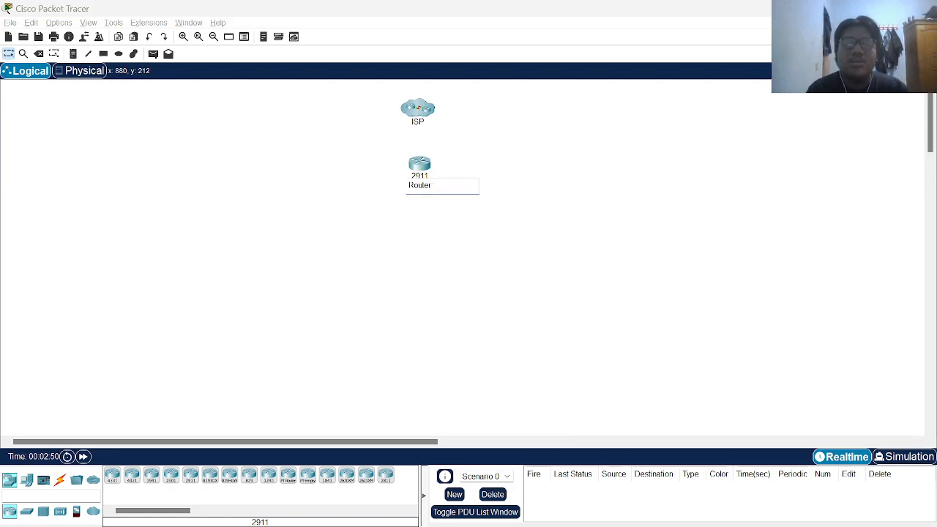
pyautogui.write('Utama')
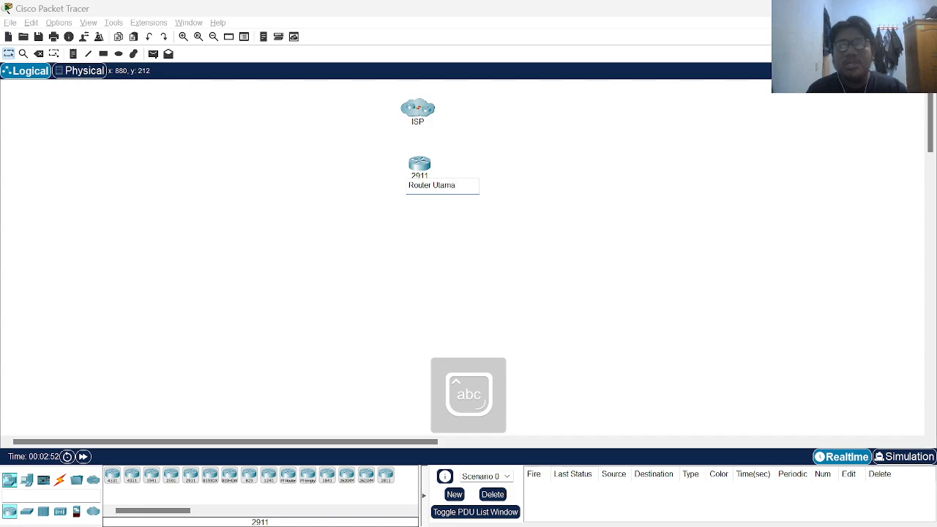
pyautogui.click(469, 241)
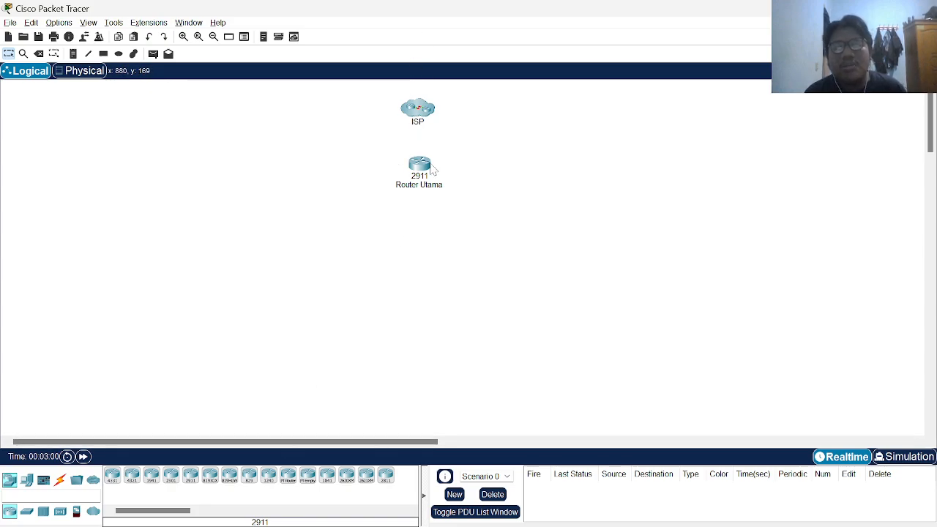
pyautogui.hotkey('alt', 'Tab')
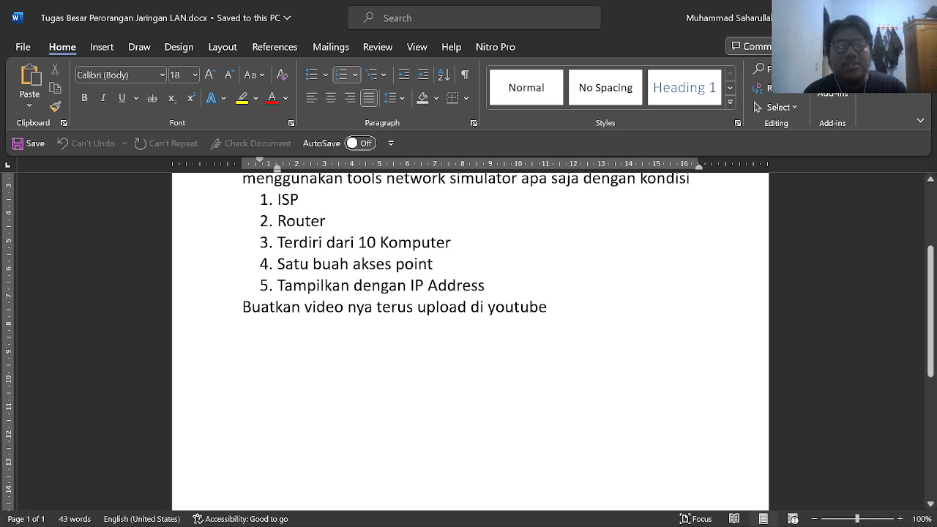
# Place an AccessPoint-PT, Access Point0, below Router Utama
pyautogui.hotkey('alt', 'Tab')
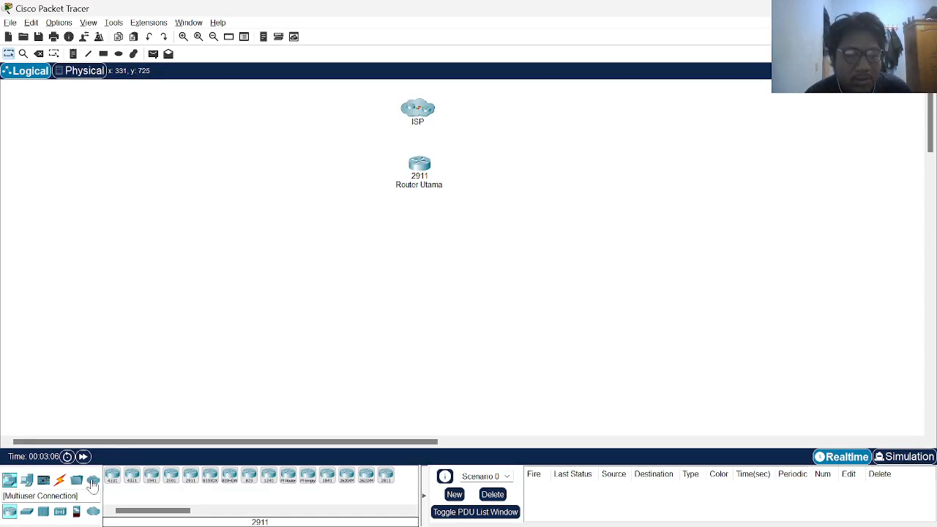
pyautogui.click(60, 511)
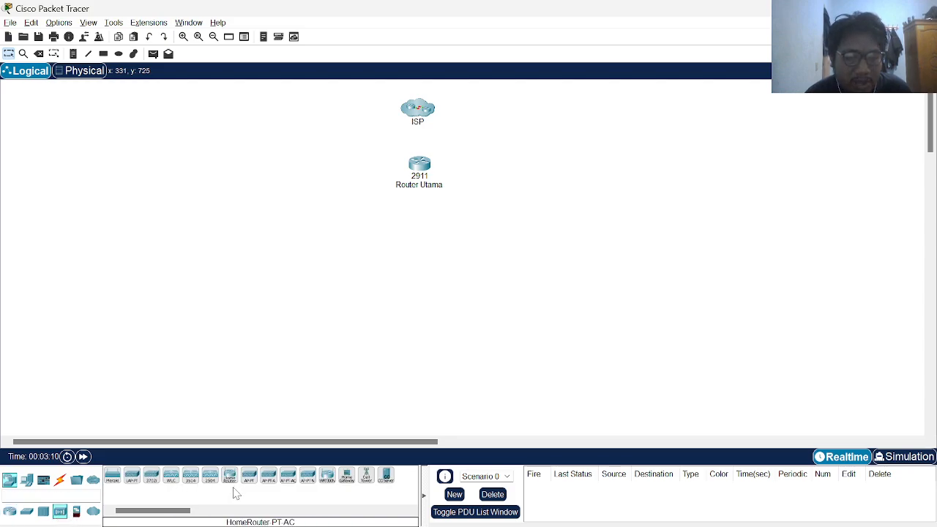
pyautogui.moveTo(251, 485); pyautogui.dragTo(430, 241)
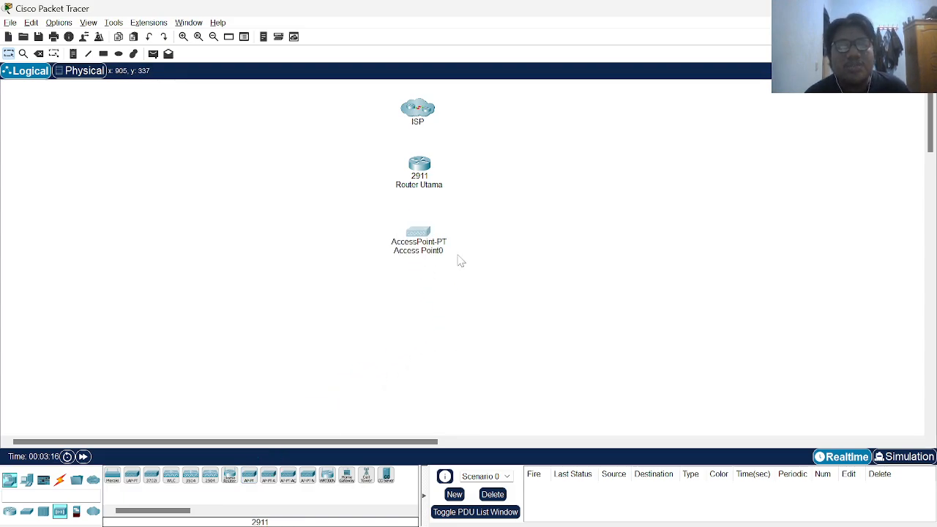
pyautogui.scroll(-5, 473, 271)
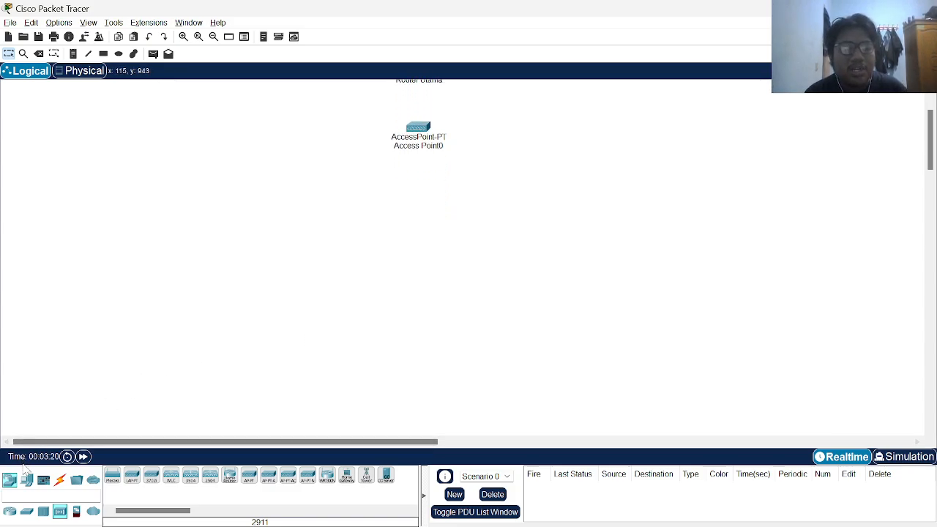
# Place PC0 through PC4 down the left side of the arc around Access Point0
pyautogui.click(27, 480)
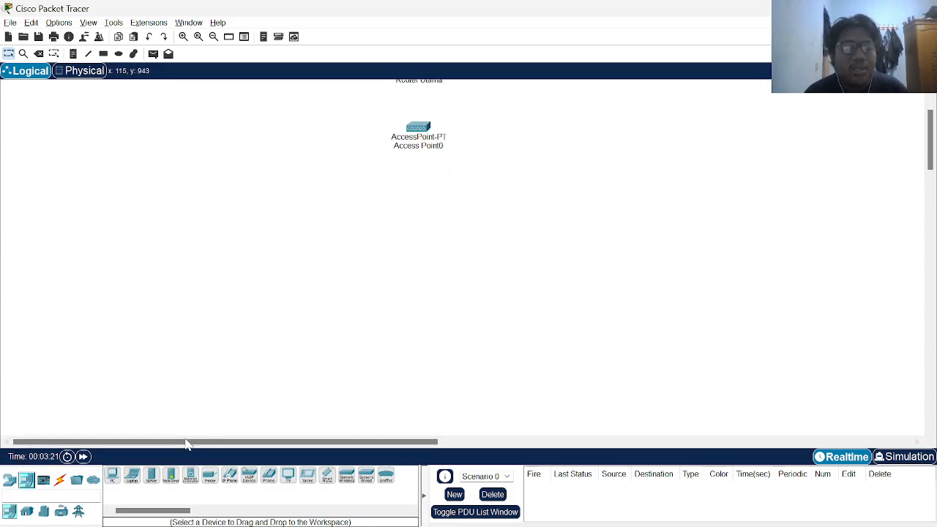
pyautogui.click(113, 476)
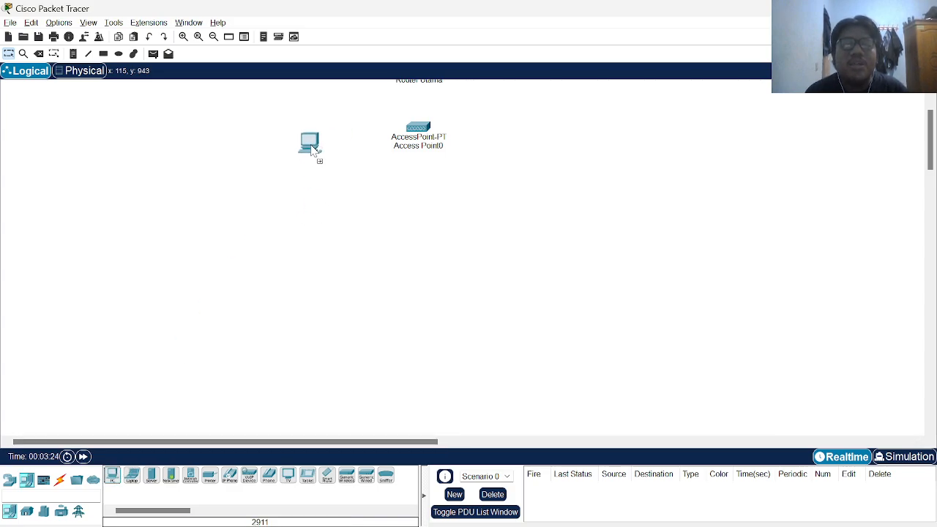
pyautogui.click(301, 143)
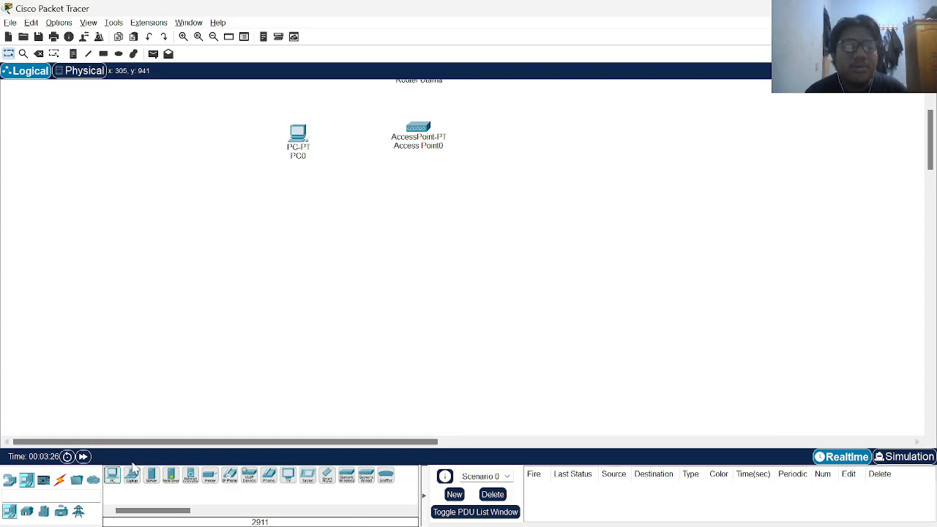
pyautogui.click(112, 476)
pyautogui.click(304, 180)
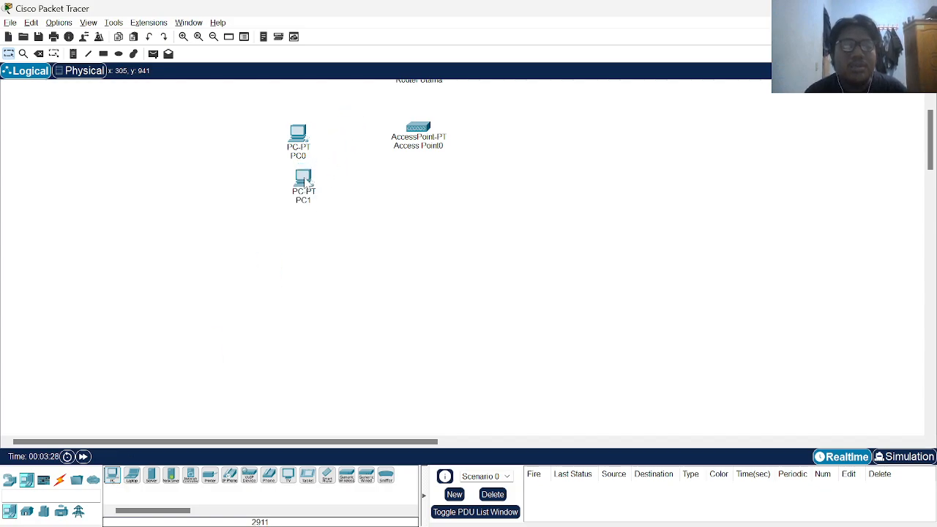
pyautogui.click(112, 476)
pyautogui.click(323, 214)
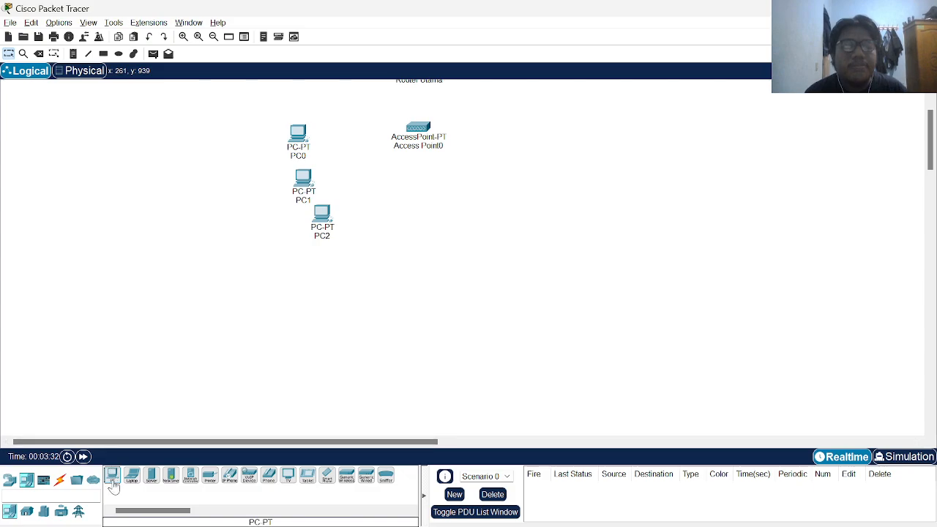
pyautogui.click(112, 476)
pyautogui.click(355, 241)
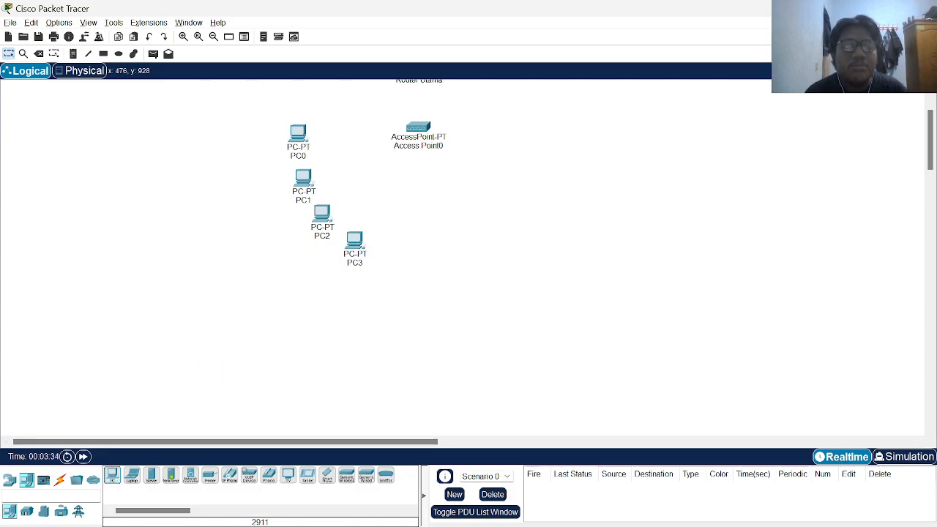
pyautogui.click(112, 476)
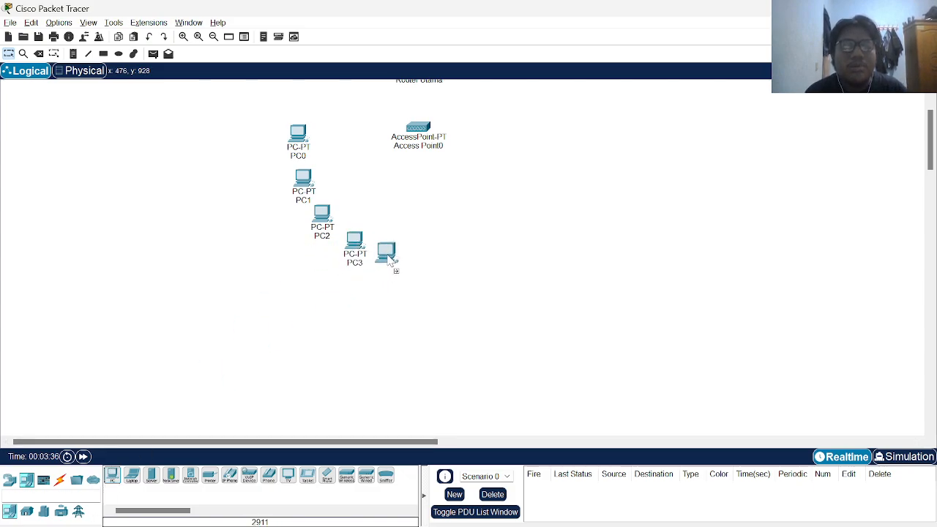
pyautogui.click(388, 257)
# Place PC5 through PC9 up the right side, completing the ten-PC arc
pyautogui.click(112, 476)
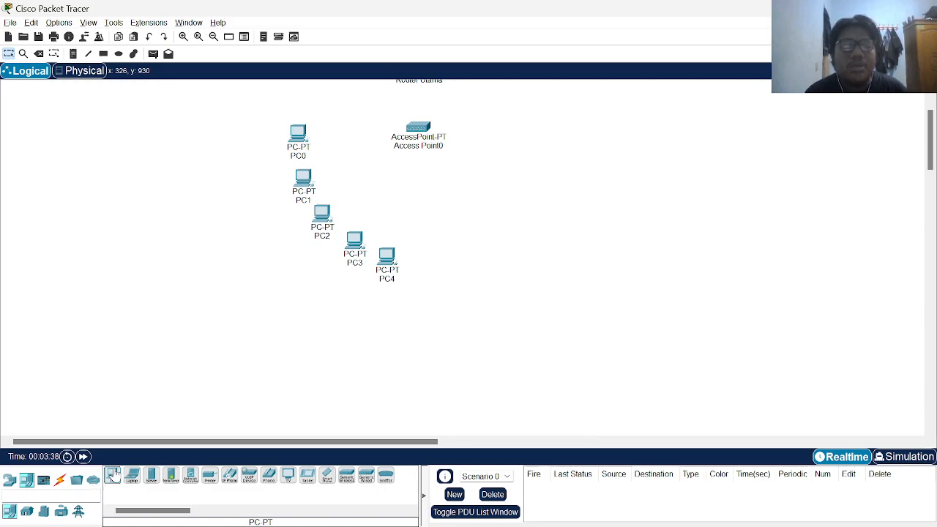
pyautogui.click(444, 253)
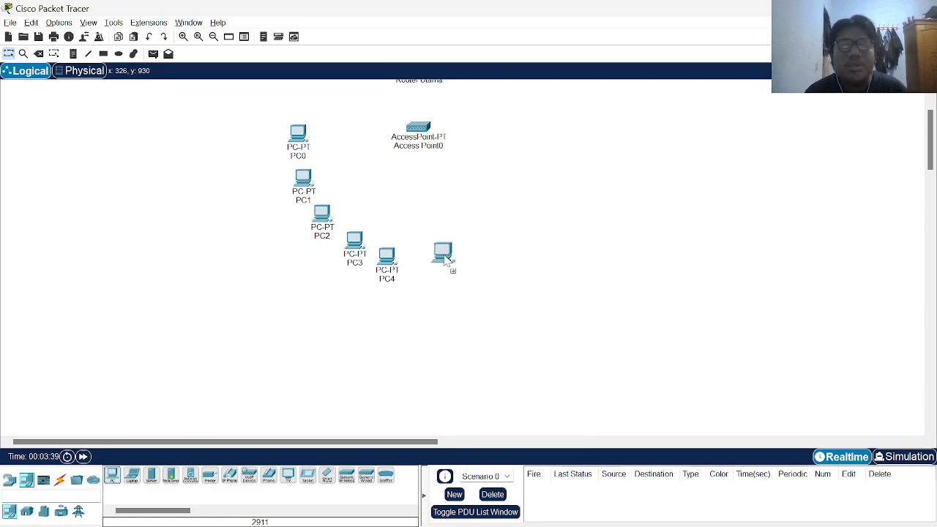
pyautogui.click(112, 476)
pyautogui.click(488, 249)
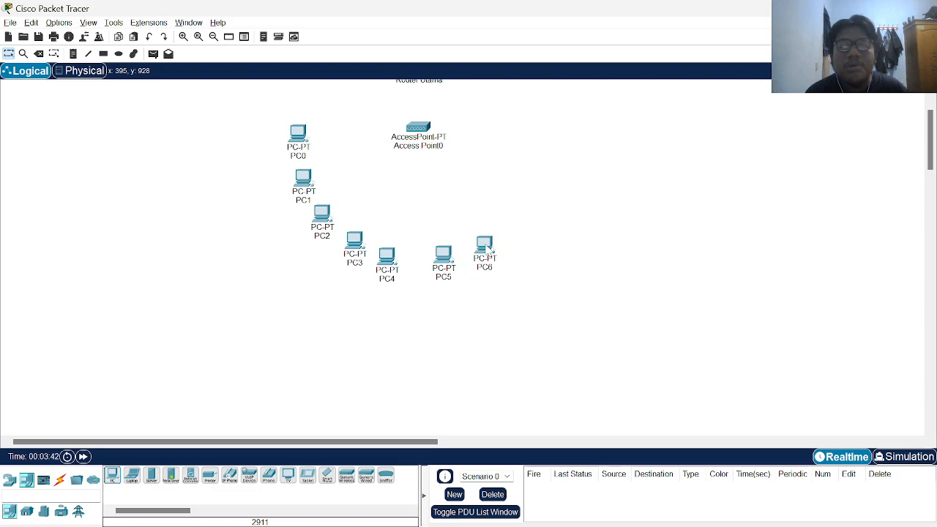
pyautogui.click(112, 477)
pyautogui.click(525, 223)
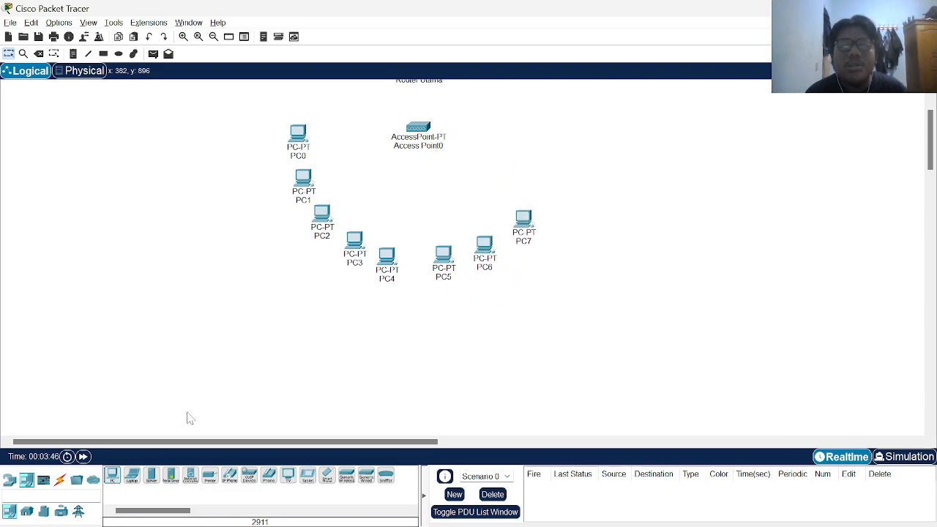
pyautogui.click(112, 477)
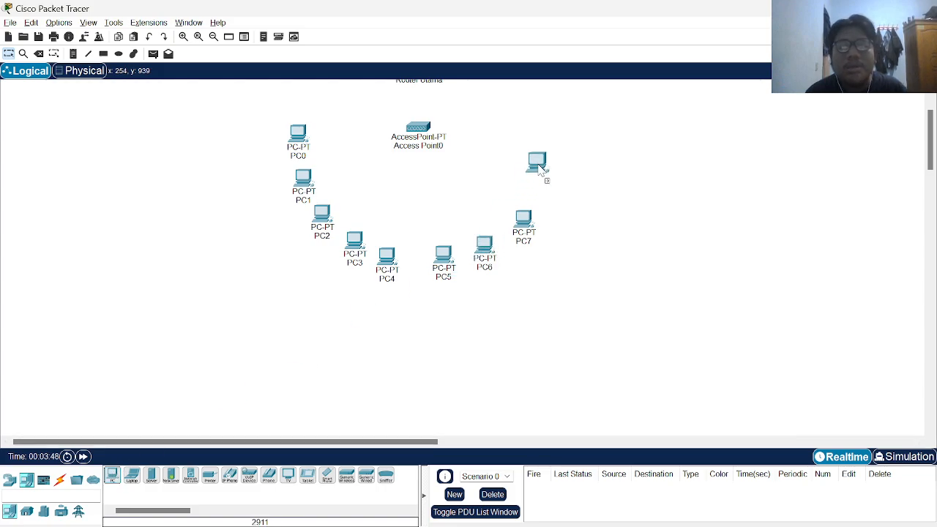
pyautogui.click(556, 188)
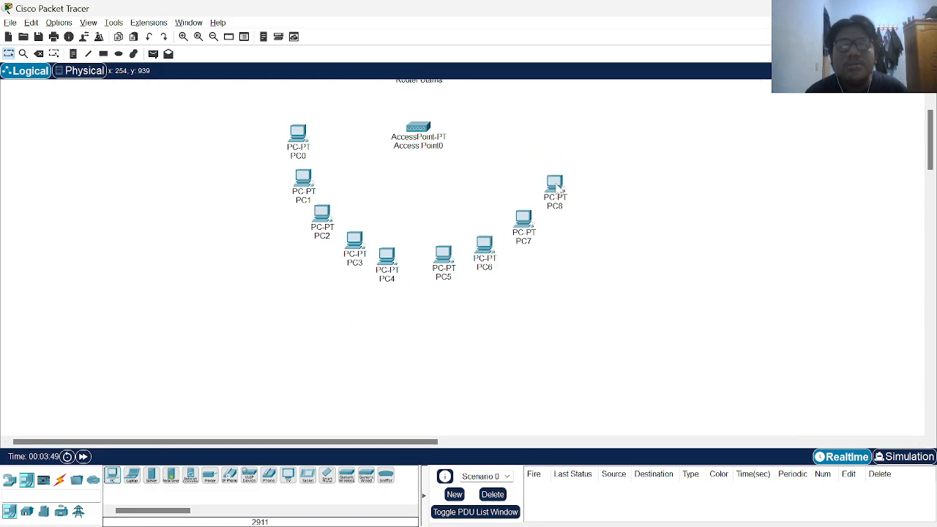
pyautogui.click(112, 476)
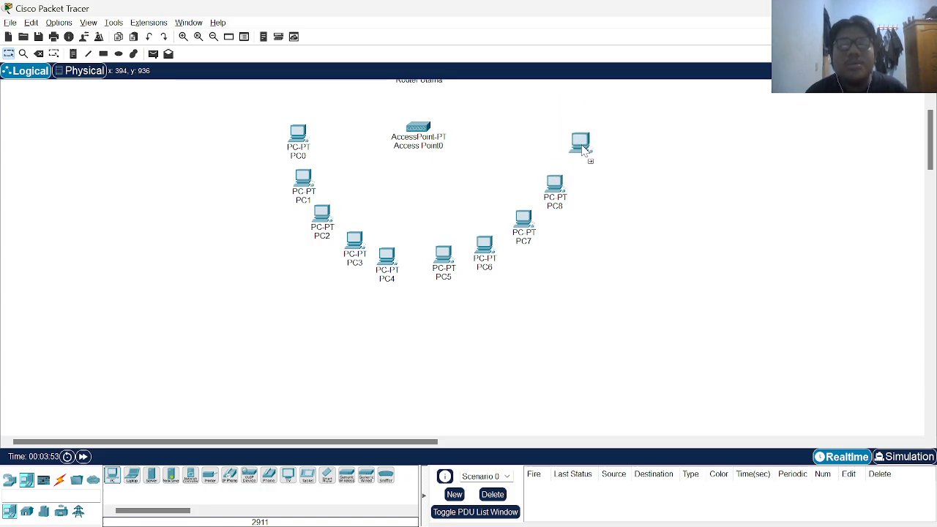
pyautogui.click(579, 150)
pyautogui.scroll(3, 597, 275)
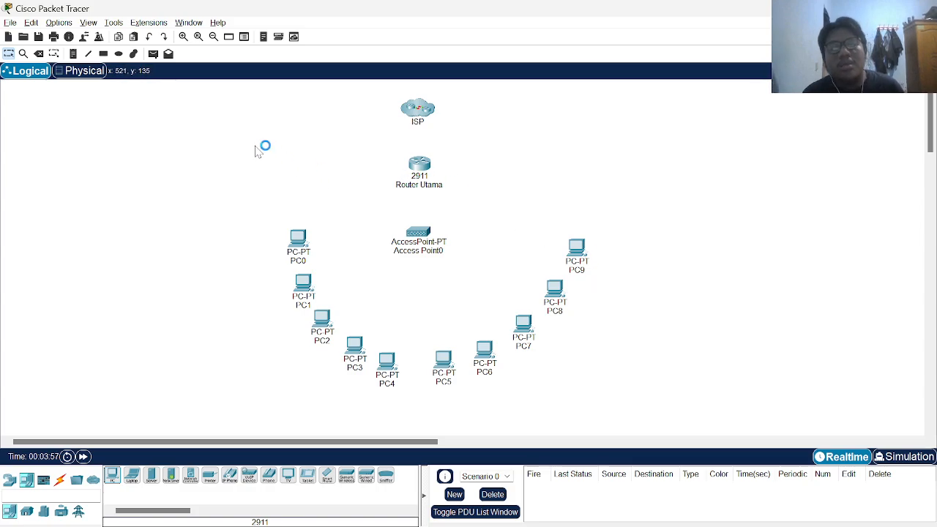
pyautogui.hotkey('alt', 'Tab')
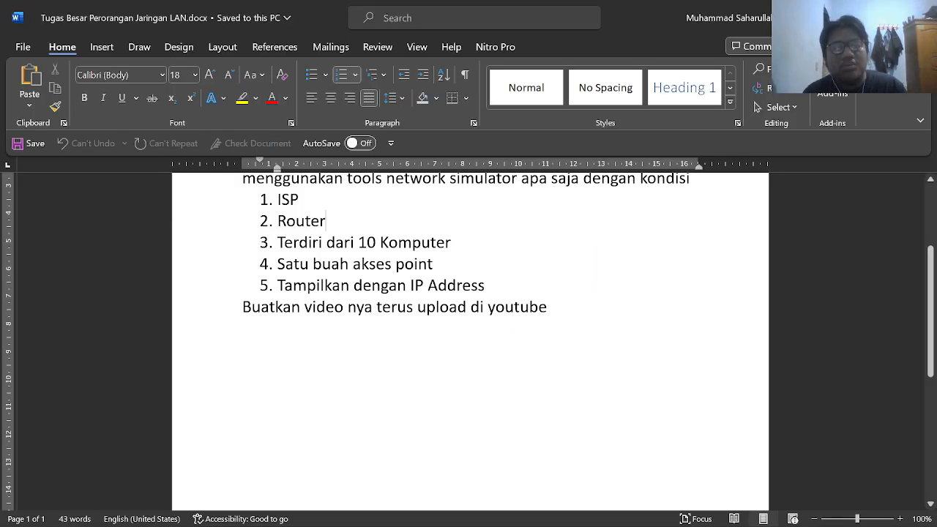
pyautogui.moveTo(486, 286); pyautogui.dragTo(291, 221)
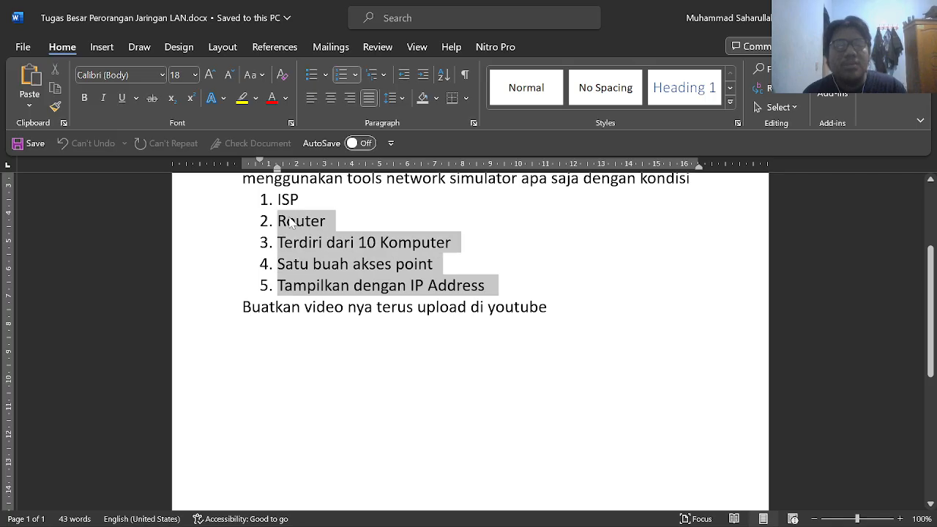
pyautogui.hotkey('alt', 'Tab')
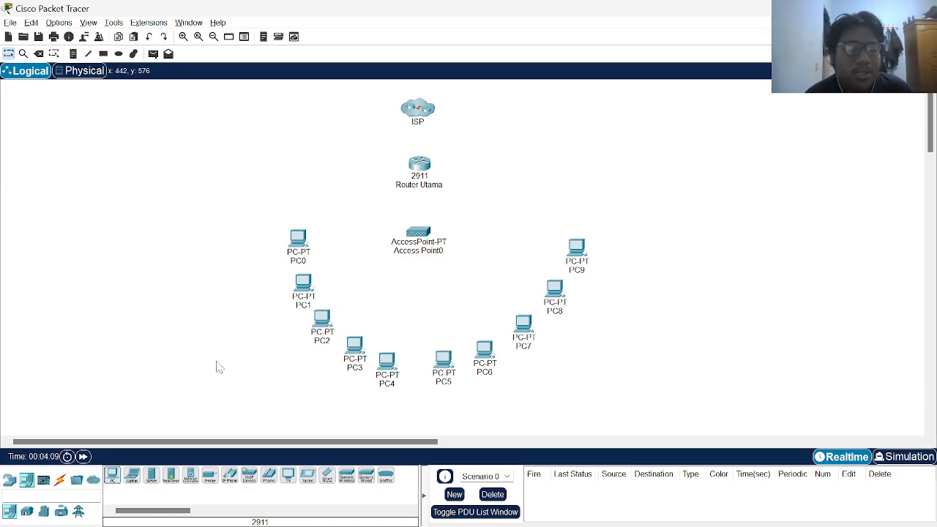
# Reposition Router ISP inside the ISP cluster, then return to the main topology
pyautogui.click(60, 480)
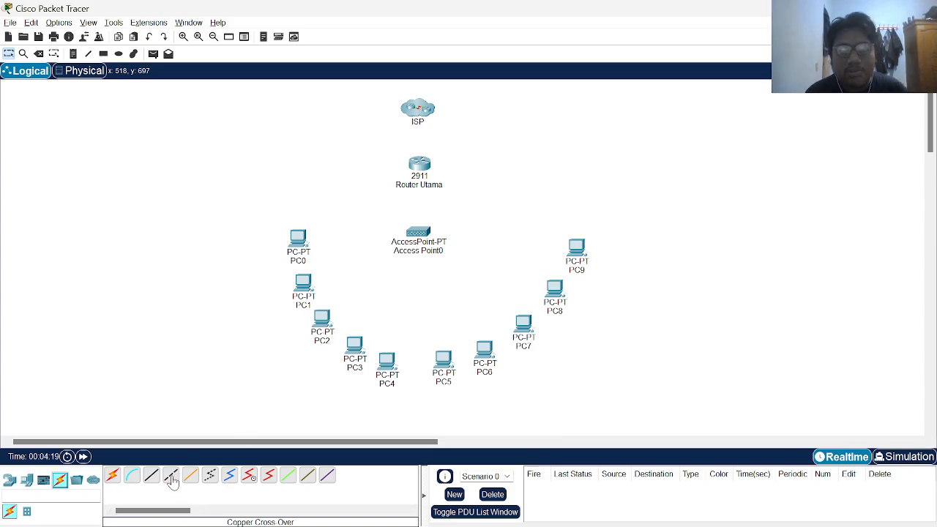
pyautogui.moveTo(441, 251)
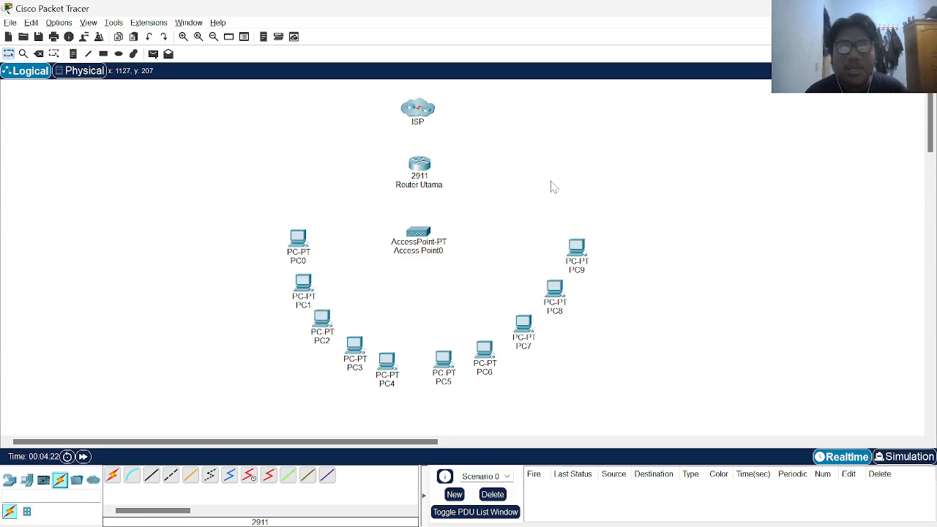
pyautogui.click(422, 109)
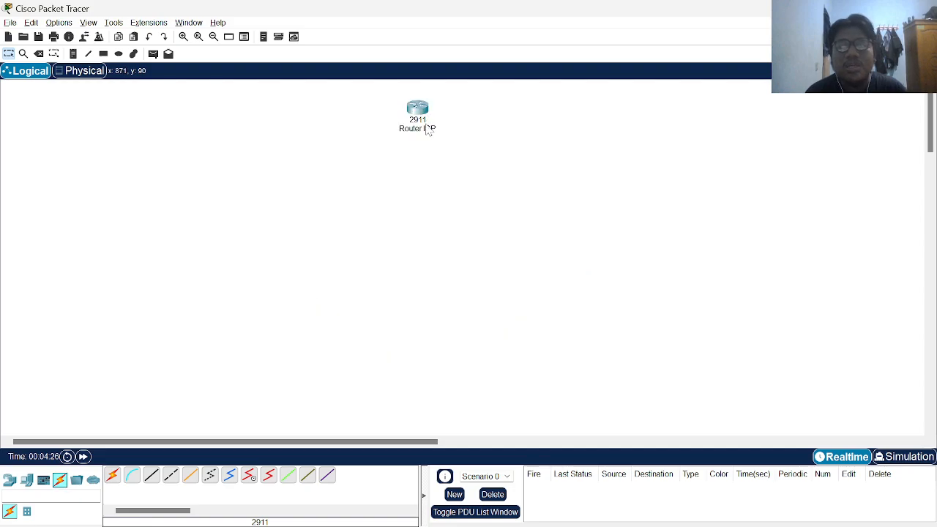
pyautogui.moveTo(393, 101)
pyautogui.mouseDown()
pyautogui.moveTo(404, 104)
pyautogui.moveTo(391, 96)
pyautogui.mouseUp()
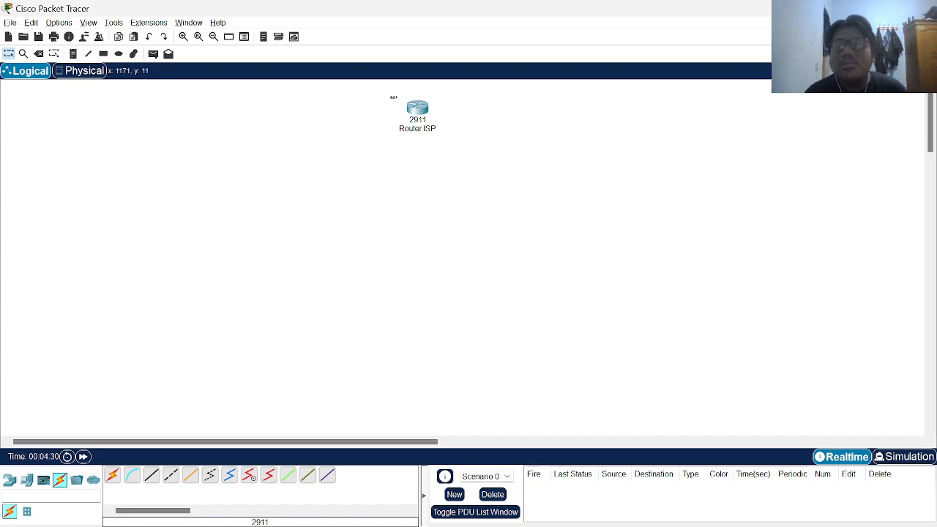
pyautogui.click(799, 71)
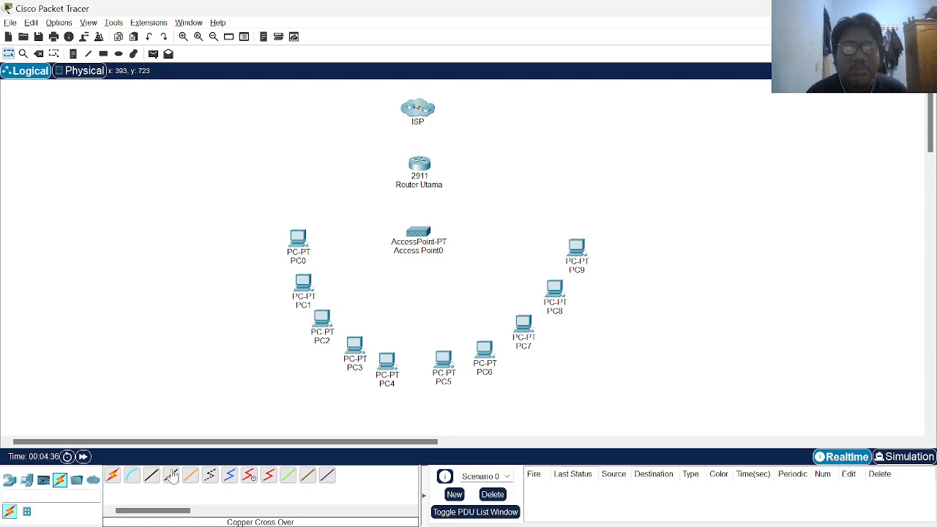
# Link Router ISP's GigabitEthernet0/0 to Router Utama's GigabitEthernet0/0 with copper cross-over
pyautogui.click(171, 476)
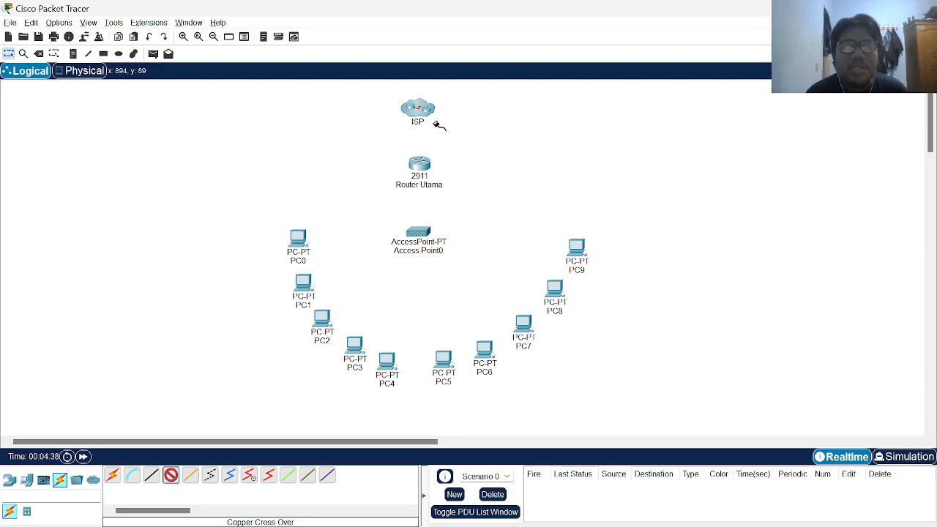
pyautogui.click(419, 107)
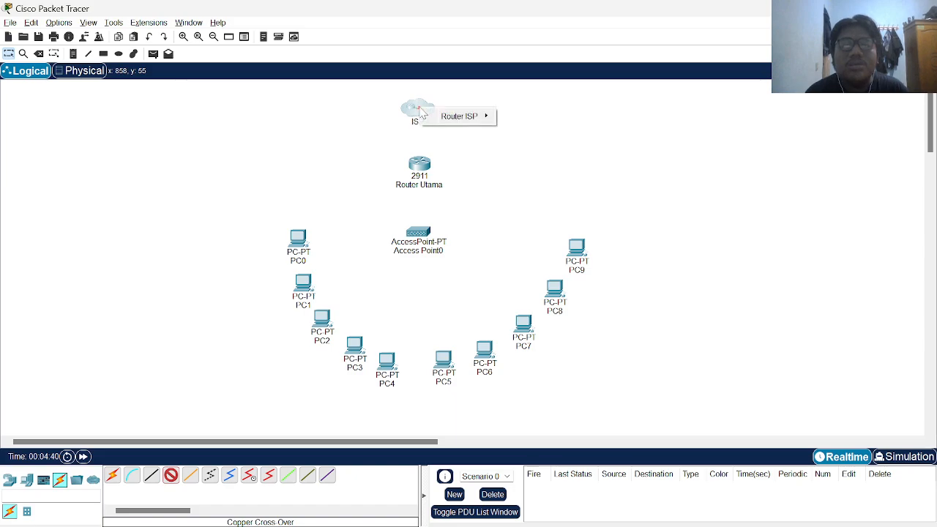
pyautogui.moveTo(469, 117)
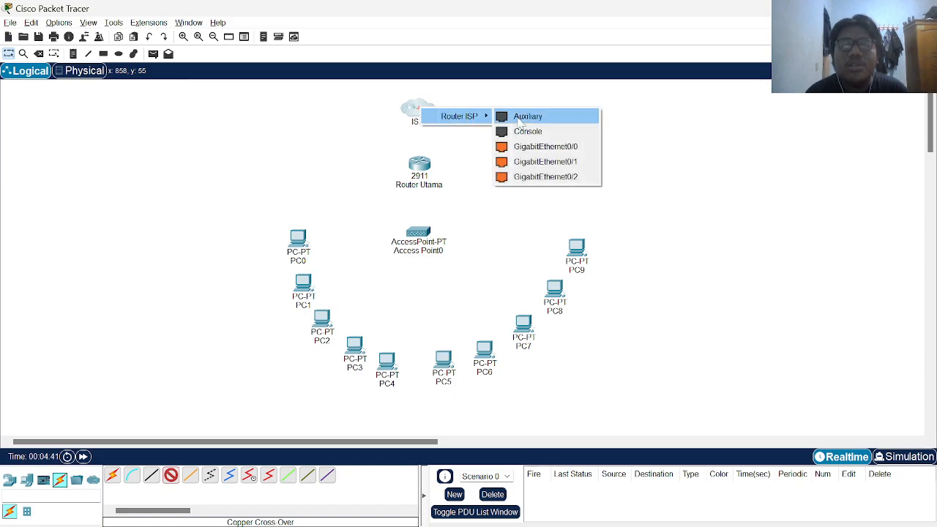
pyautogui.click(546, 146)
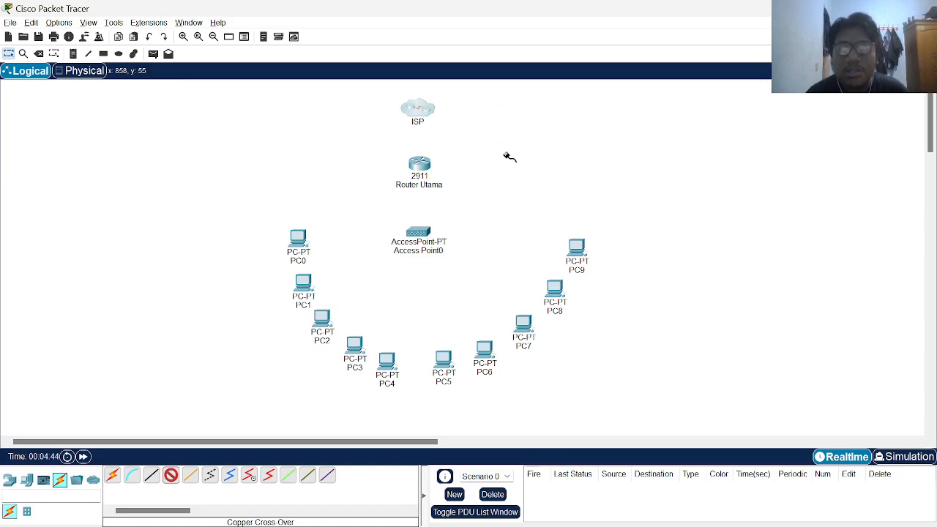
pyautogui.click(420, 165)
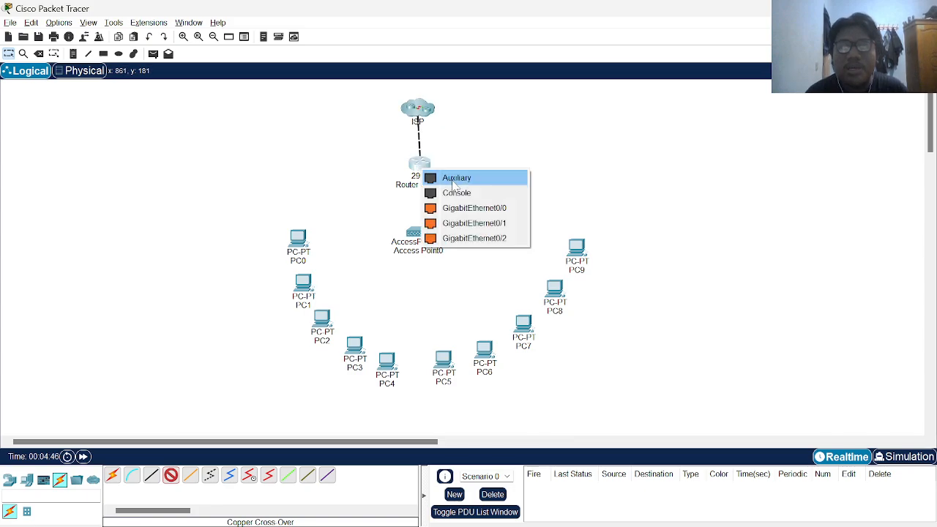
pyautogui.click(472, 208)
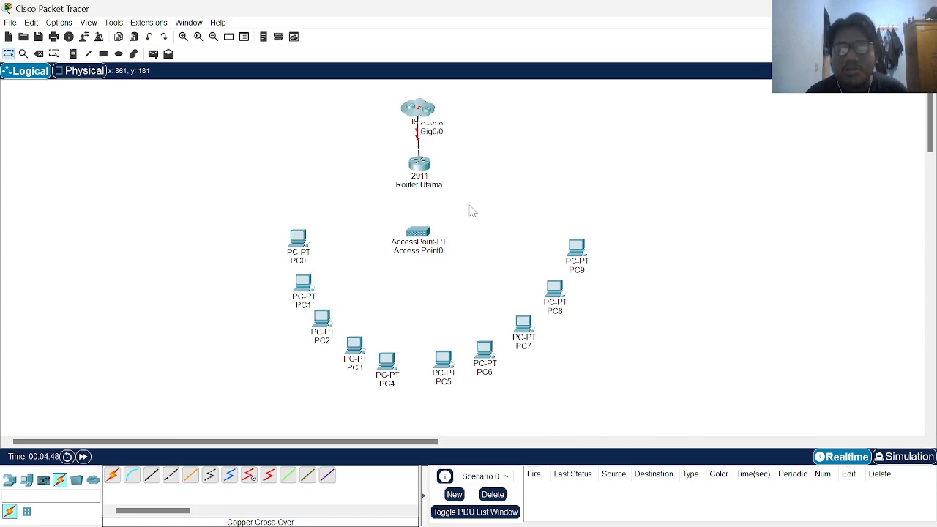
pyautogui.moveTo(416, 104); pyautogui.dragTo(422, 103)
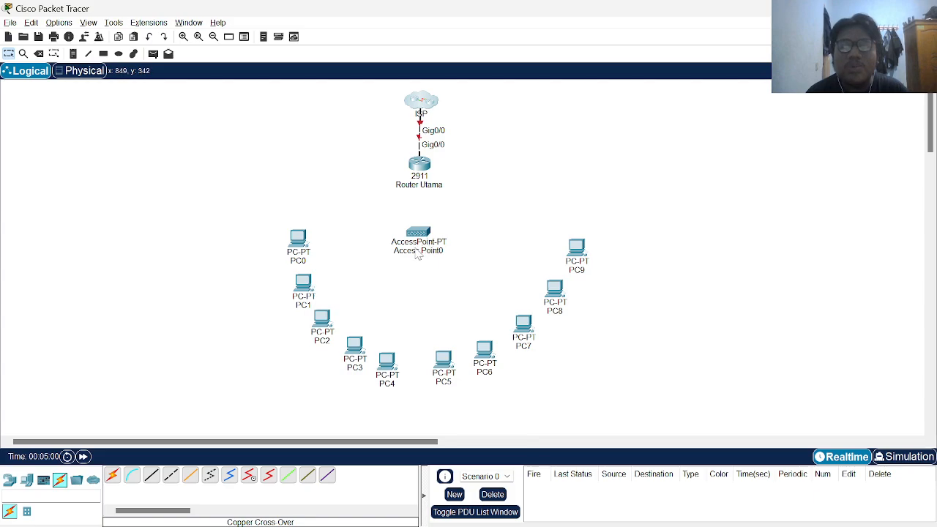
# Cable Router Utama's GigabitEthernet0/1 to Access Point0's Port 0 with copper straight-through
pyautogui.click(153, 482)
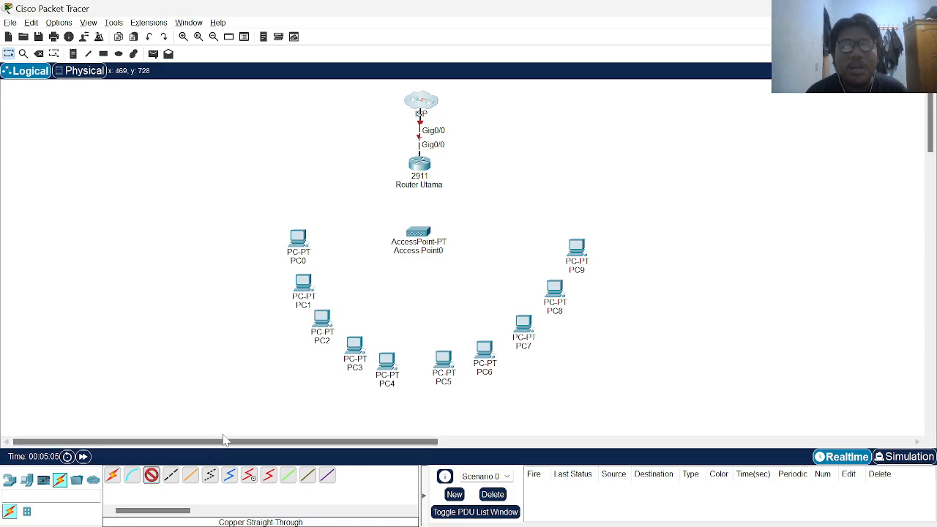
pyautogui.click(420, 166)
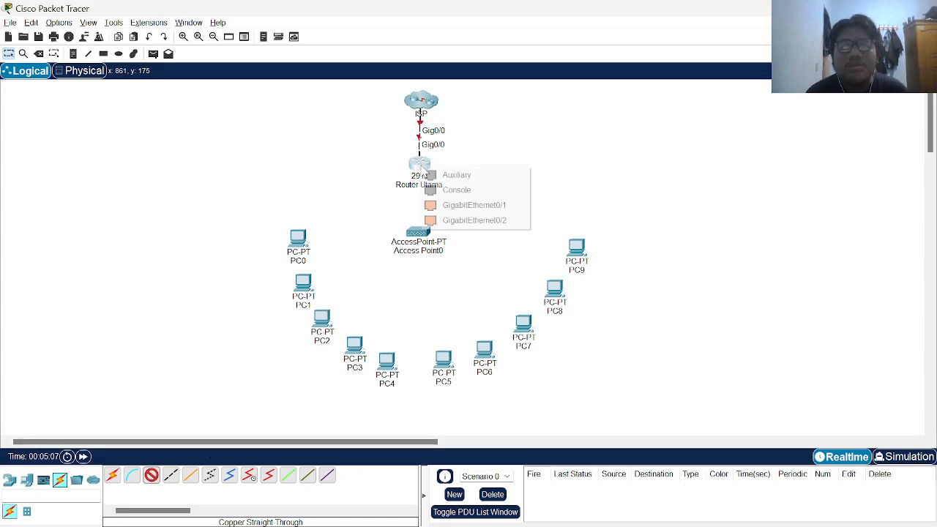
pyautogui.click(465, 205)
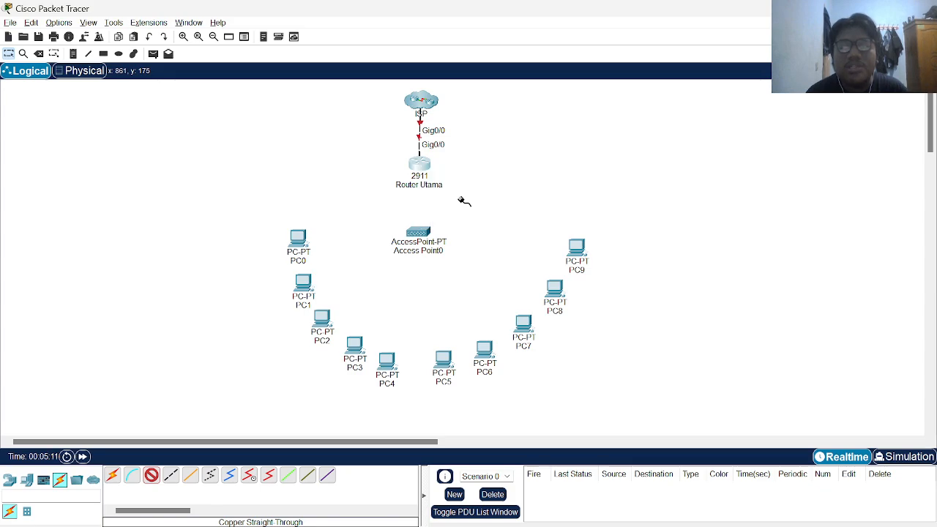
pyautogui.click(418, 232)
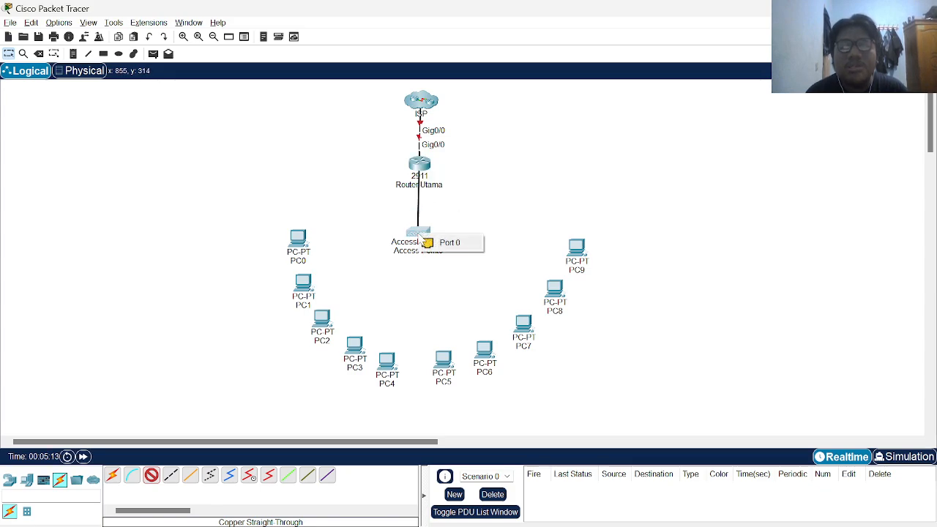
pyautogui.click(444, 246)
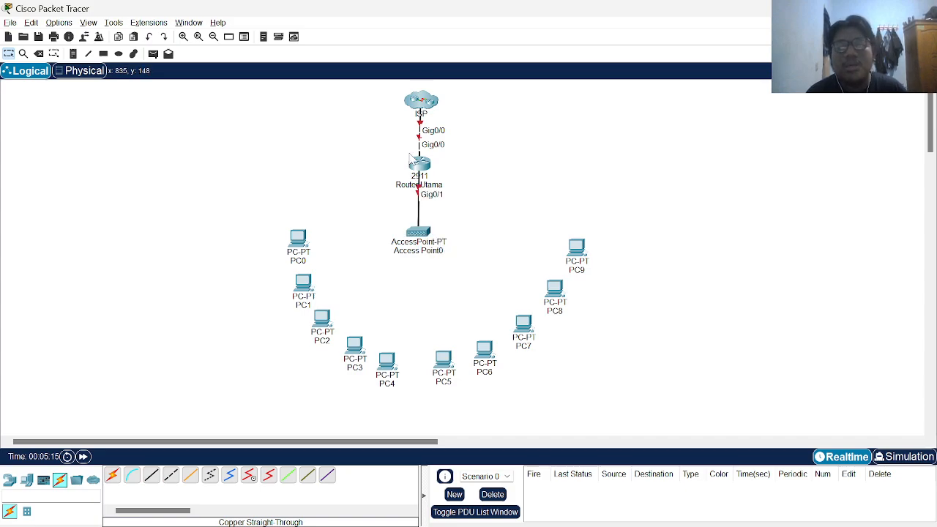
# Nudge Access Point0, Router Utama and the ISP cloud to tidy the layout
pyautogui.moveTo(419, 240); pyautogui.dragTo(423, 240)
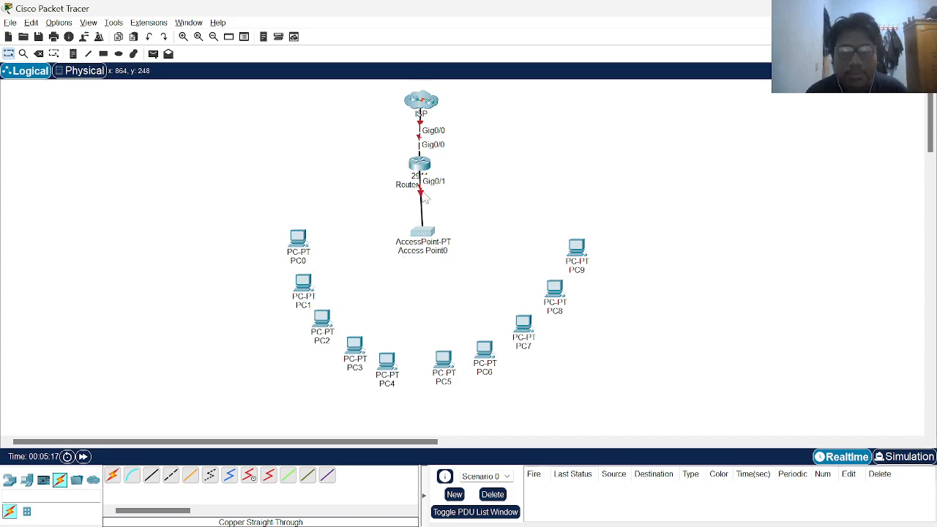
pyautogui.moveTo(423, 174); pyautogui.dragTo(424, 177)
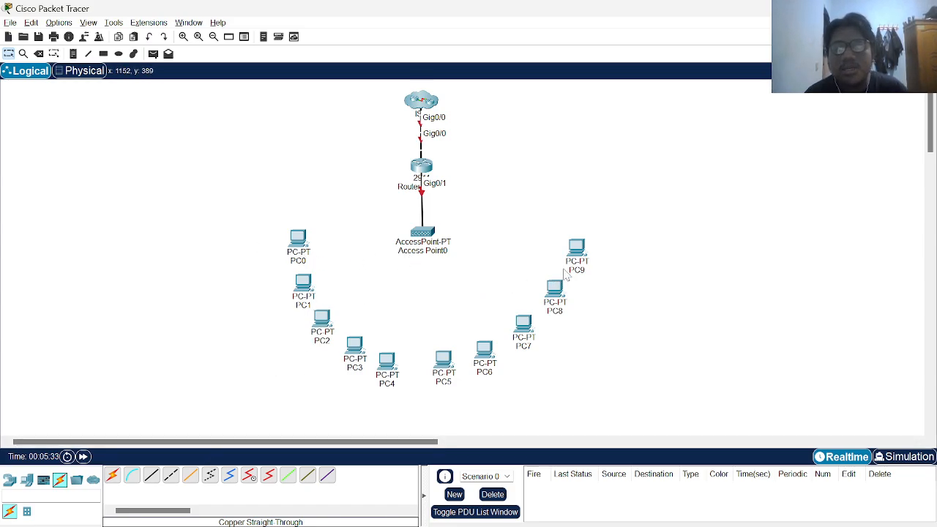
pyautogui.moveTo(572, 269)
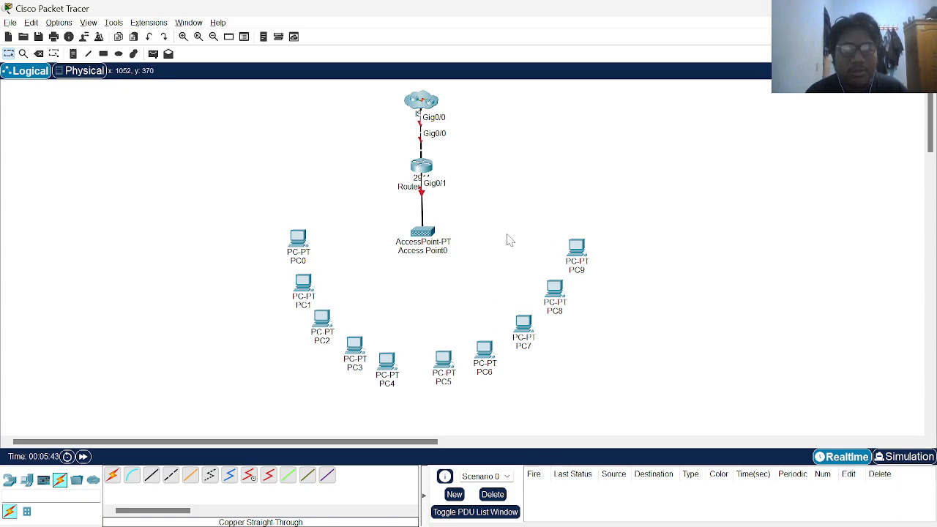
pyautogui.moveTo(432, 103); pyautogui.dragTo(432, 104)
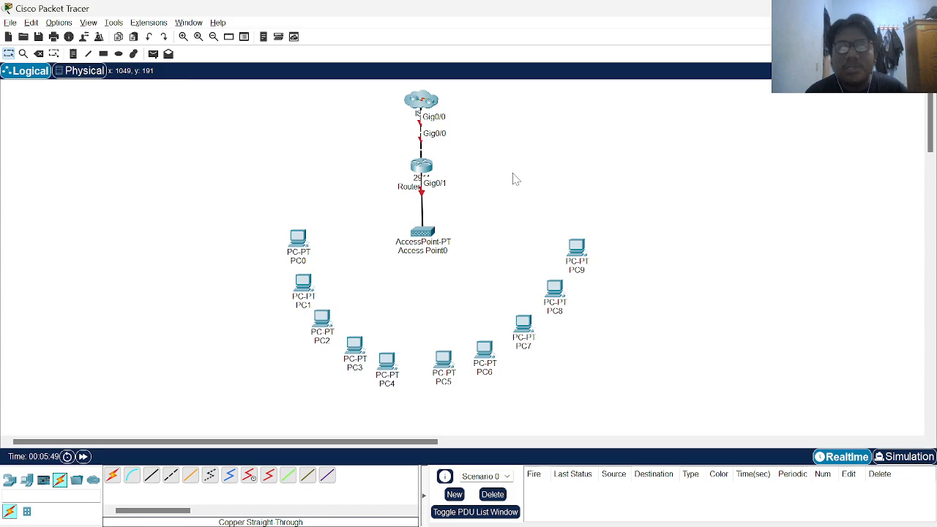
pyautogui.click(424, 101)
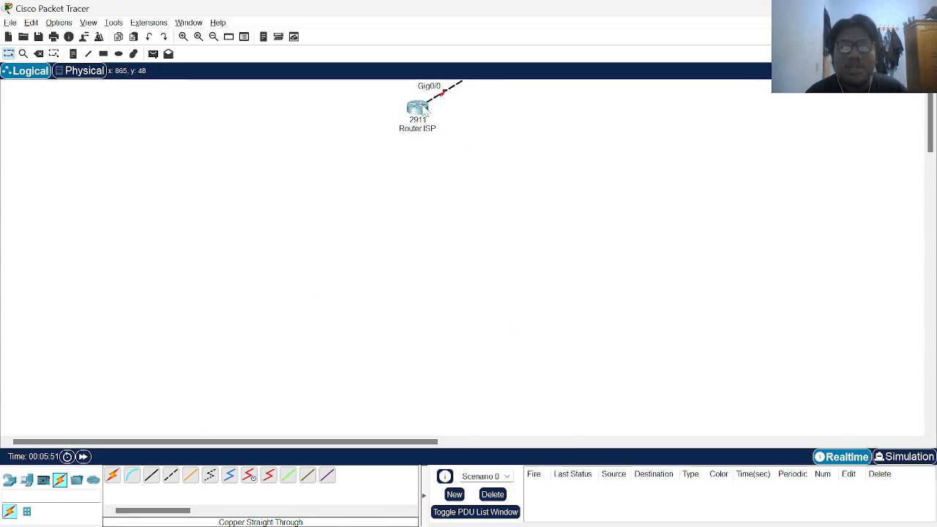
pyautogui.click(424, 108)
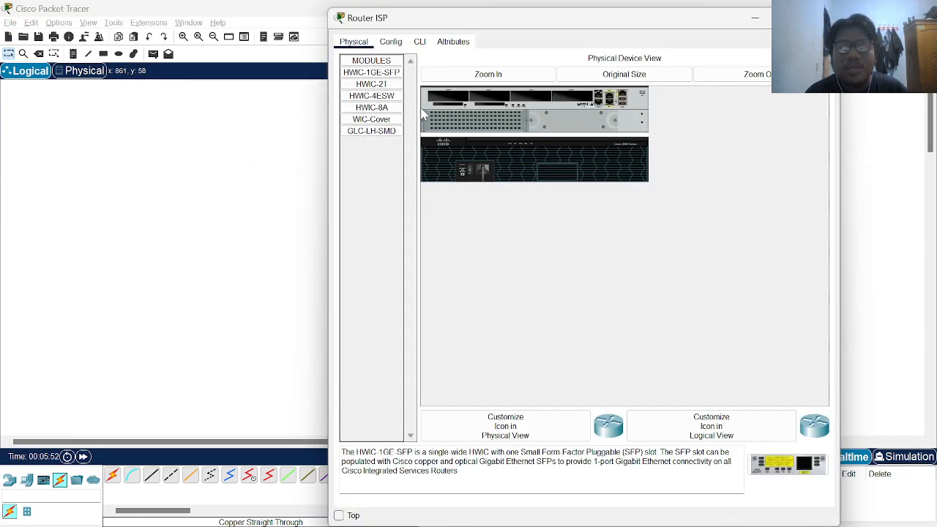
pyautogui.click(391, 43)
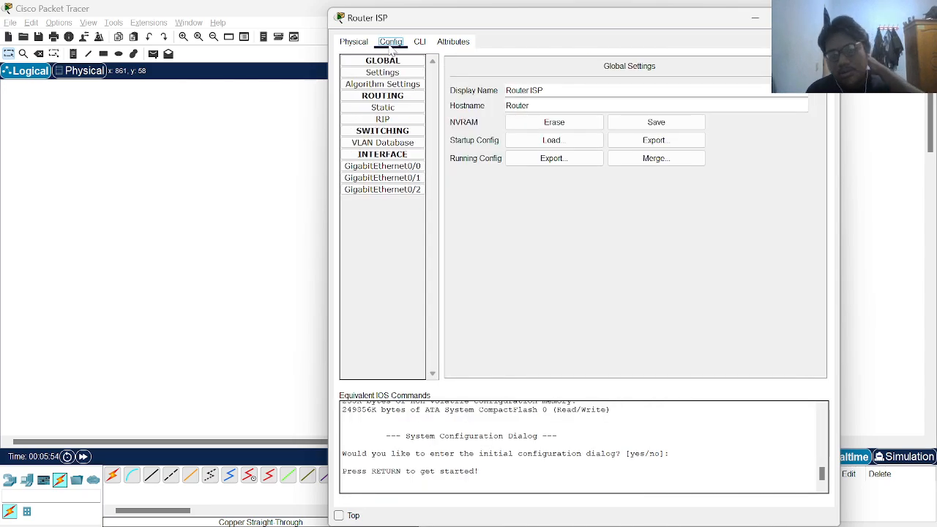
pyautogui.click(381, 167)
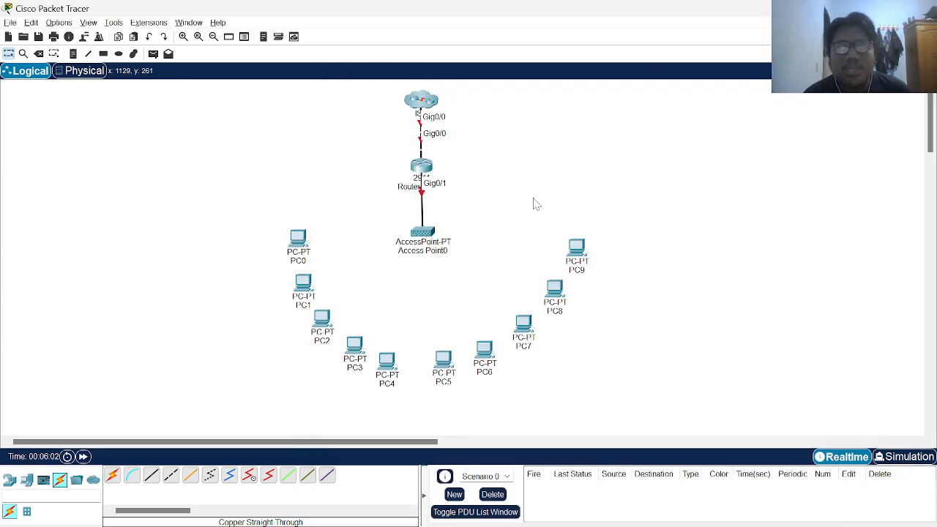
pyautogui.scroll(1, 454, 183)
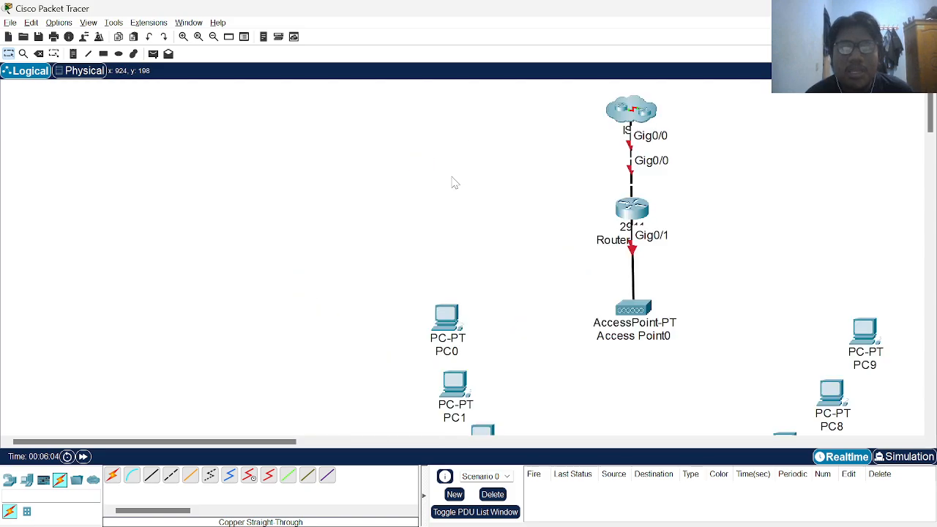
pyautogui.scroll(-1, 586, 185)
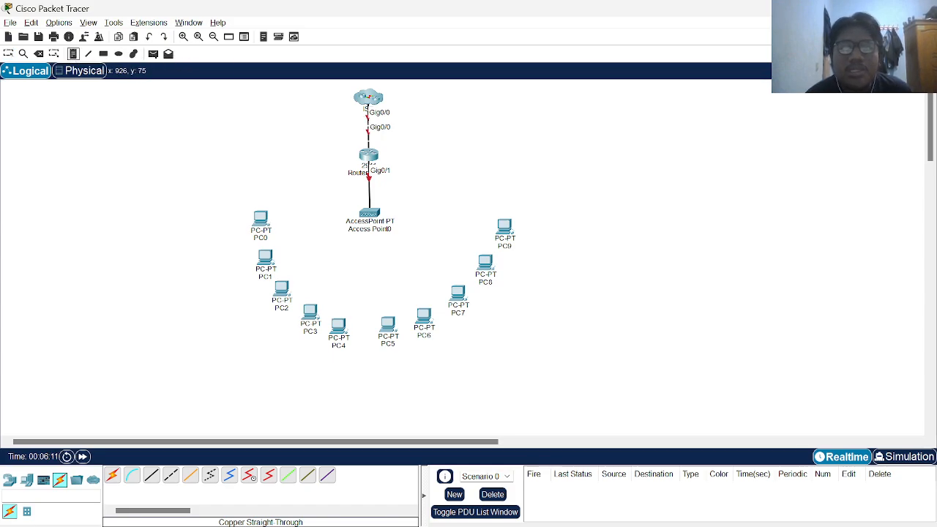
# Finish the 192.168.1.1 note and add a 192.168.1.2 note beside the Gig0/0 link
pyautogui.write('192')
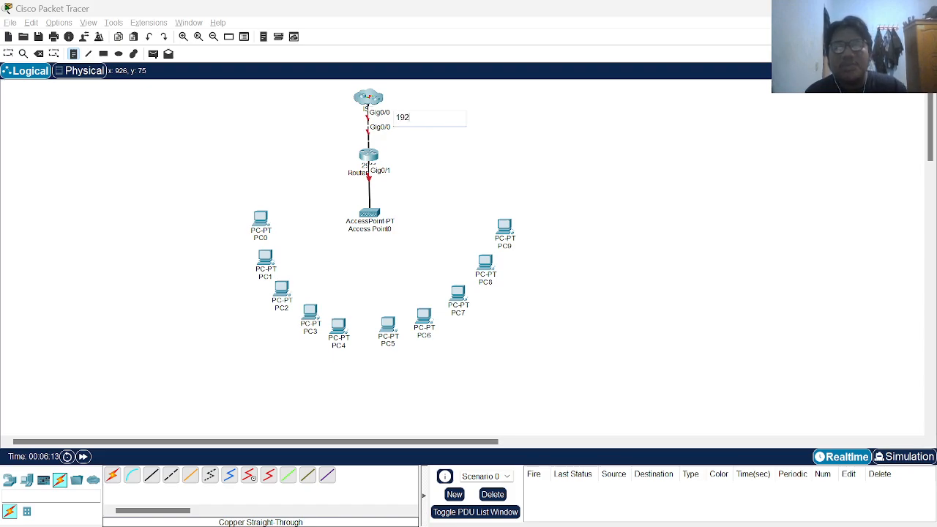
pyautogui.write('.1')
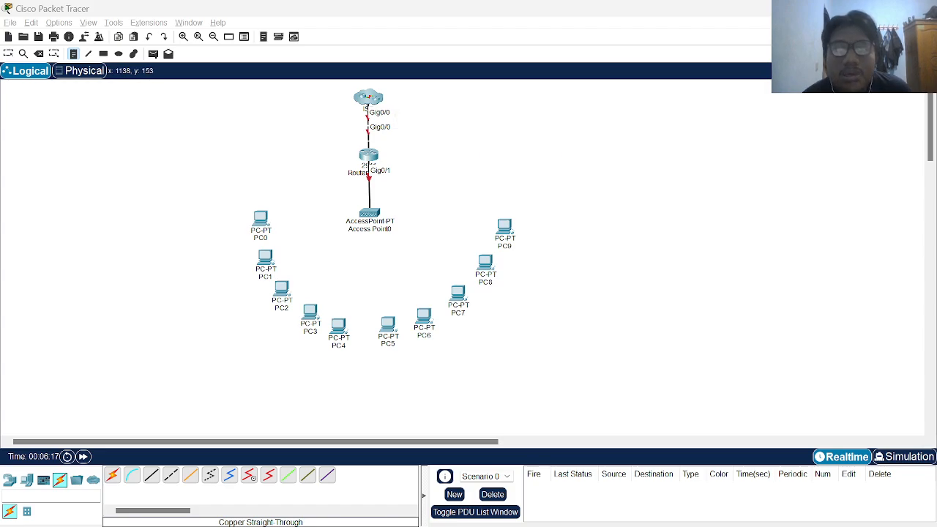
pyautogui.click(484, 150)
pyautogui.click(407, 119)
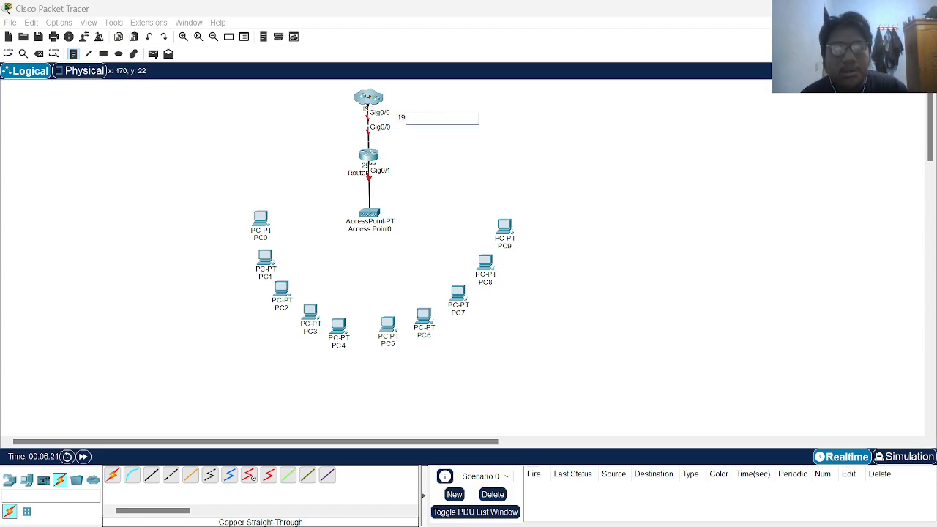
pyautogui.click(408, 136)
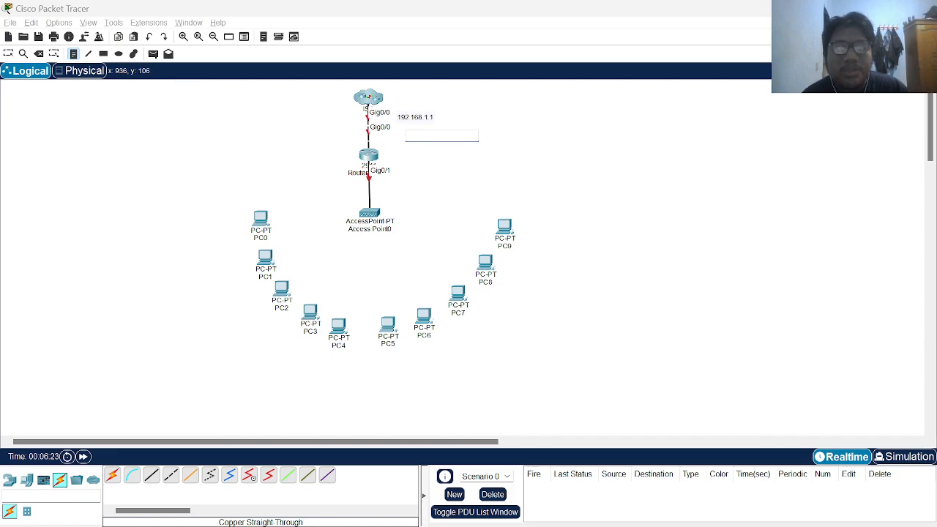
pyautogui.click(399, 129)
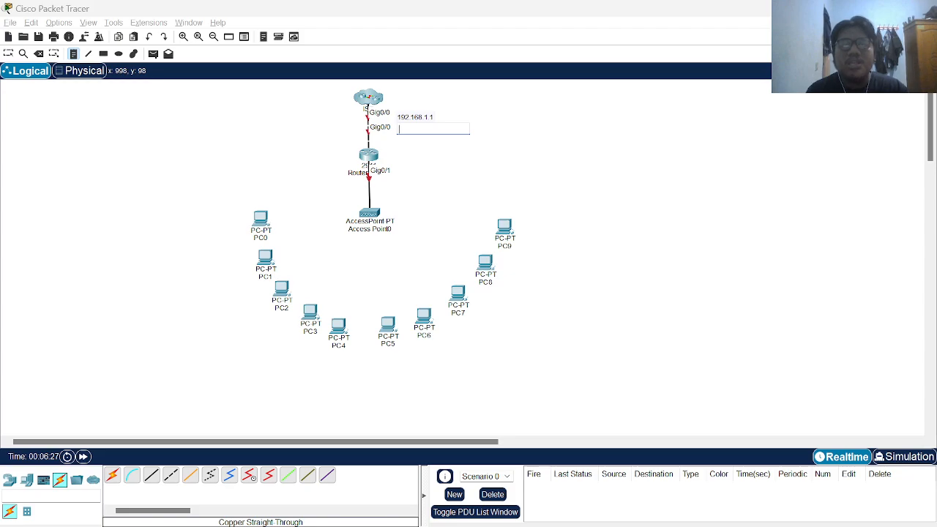
pyautogui.write('192.168')
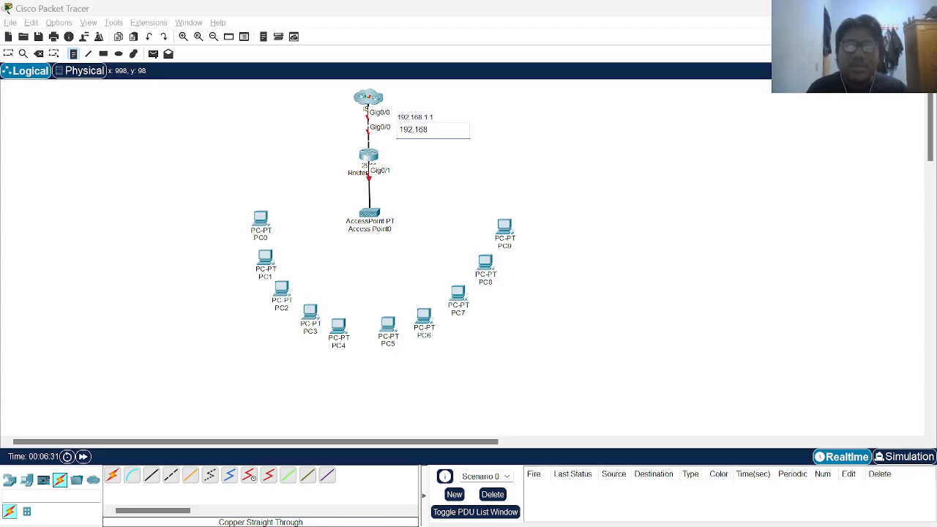
pyautogui.write('.1.2')
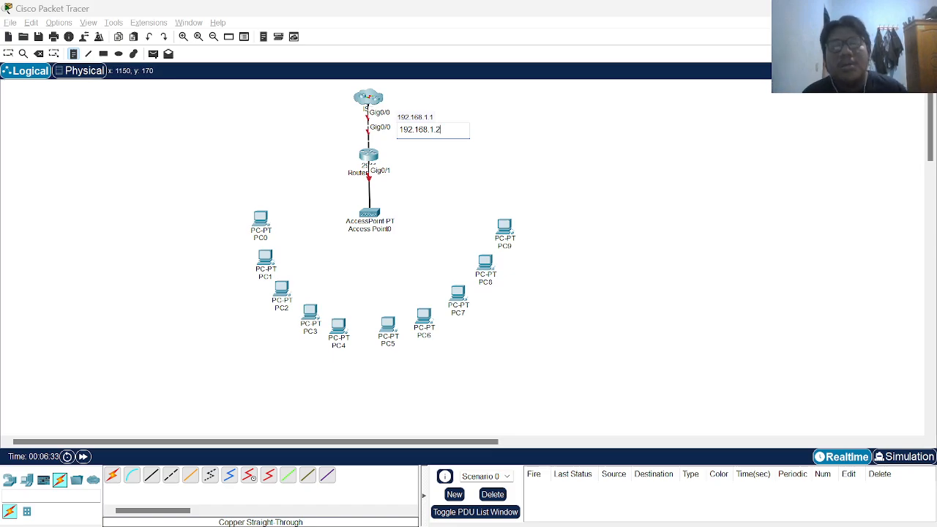
pyautogui.click(465, 157)
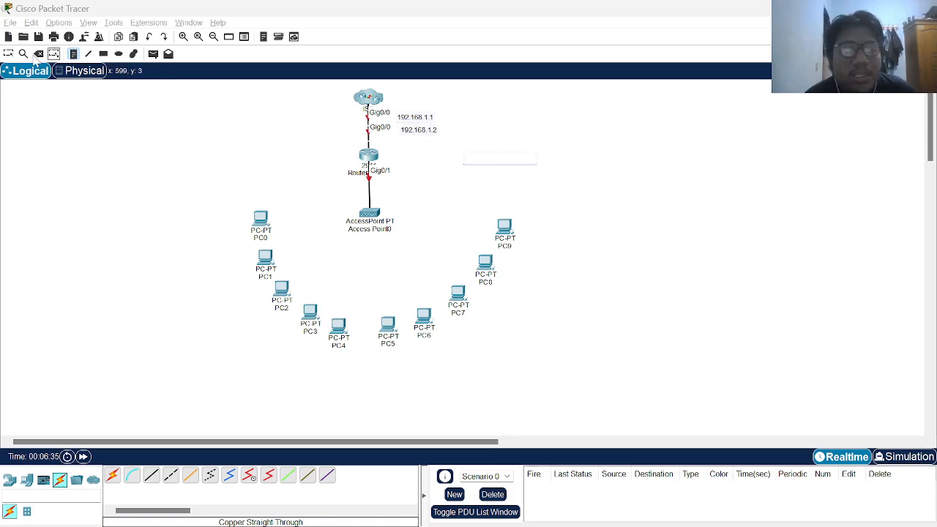
pyautogui.click(12, 54)
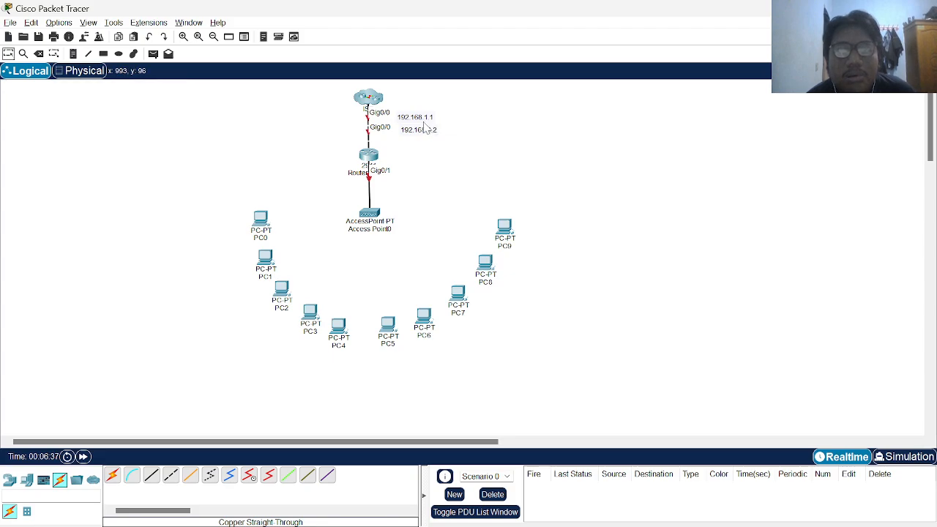
pyautogui.moveTo(425, 128)
pyautogui.mouseDown()
pyautogui.moveTo(416, 134)
pyautogui.moveTo(416, 115)
pyautogui.moveTo(419, 130)
pyautogui.mouseUp()
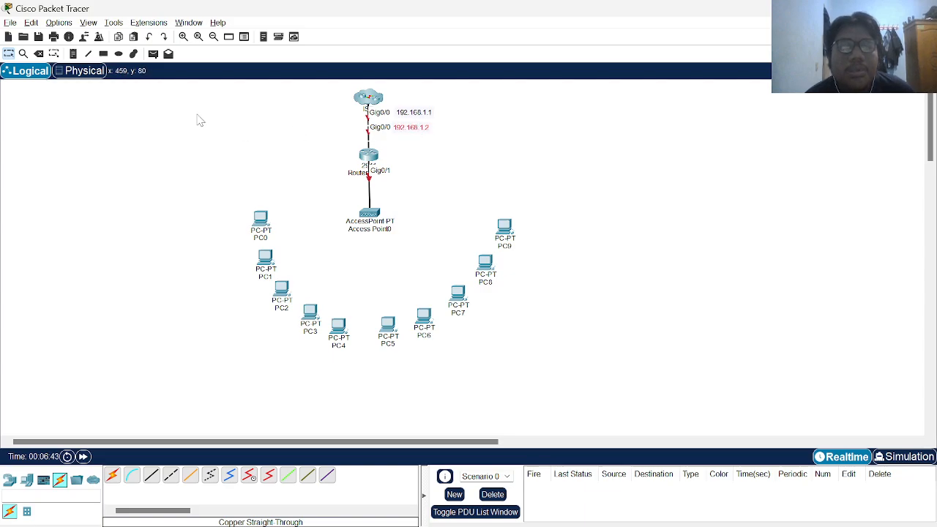
# Add a 192.168.2.254 note and drag it next to the Gig0/1 link
pyautogui.click(75, 56)
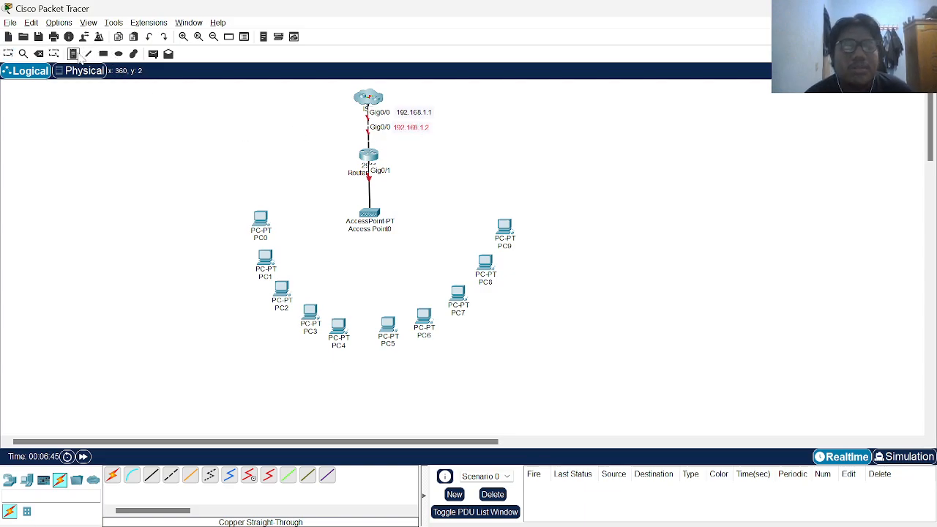
pyautogui.click(402, 173)
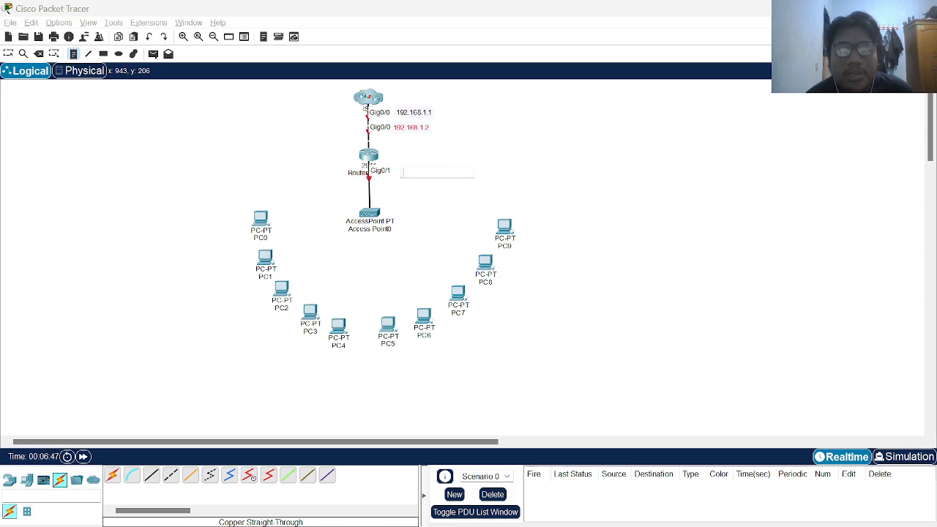
pyautogui.write('192')
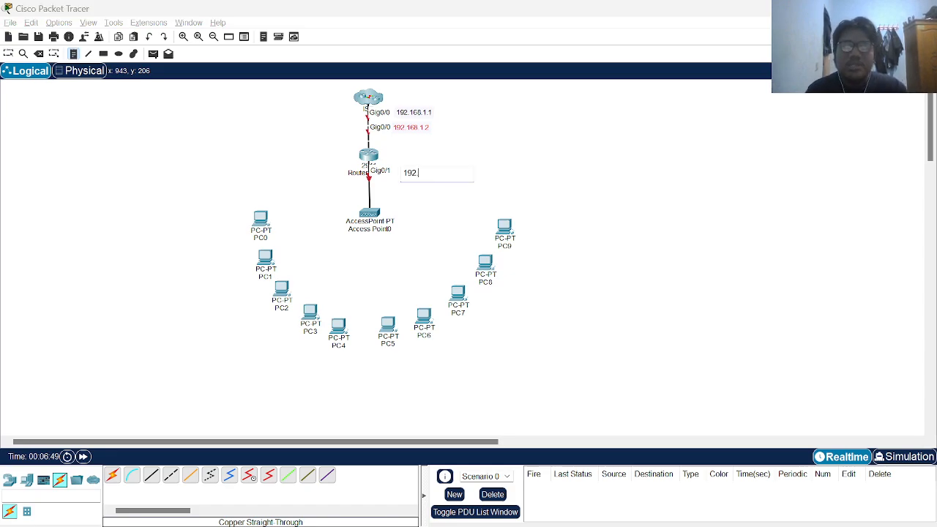
pyautogui.write('.168.2.254')
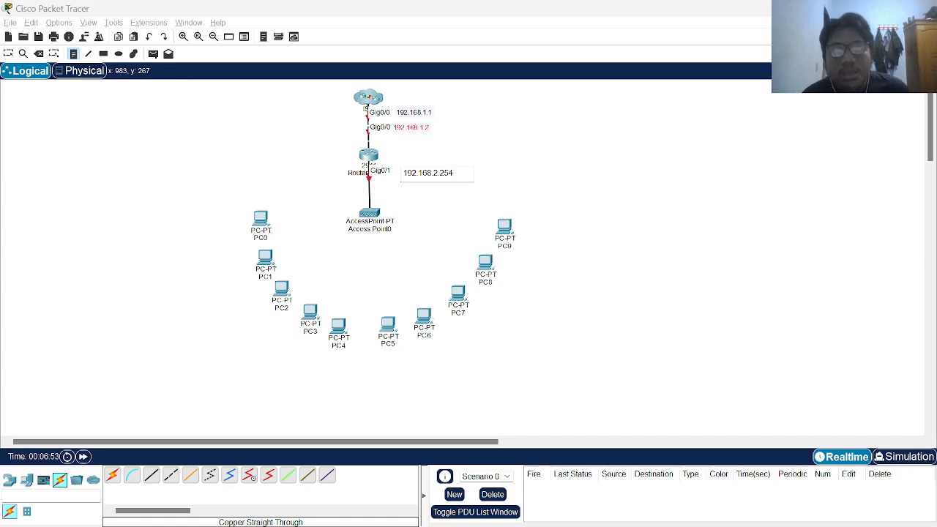
pyautogui.click(420, 199)
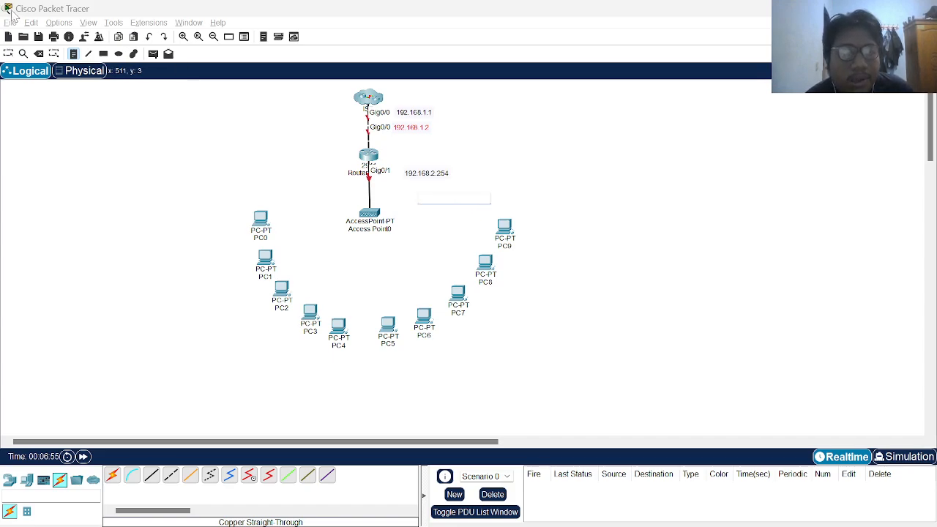
pyautogui.click(8, 48)
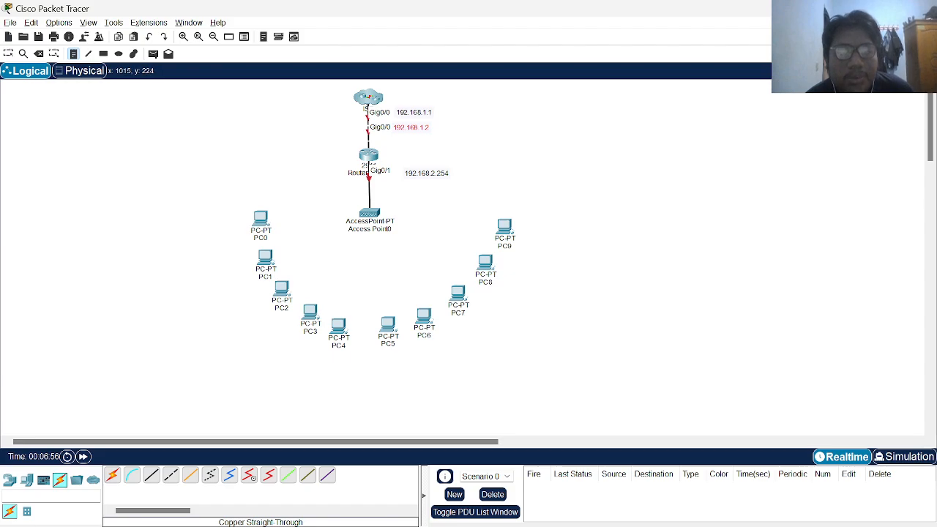
pyautogui.click(431, 177)
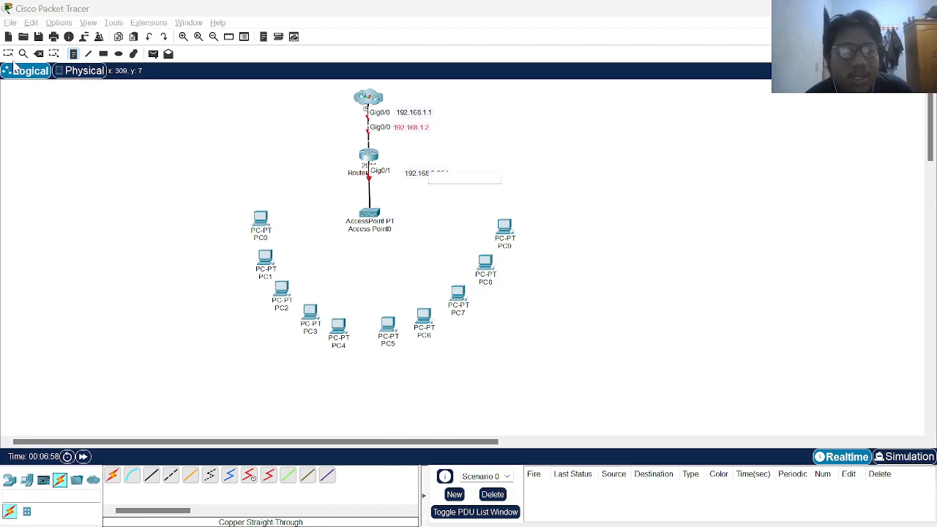
pyautogui.click(9, 53)
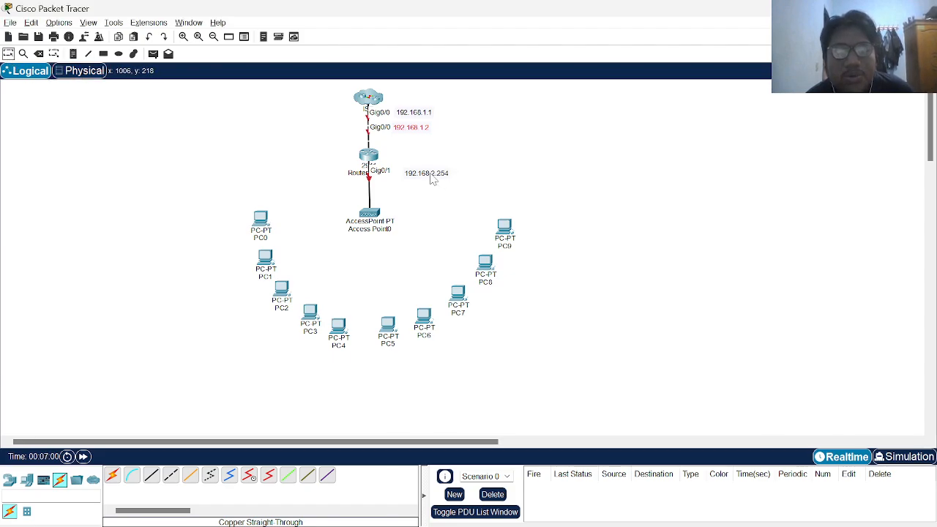
pyautogui.moveTo(432, 180); pyautogui.dragTo(421, 176)
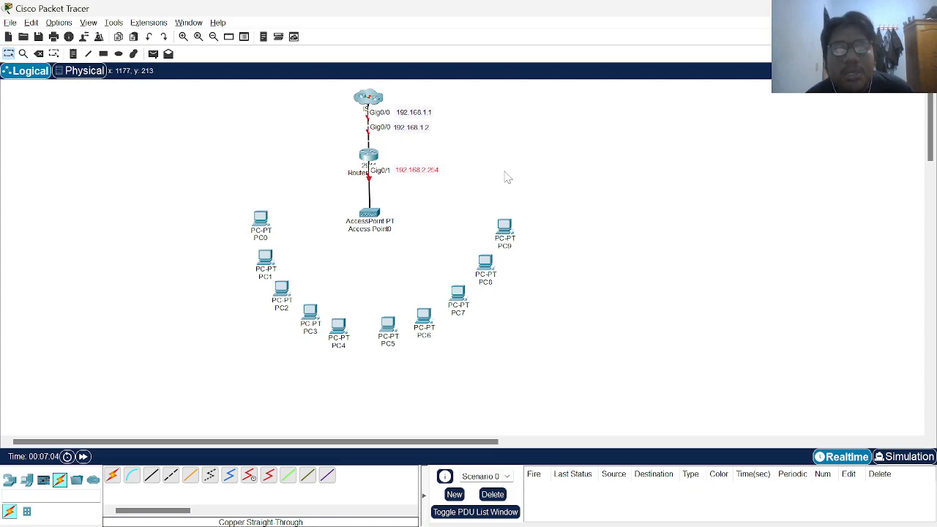
pyautogui.click(512, 178)
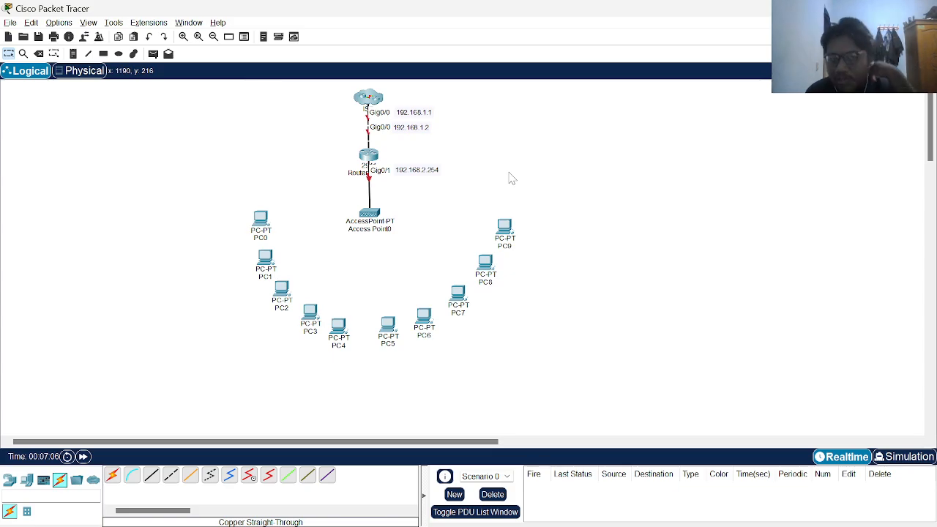
# Turn on Router ISP's GigabitEthernet0/0 with address 192.168.1.1, mask 255.255.255.0
pyautogui.click(372, 98)
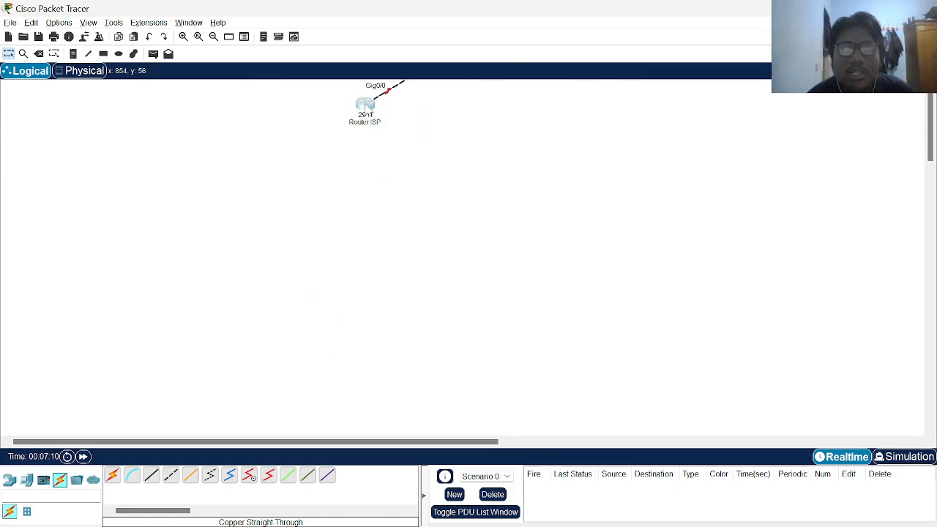
pyautogui.click(366, 104)
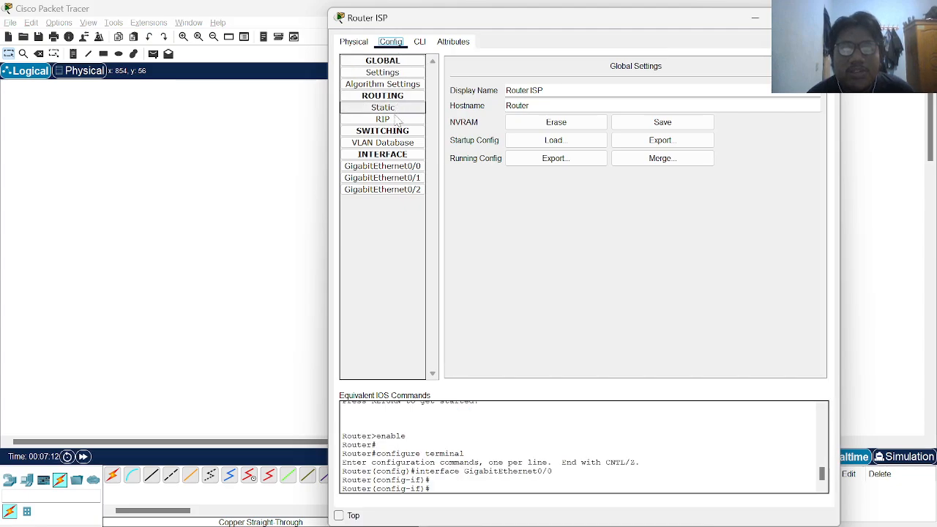
pyautogui.click(388, 167)
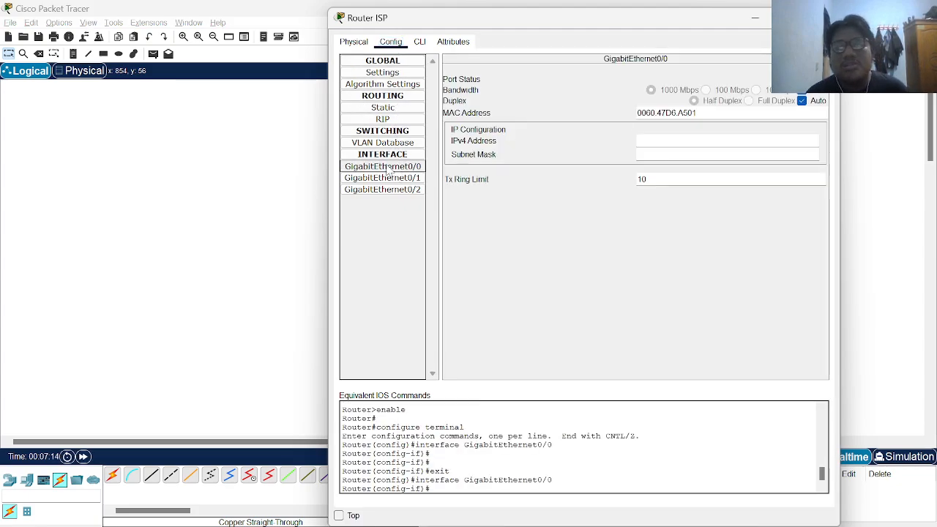
pyautogui.click(808, 79)
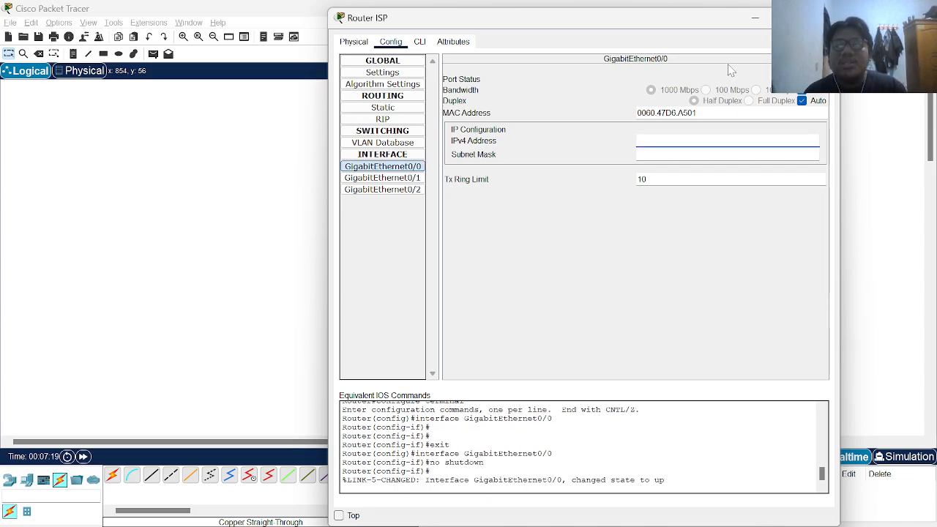
pyautogui.moveTo(678, 18); pyautogui.dragTo(688, 99)
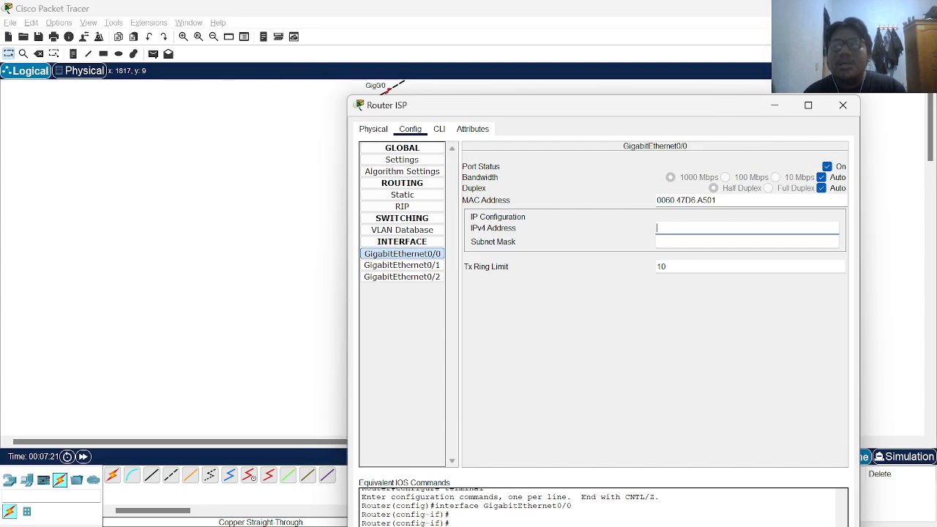
pyautogui.click(834, 98)
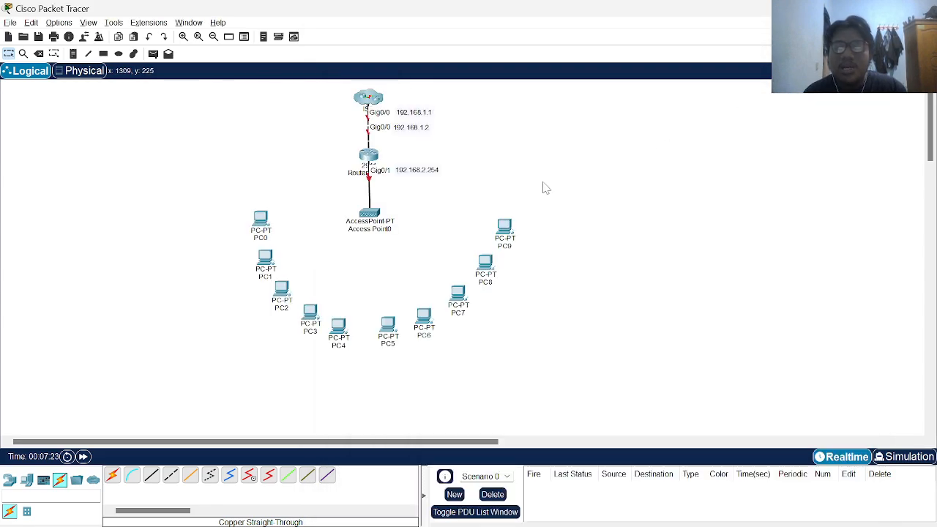
pyautogui.click(368, 99)
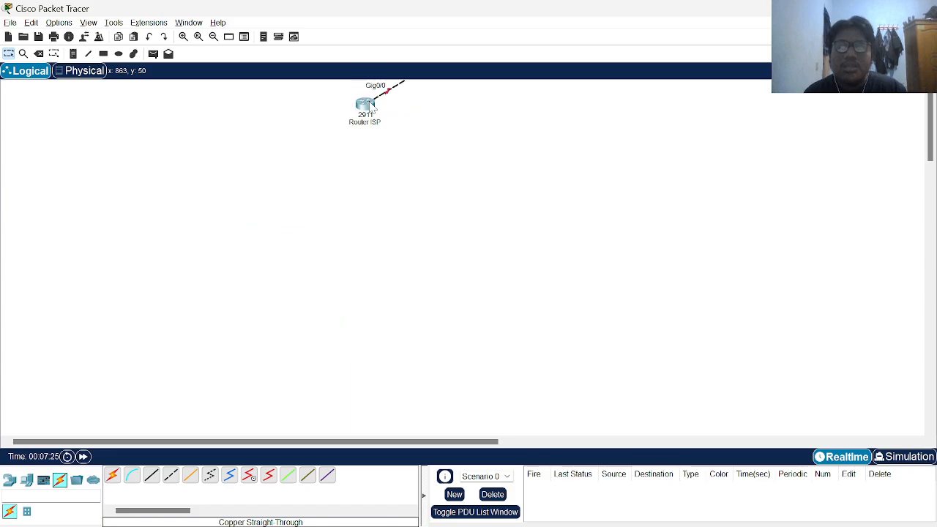
pyautogui.write('192.168')
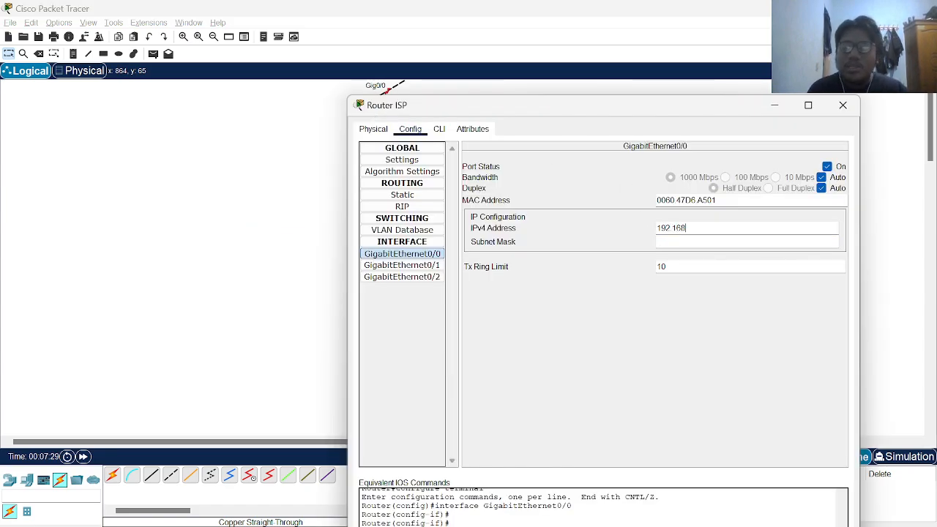
pyautogui.write('.1.1')
pyautogui.press('Tab')
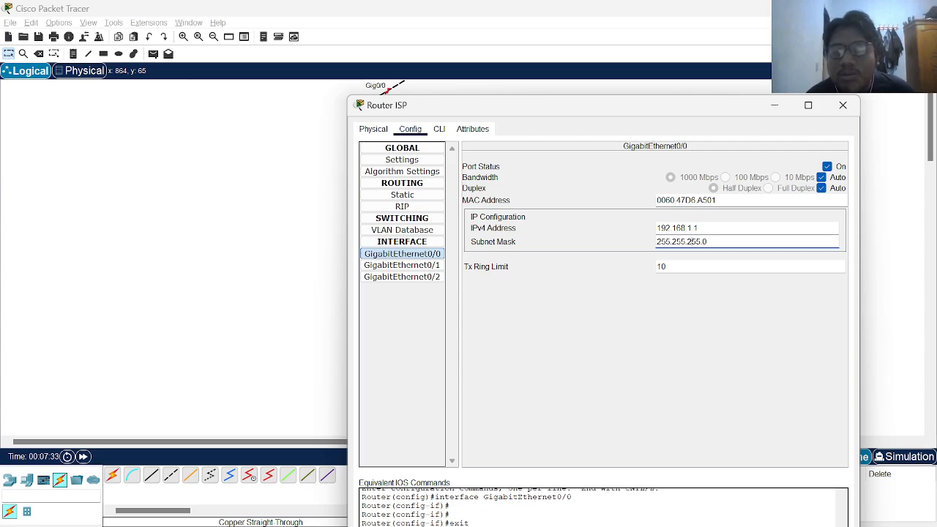
pyautogui.click(841, 110)
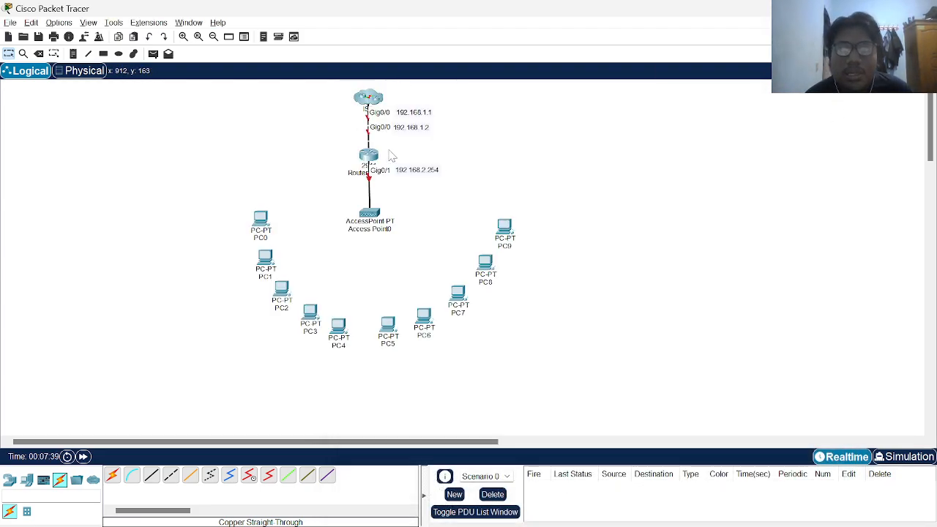
# Give Router Utama's GigabitEthernet0/0 the IPv4 address 192.168.1.2 with mask 255.255.255.0
pyautogui.click(368, 155)
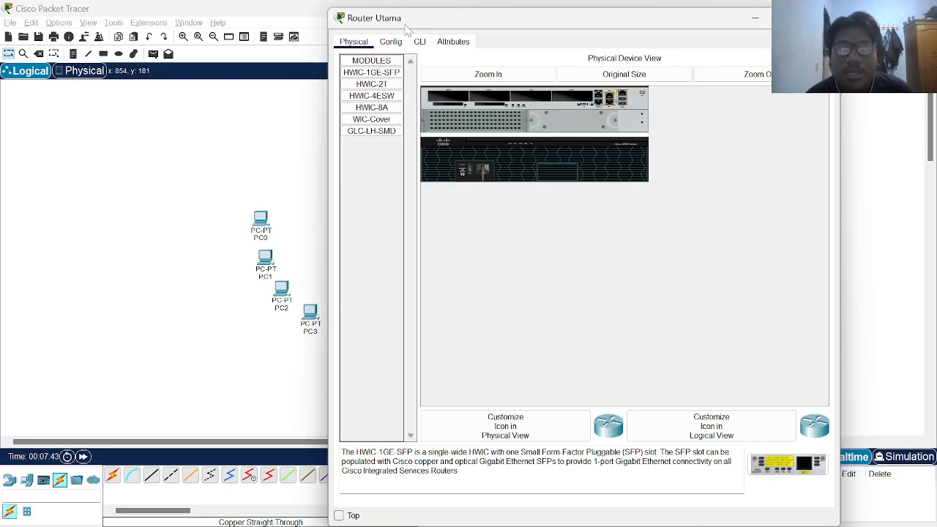
pyautogui.click(391, 44)
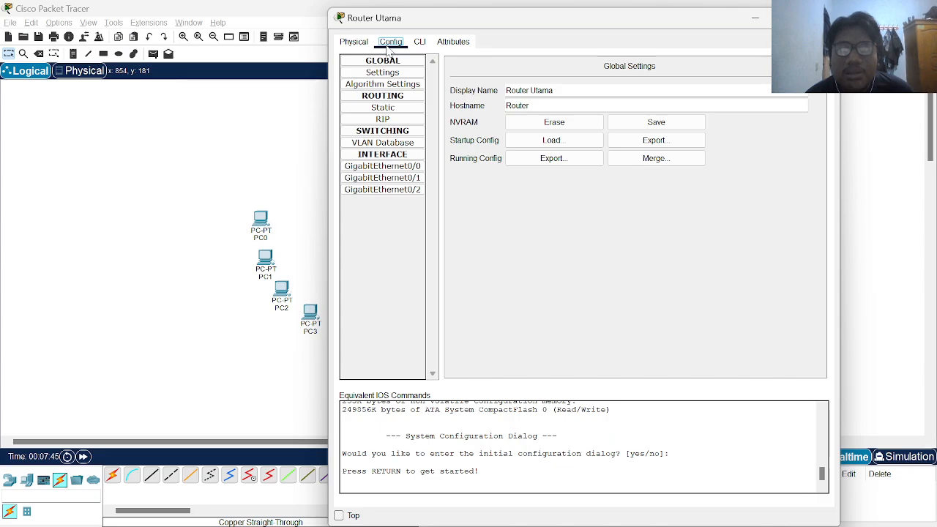
pyautogui.click(388, 167)
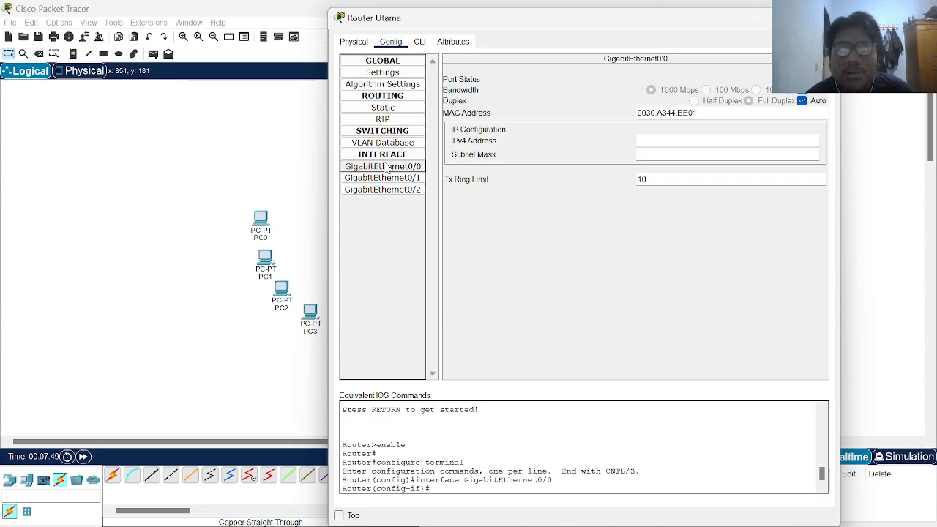
pyautogui.click(807, 79)
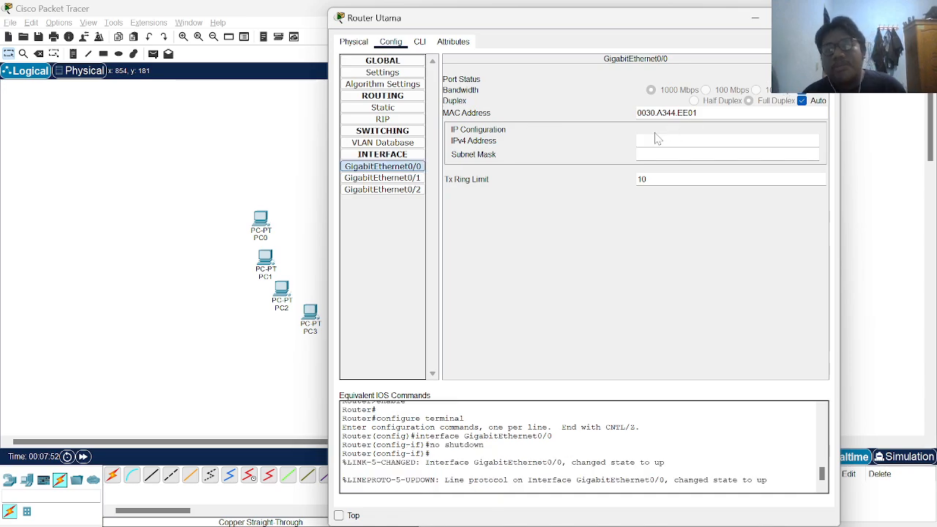
pyautogui.moveTo(596, 29); pyautogui.dragTo(527, 9)
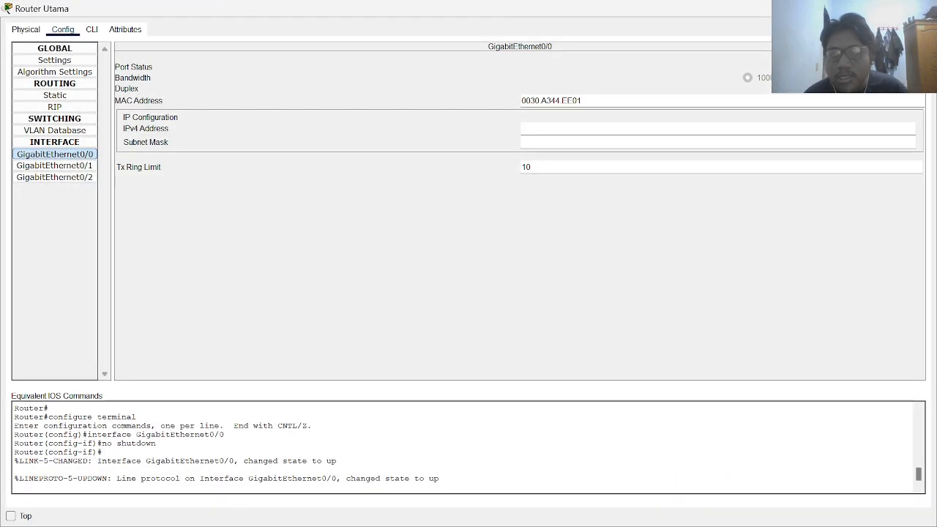
pyautogui.click(887, 9)
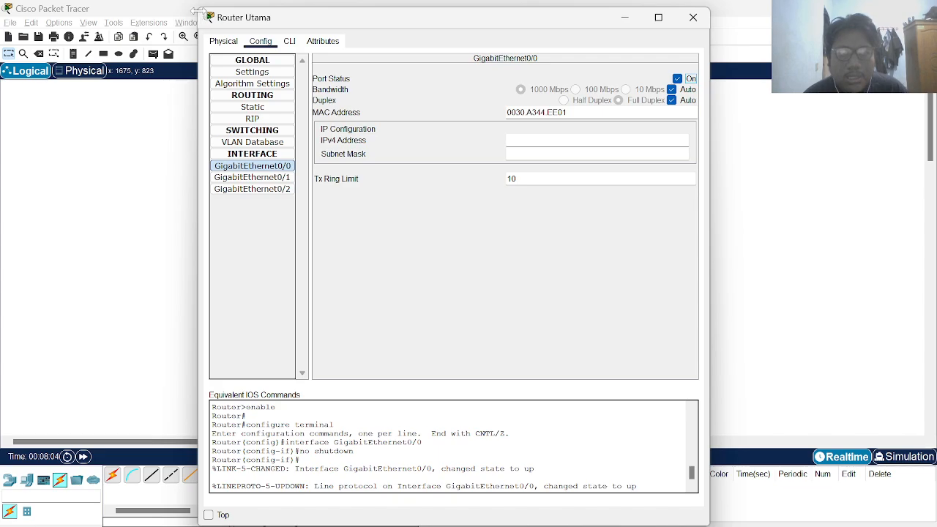
pyautogui.moveTo(197, 9); pyautogui.dragTo(388, 136)
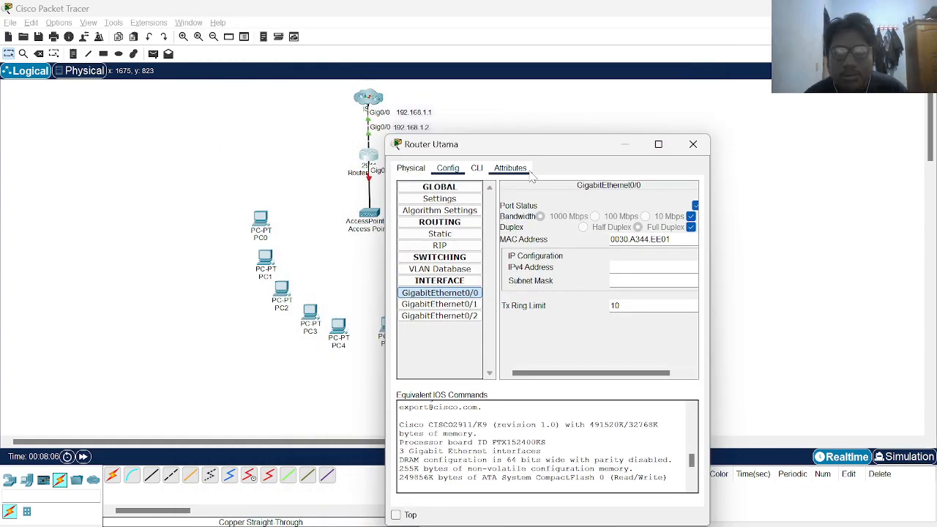
pyautogui.moveTo(542, 154); pyautogui.dragTo(583, 64)
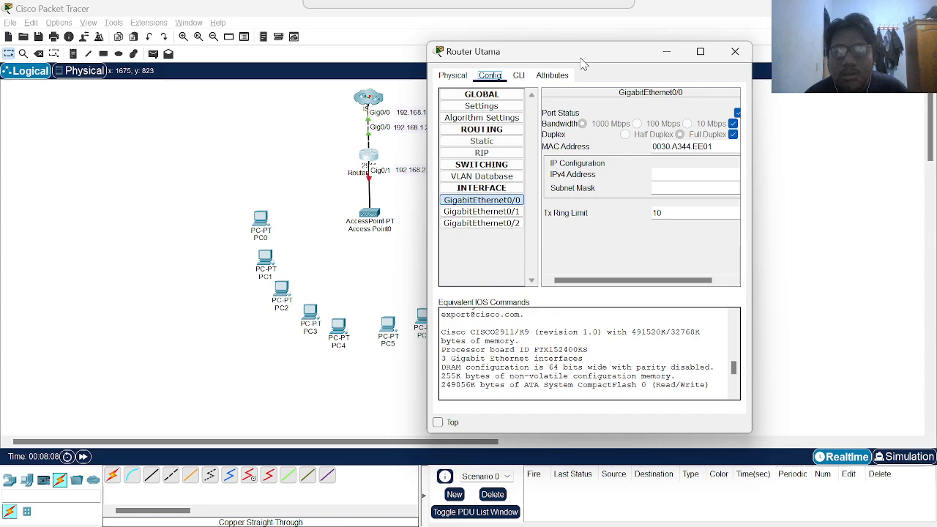
pyautogui.moveTo(752, 146); pyautogui.dragTo(853, 147)
pyautogui.moveTo(690, 53); pyautogui.dragTo(743, 43)
pyautogui.click(761, 164)
pyautogui.write('1')
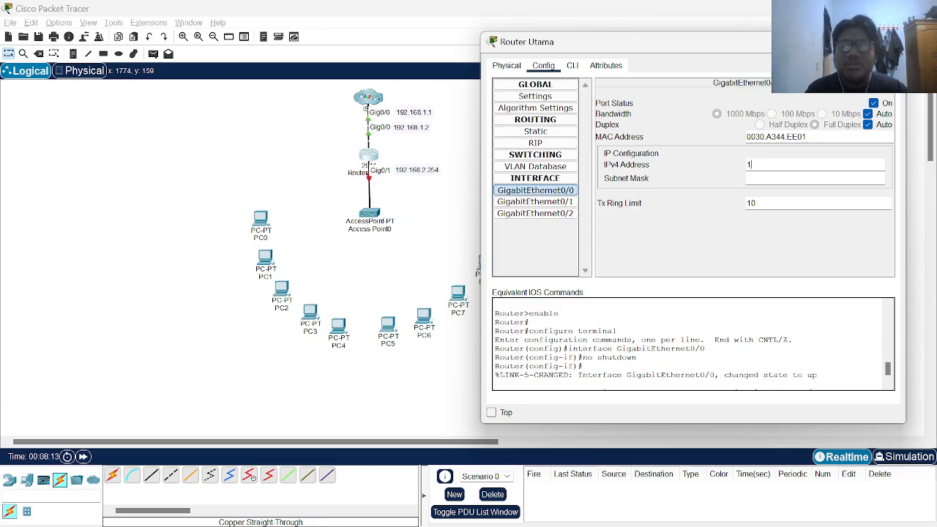
pyautogui.write('92.168')
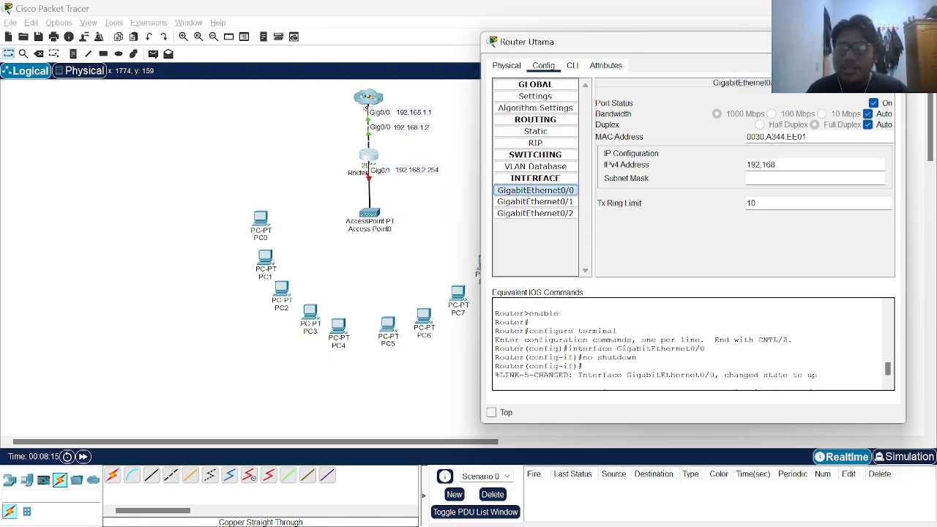
pyautogui.write('.1.2')
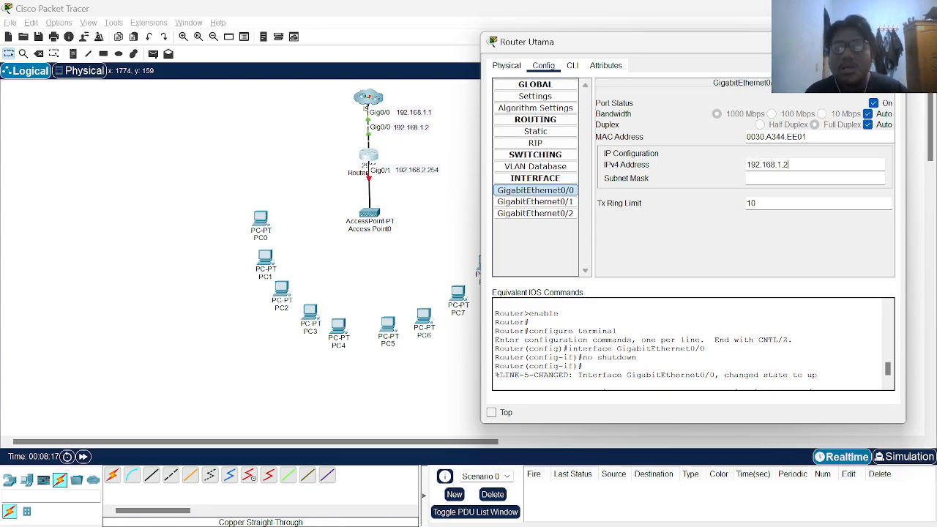
pyautogui.press('Tab')
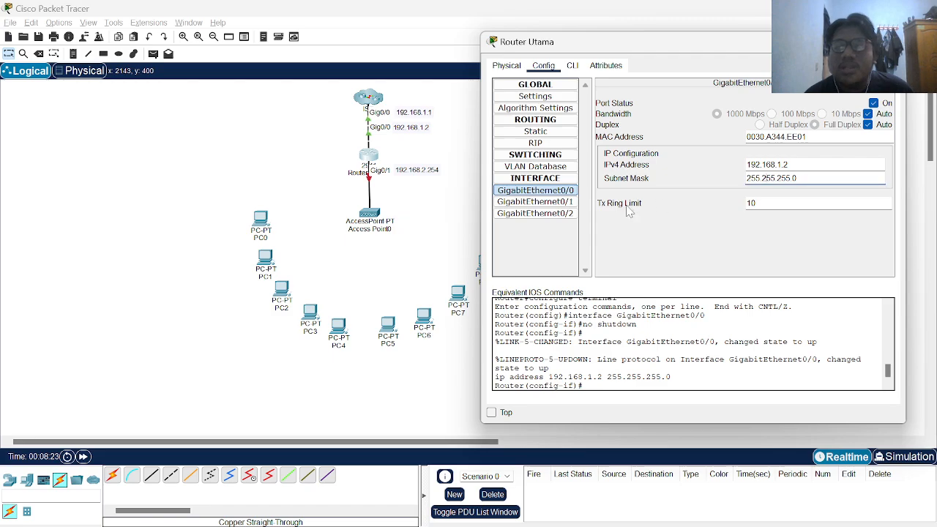
# Turn on GigabitEthernet0/1 with address 192.168.2.254 and mask 255.255.255.0
pyautogui.click(555, 205)
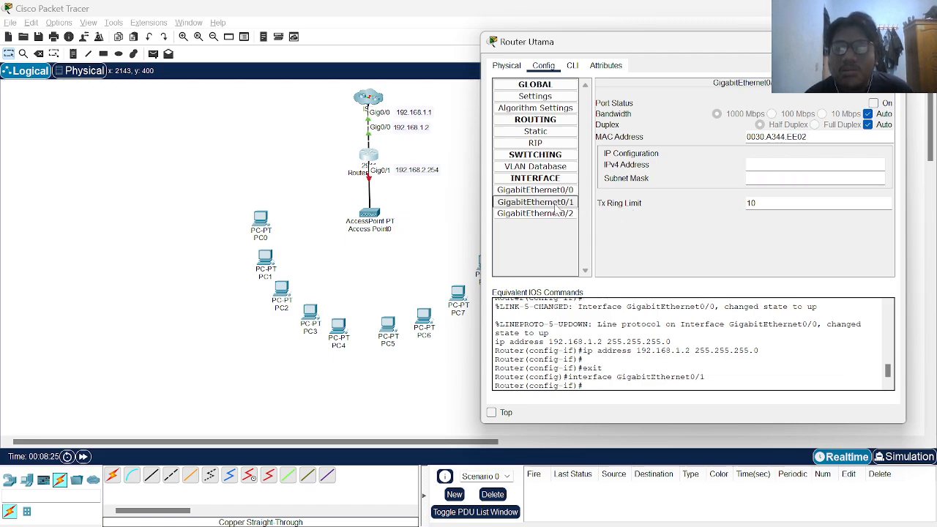
pyautogui.click(874, 103)
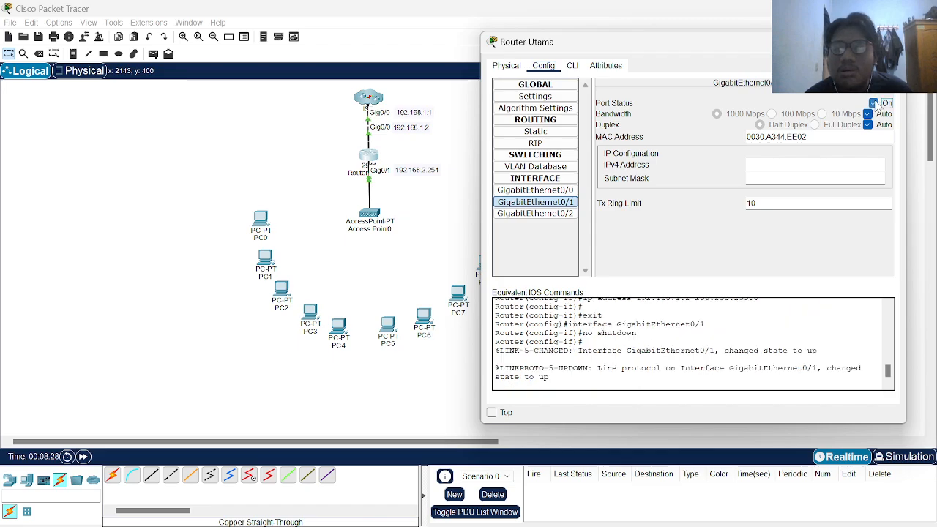
pyautogui.click(778, 164)
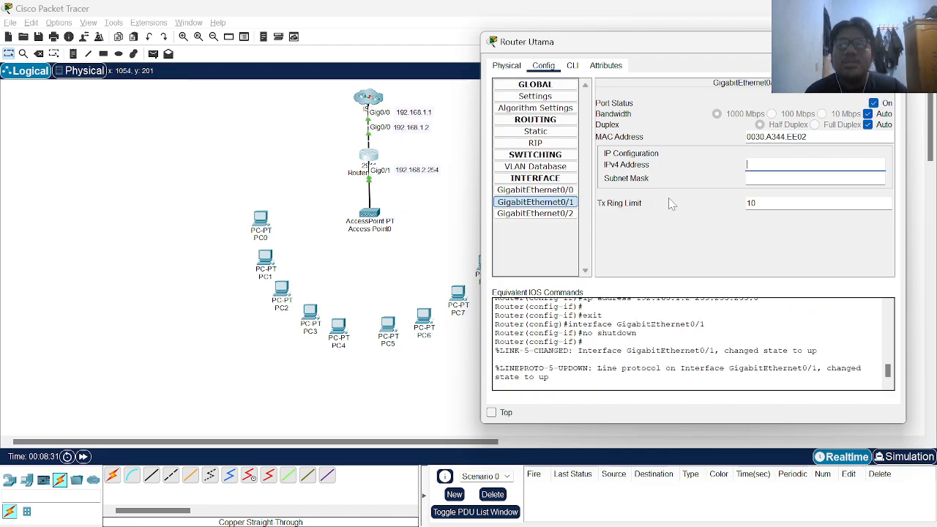
pyautogui.write('192.16')
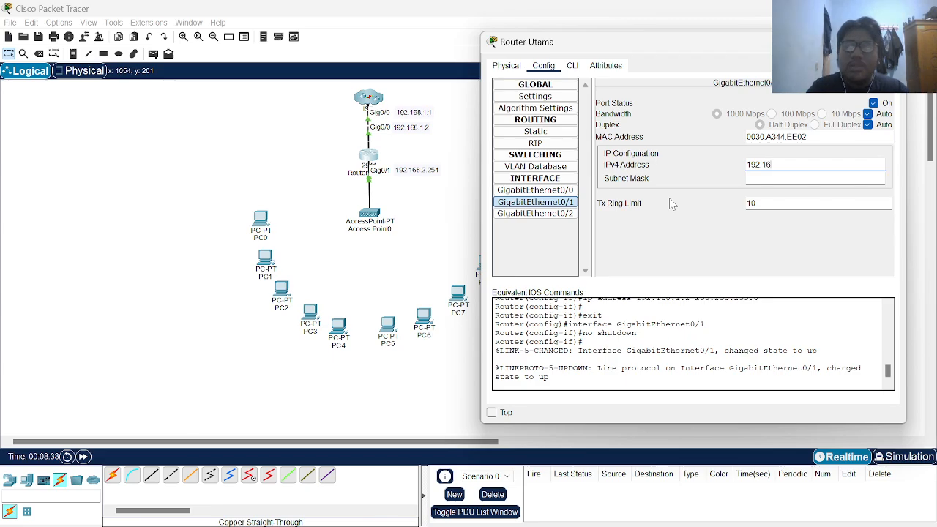
pyautogui.write('8.2.254')
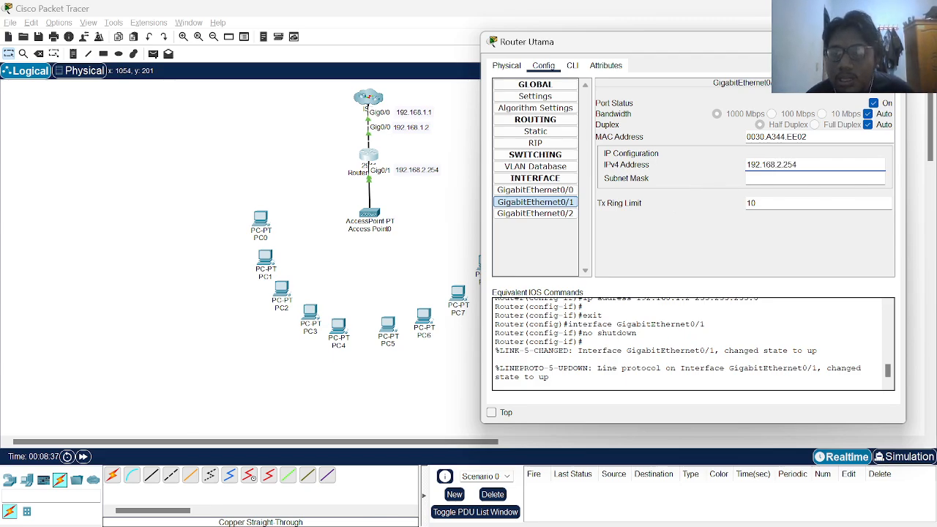
pyautogui.click(759, 178)
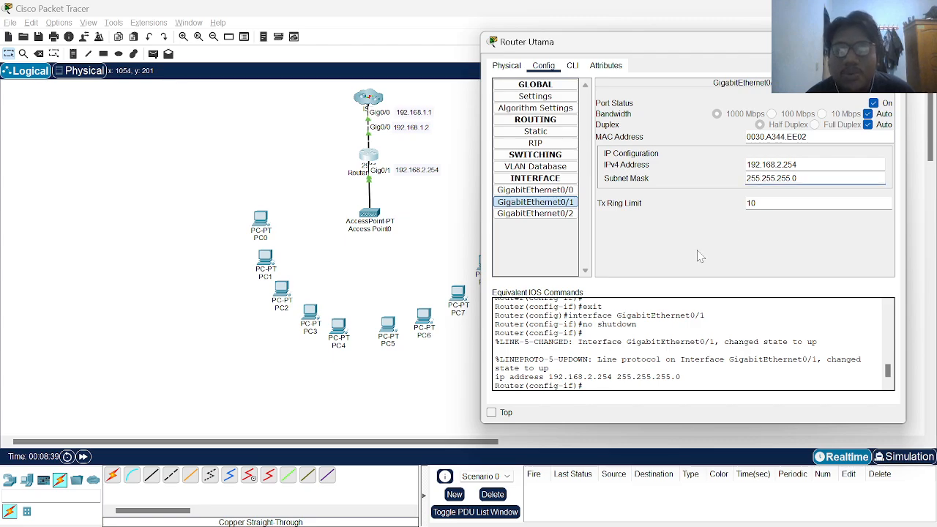
# In Router Utama's CLI, create DHCP pool wireless1 with 'ip dhcp pool wireless1'
pyautogui.click(576, 66)
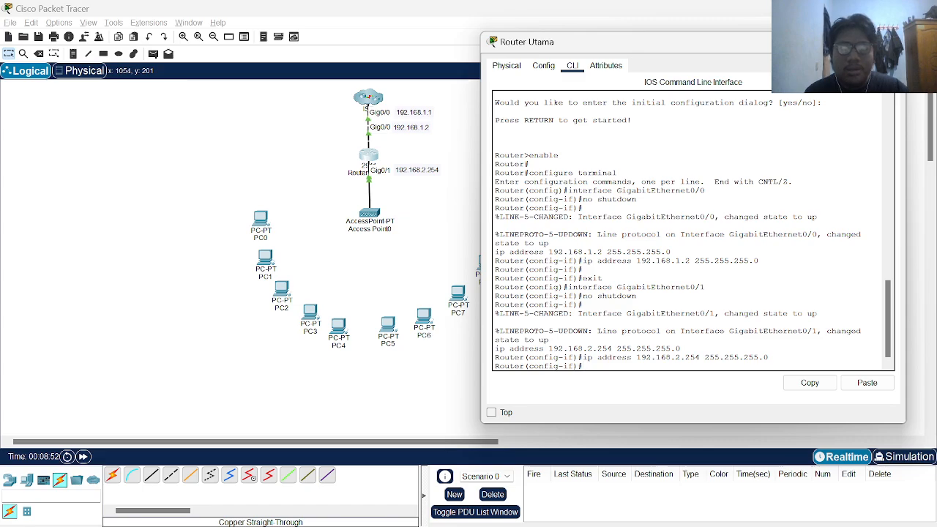
pyautogui.write('p')
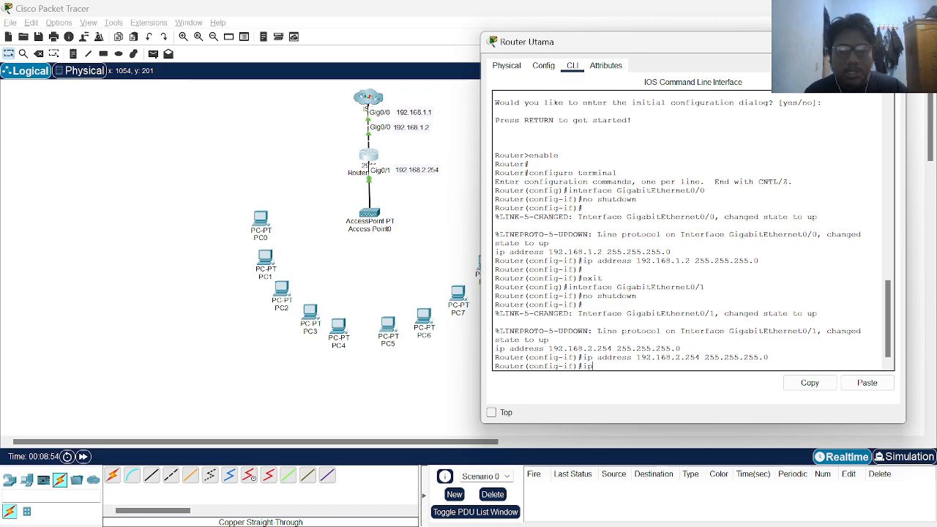
pyautogui.write(' dhcp')
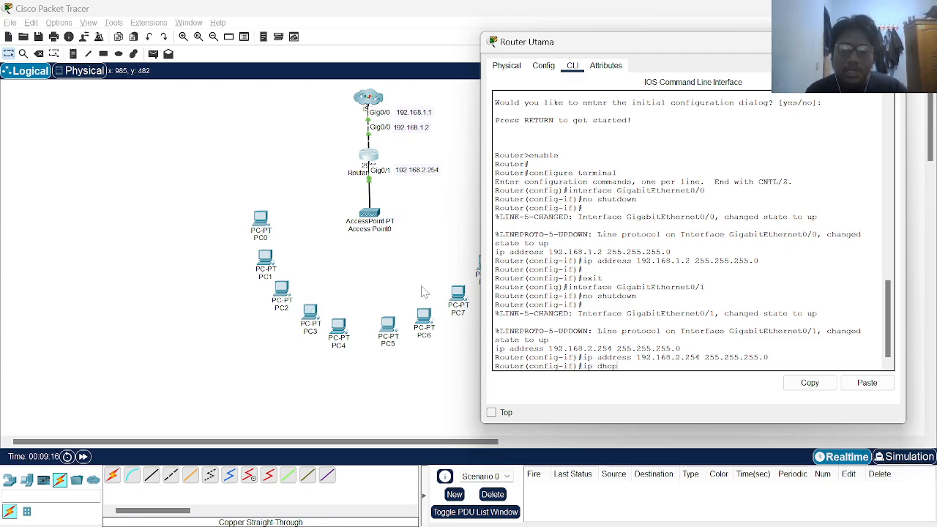
pyautogui.write('-pool')
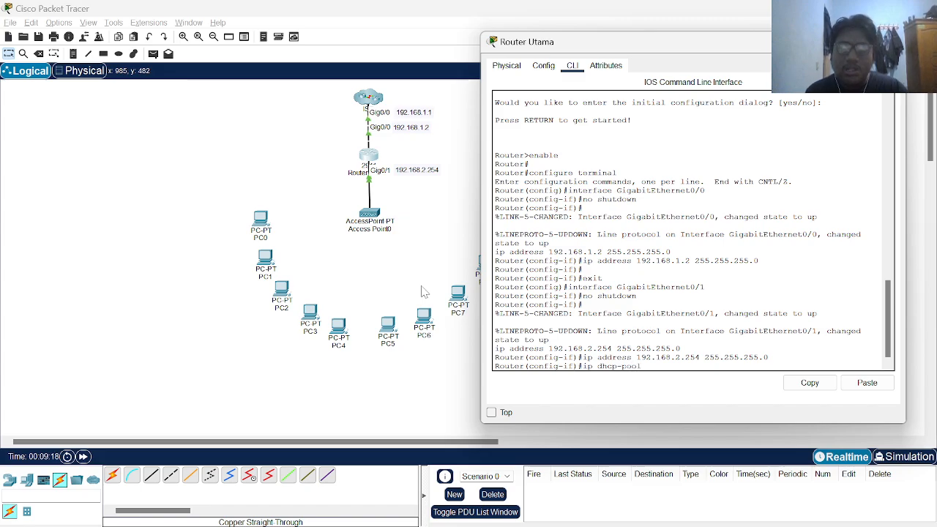
pyautogui.write(' wireless')
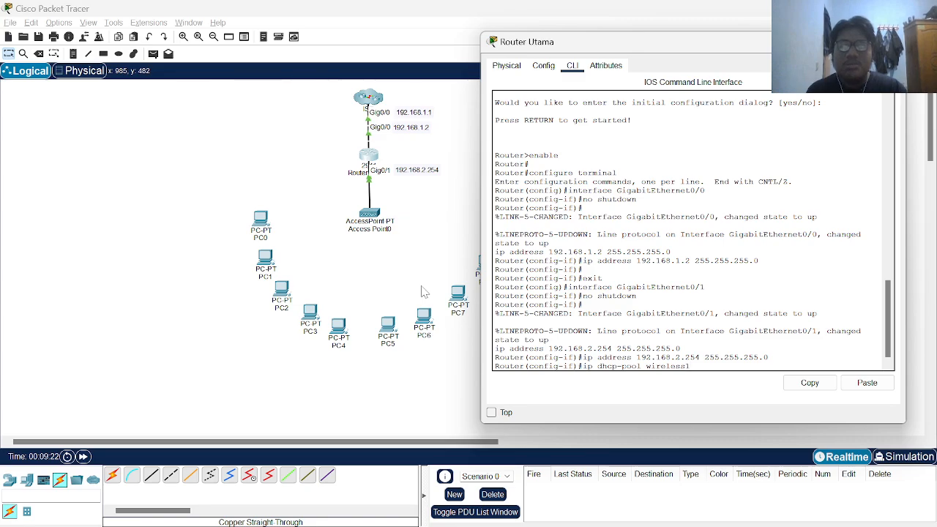
pyautogui.write('1')
pyautogui.press('Return')
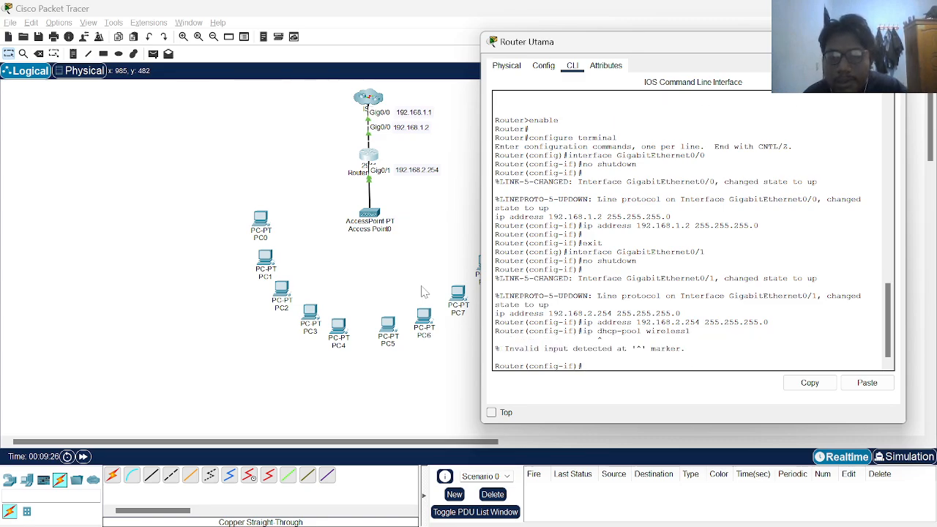
pyautogui.press('Up')
pyautogui.press('Left')
pyautogui.press('Left')
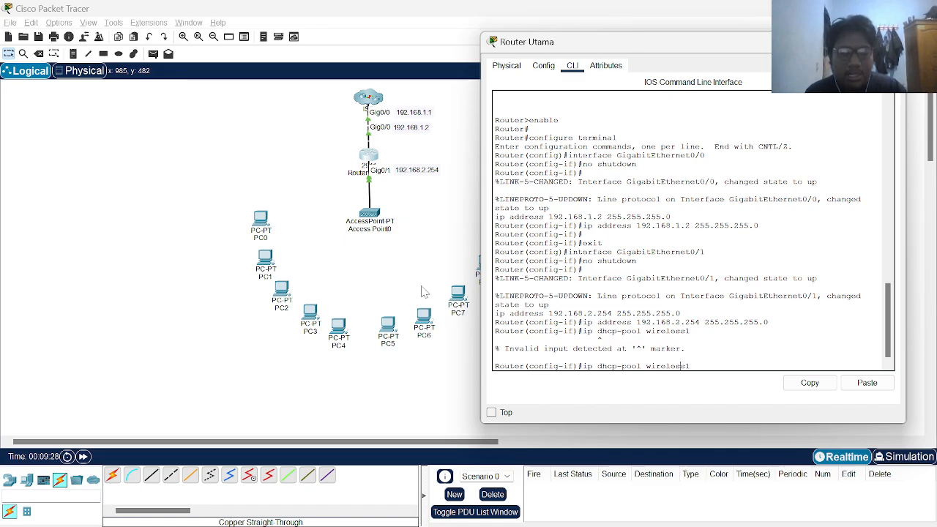
pyautogui.press('Left')
pyautogui.press('Left')
pyautogui.press('Left')
pyautogui.press('Left')
pyautogui.press('Left')
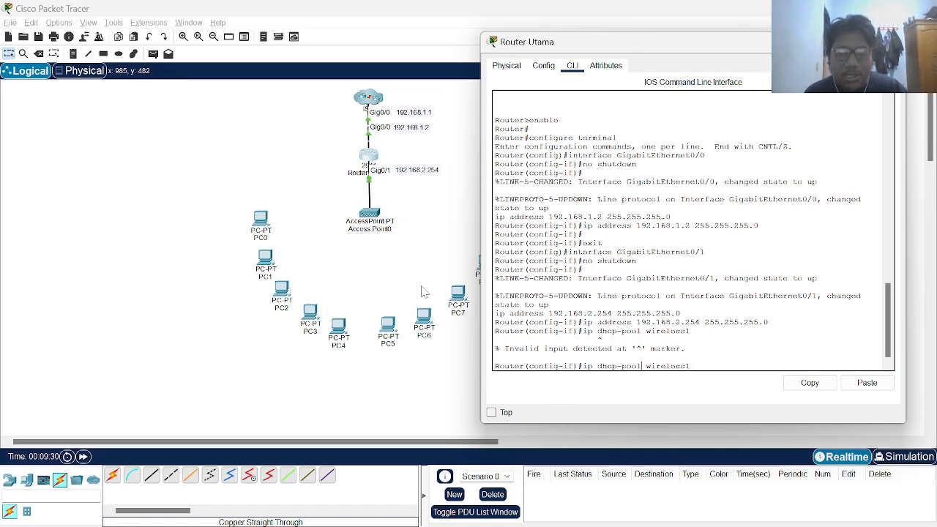
pyautogui.press('Left')
pyautogui.press('BackSpace')
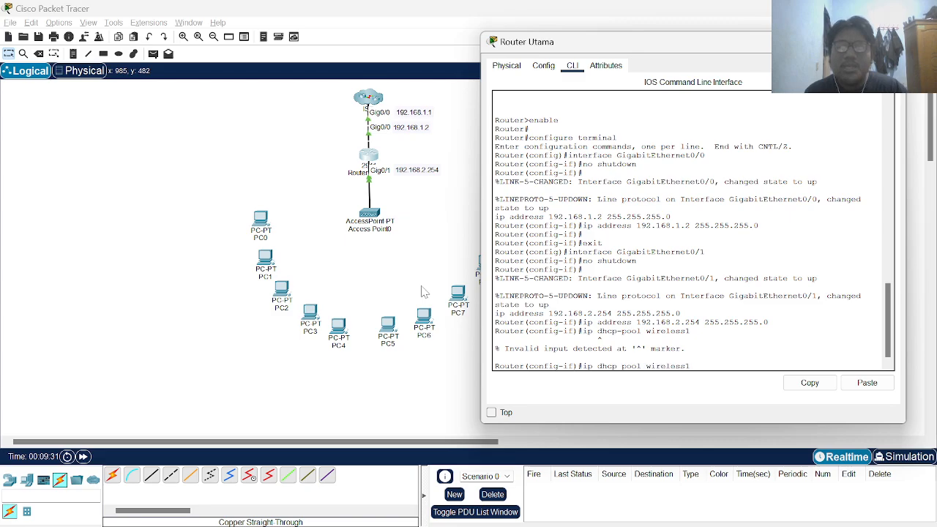
pyautogui.press('Return')
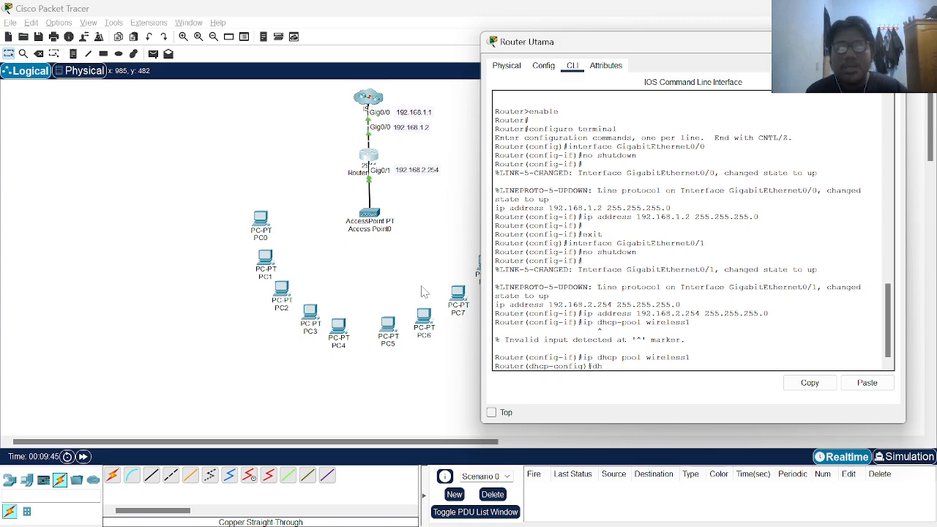
# Set the pool's default router to 192.168.1.254
pyautogui.write('dhcp-ro')
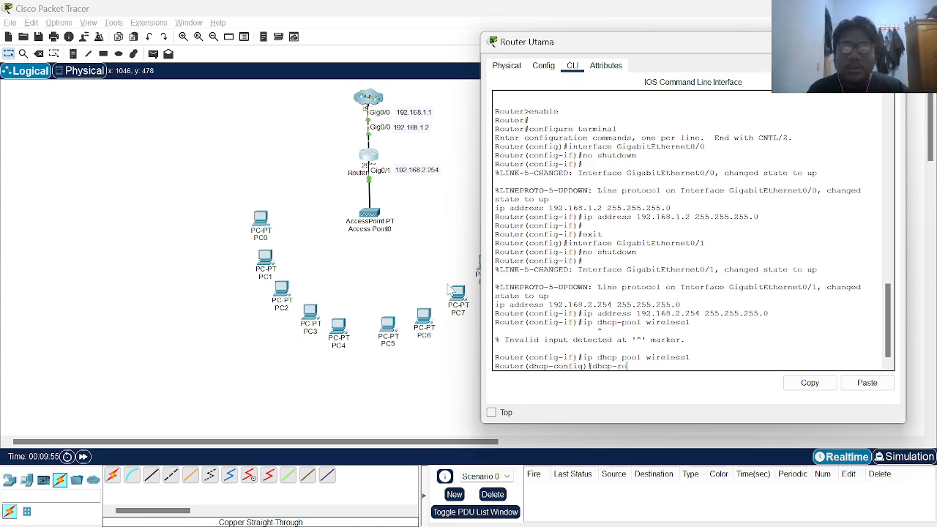
pyautogui.press('BackSpace')
pyautogui.press('BackSpace')
pyautogui.press('BackSpace')
pyautogui.press('BackSpace')
pyautogui.press('BackSpace')
pyautogui.press('BackSpace')
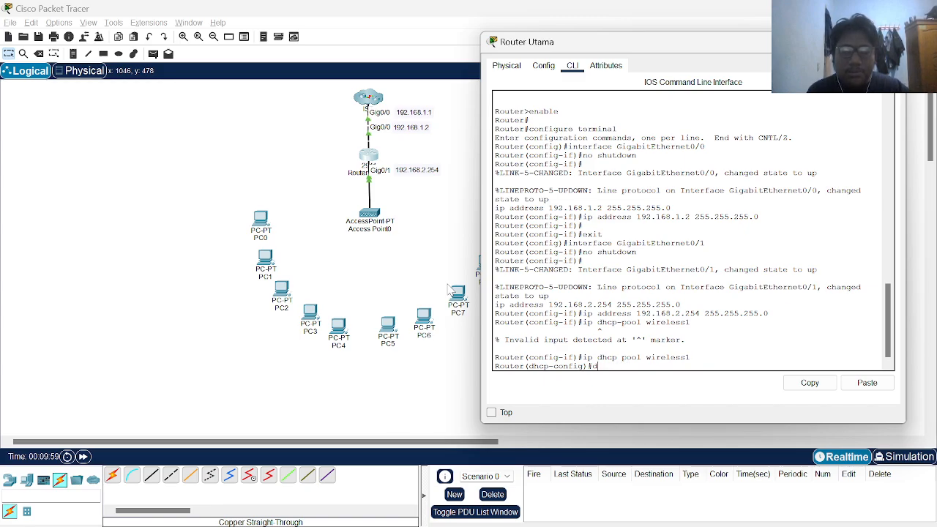
pyautogui.press('BackSpace')
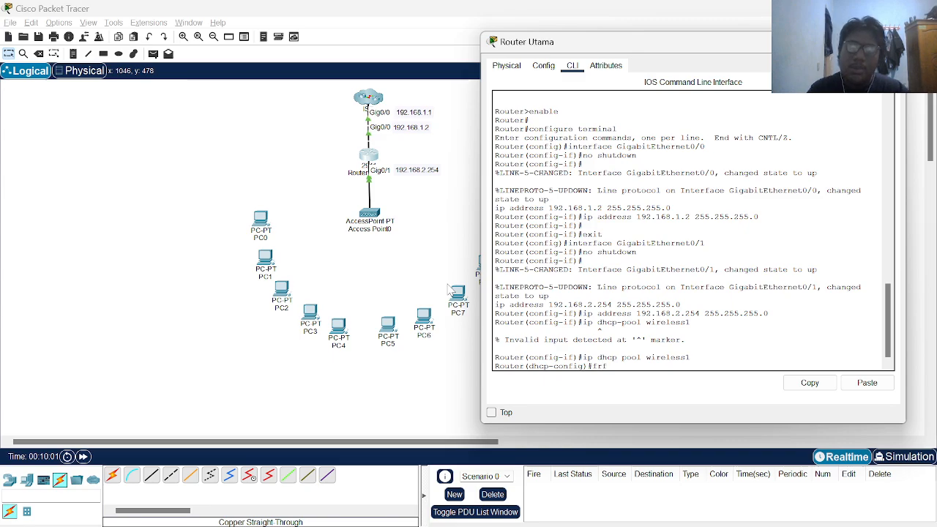
pyautogui.press('BackSpace')
pyautogui.write('defa')
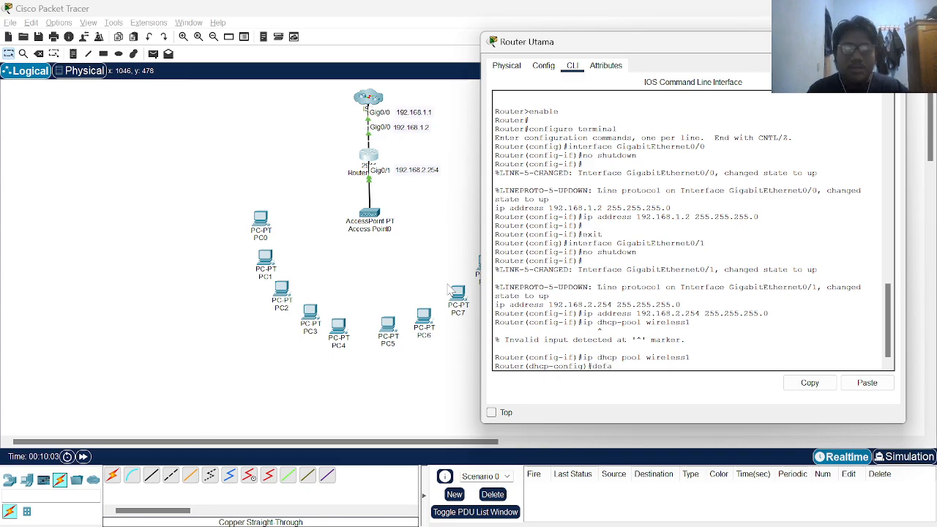
pyautogui.write('ult-route')
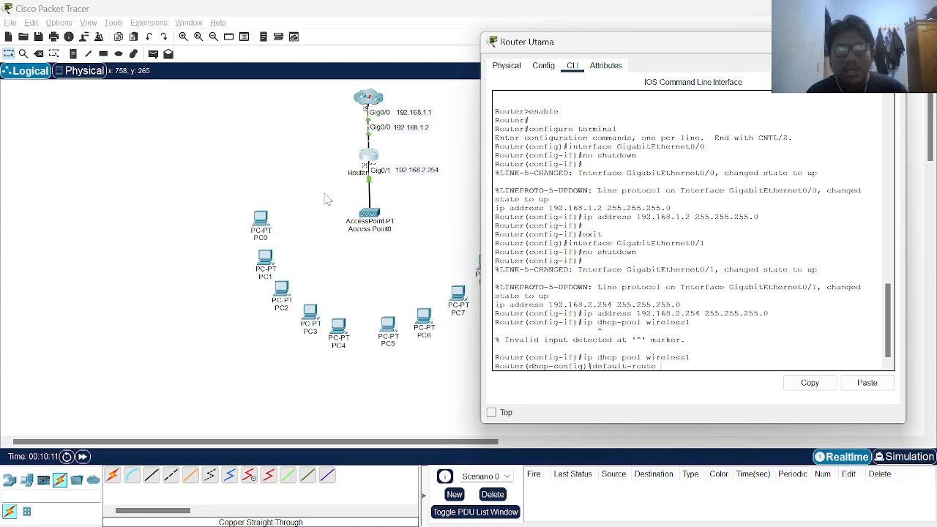
pyautogui.write('192')
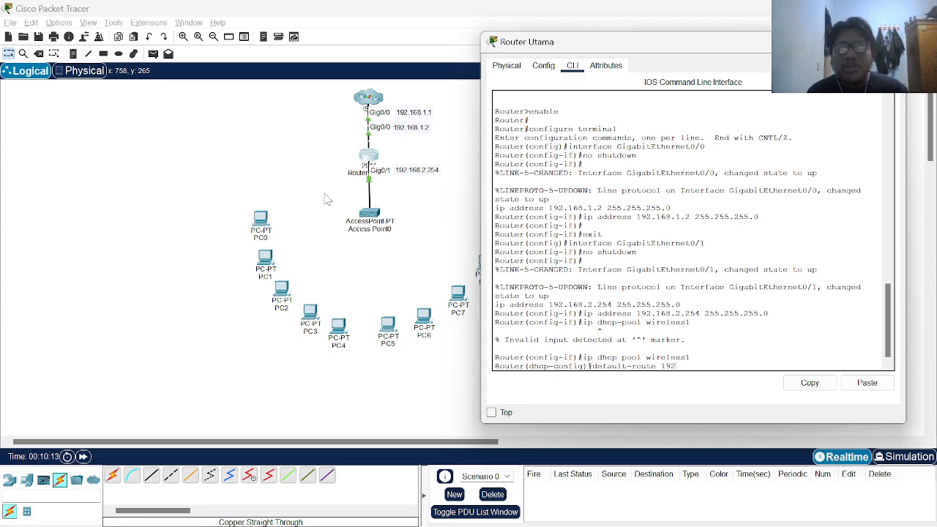
pyautogui.write('.168.')
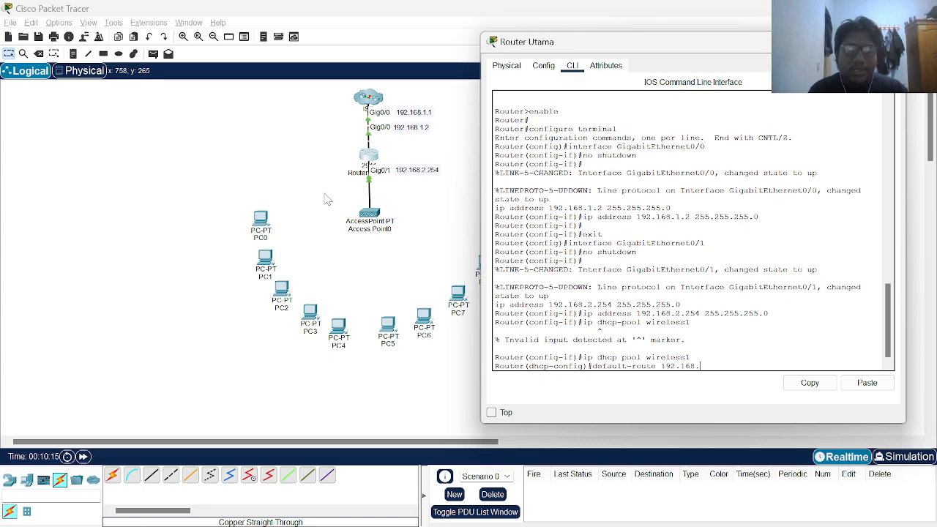
pyautogui.write('1.25')
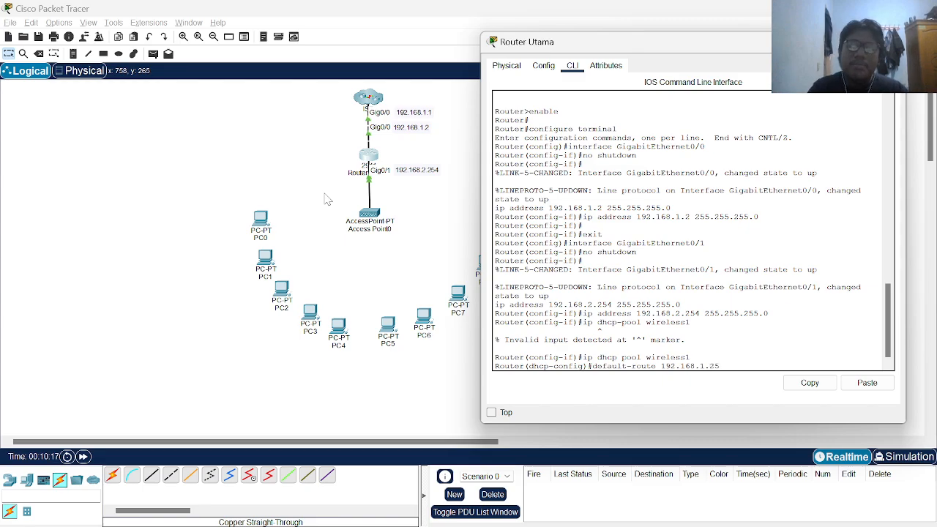
pyautogui.write('4')
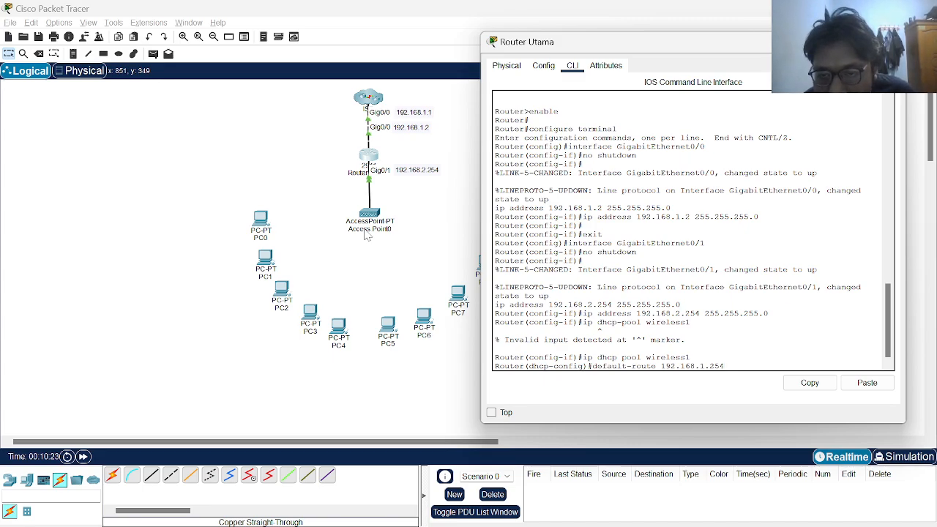
pyautogui.press('Return')
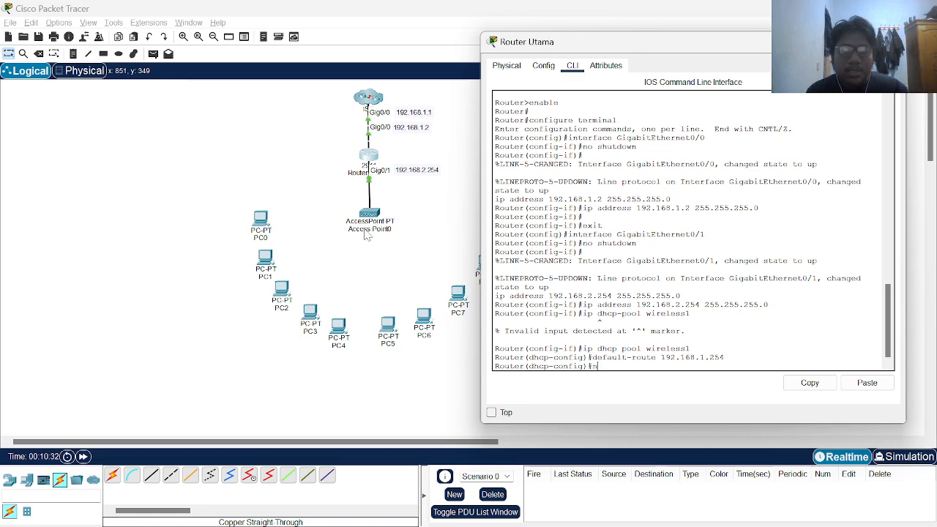
# Type the network line for 192.168.2.0 255.255.255.0 without running it
pyautogui.write('et ip')
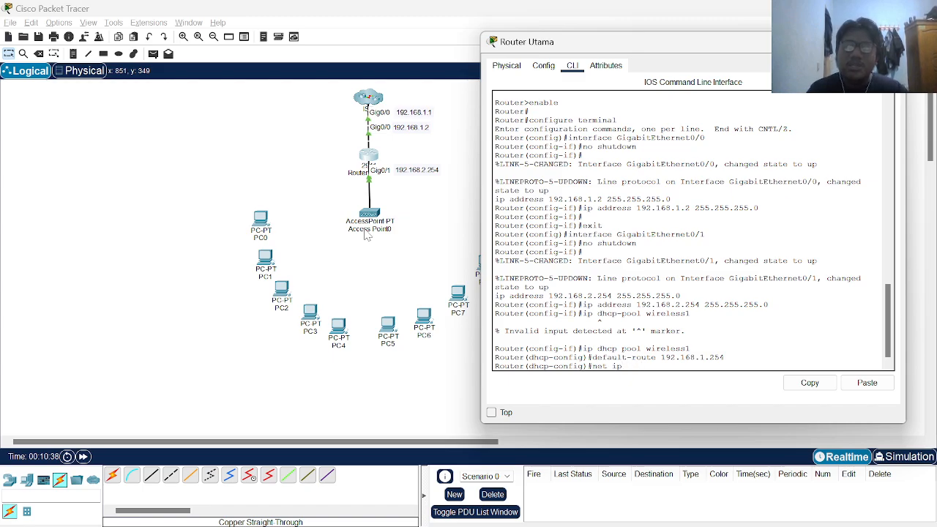
pyautogui.write(' 92')
pyautogui.press('BackSpace')
pyautogui.press('BackSpace')
pyautogui.write('19')
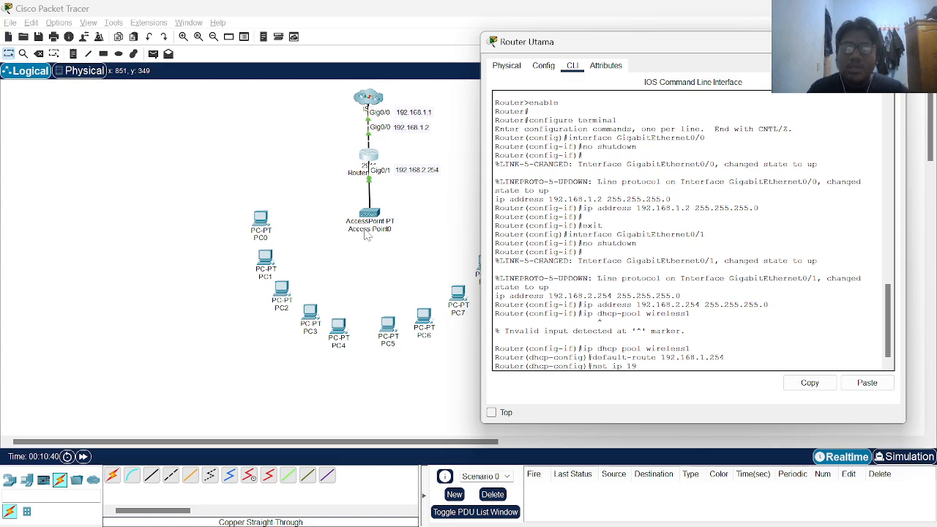
pyautogui.write('2.168')
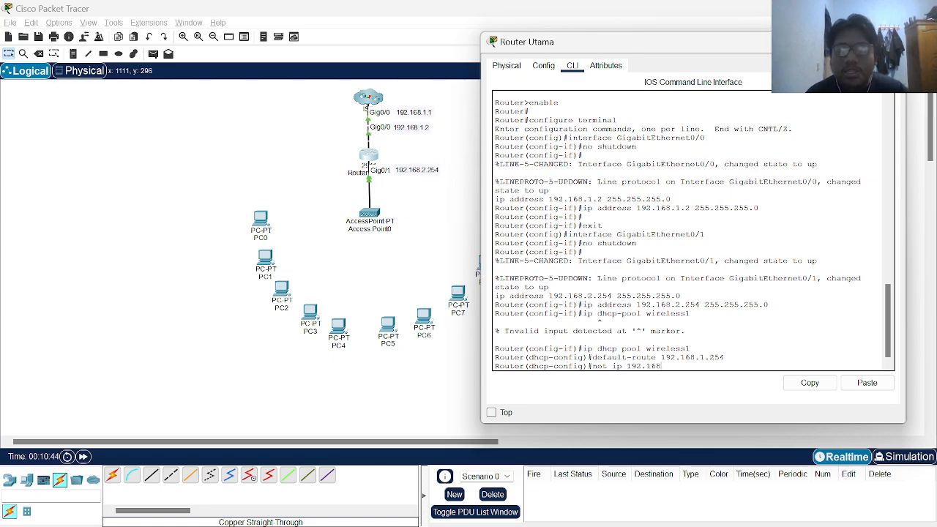
pyautogui.write('.1')
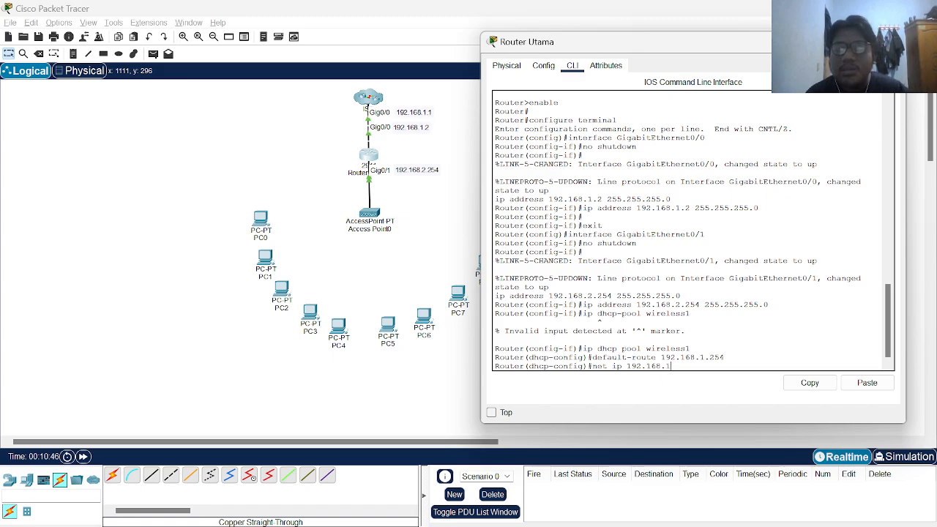
pyautogui.press('BackSpace')
pyautogui.write('2.0')
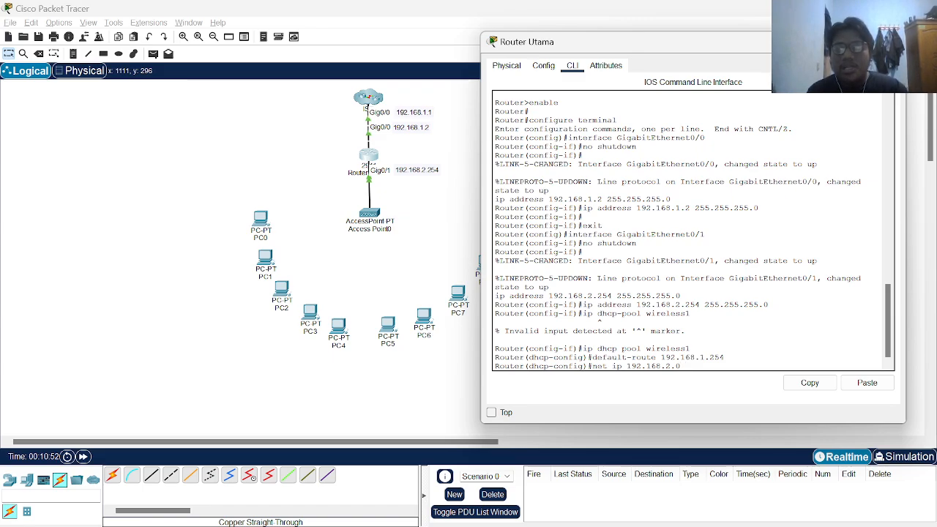
pyautogui.write('255.')
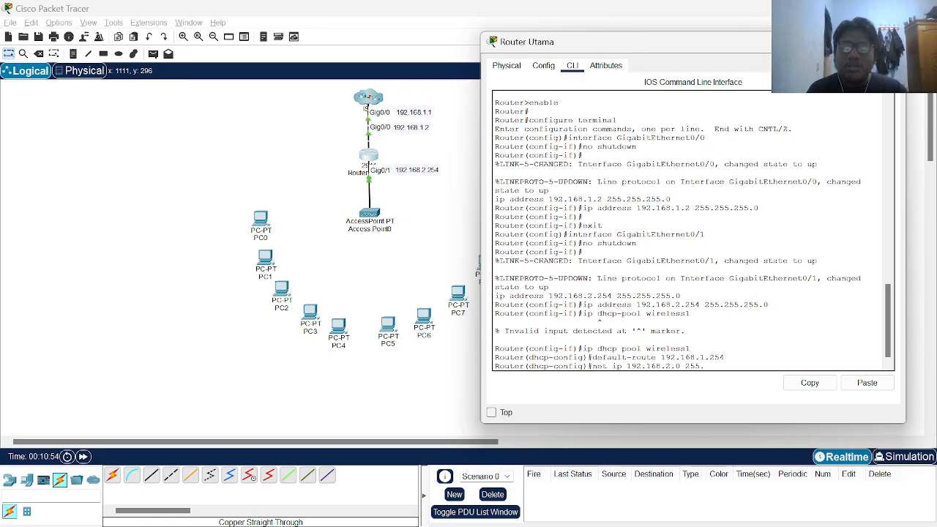
pyautogui.write('255.255')
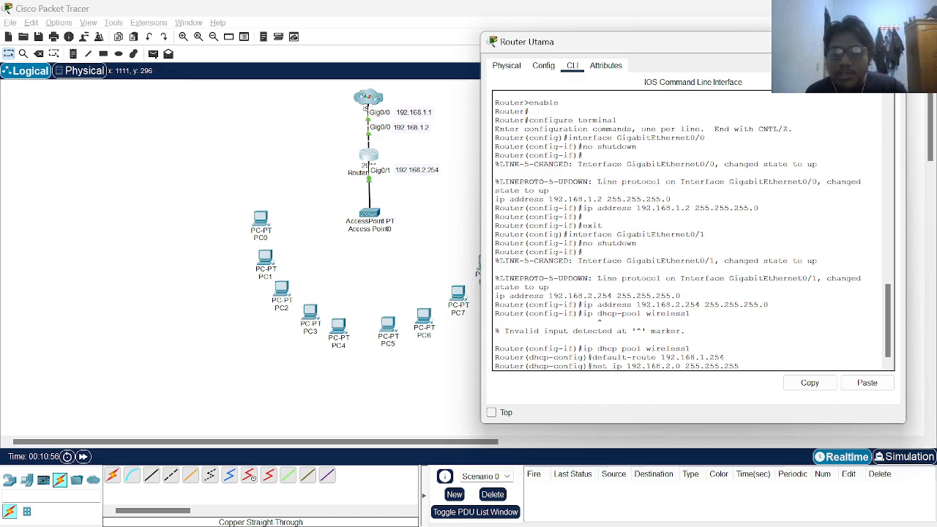
pyautogui.write('.0')
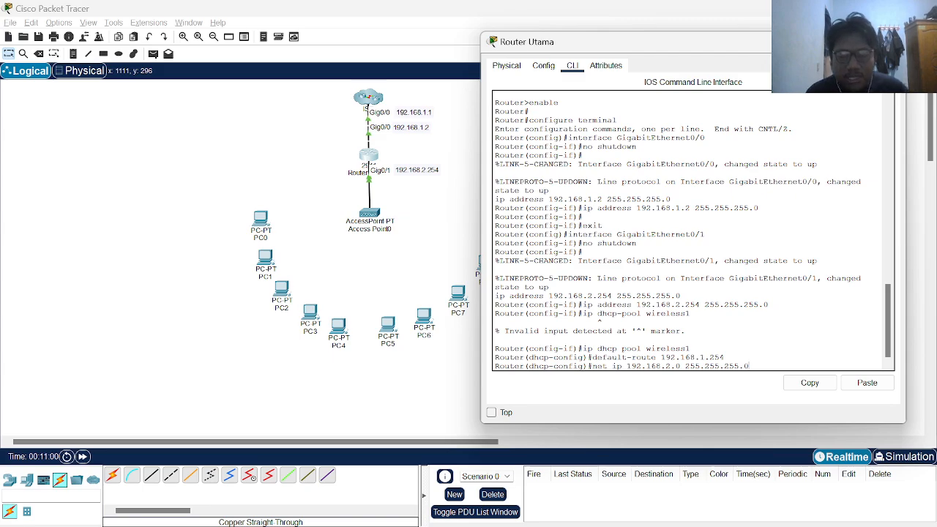
# Apply the corrected 'network 192.168.2.0 255.255.255.0' statement to the pool
pyautogui.press('Return')
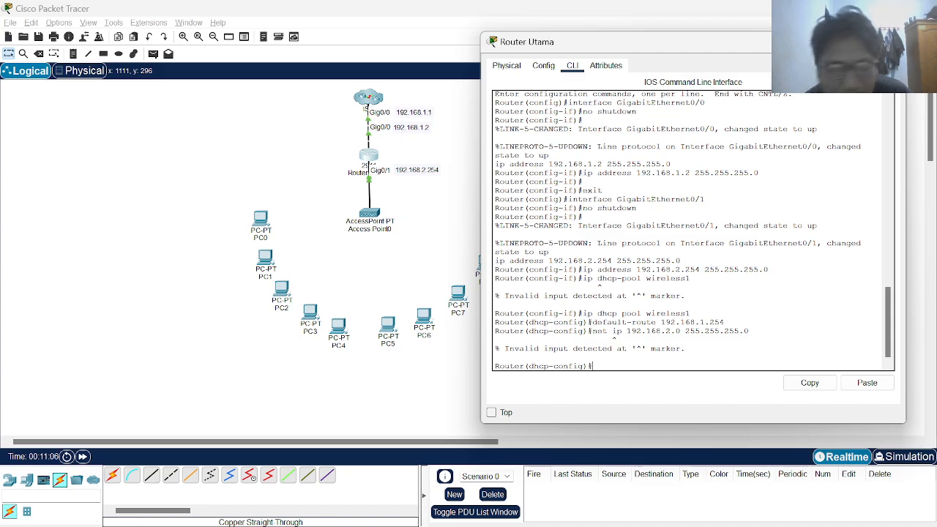
pyautogui.press('Up')
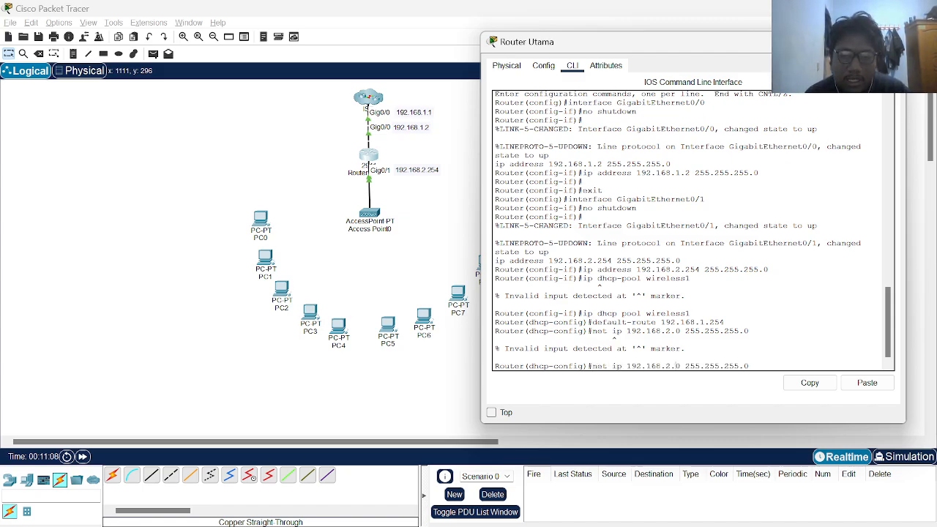
pyautogui.press('BackSpace')
pyautogui.press('BackSpace')
pyautogui.press('BackSpace')
pyautogui.press('BackSpace')
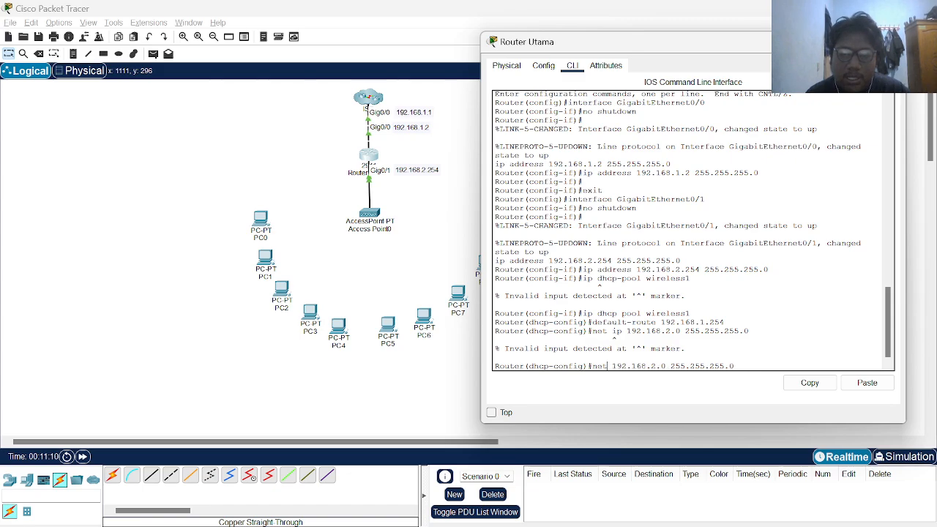
pyautogui.press('Return')
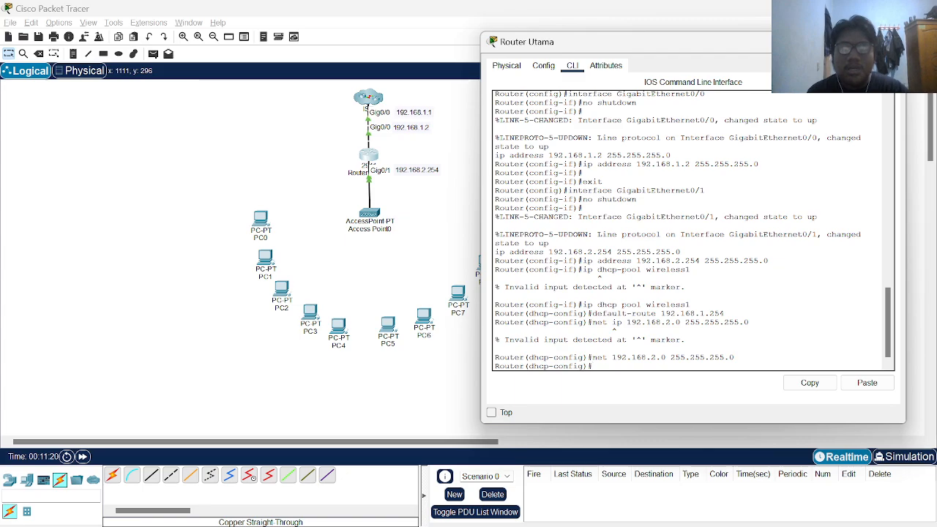
# Set DNS server 8.8.8.8 for the pool and exit DHCP configuration
pyautogui.write('dns')
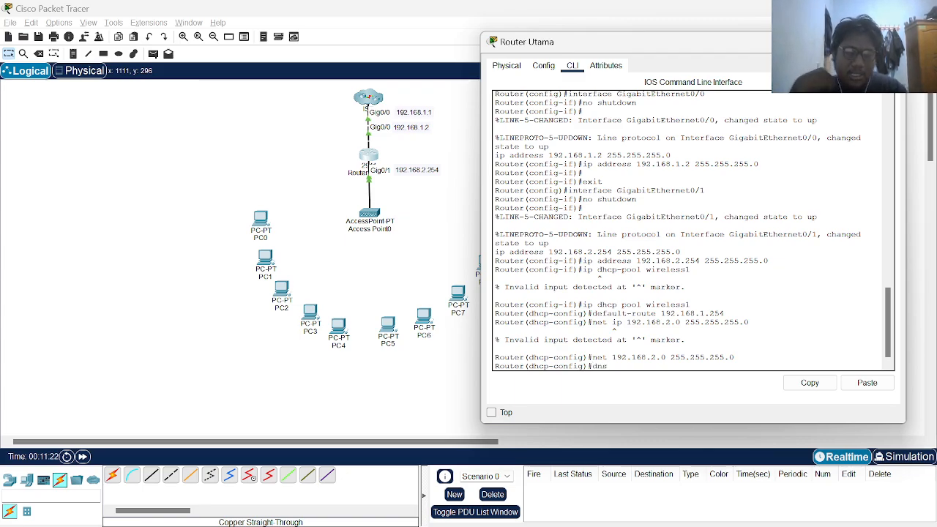
pyautogui.press('BackSpace')
pyautogui.press('BackSpace')
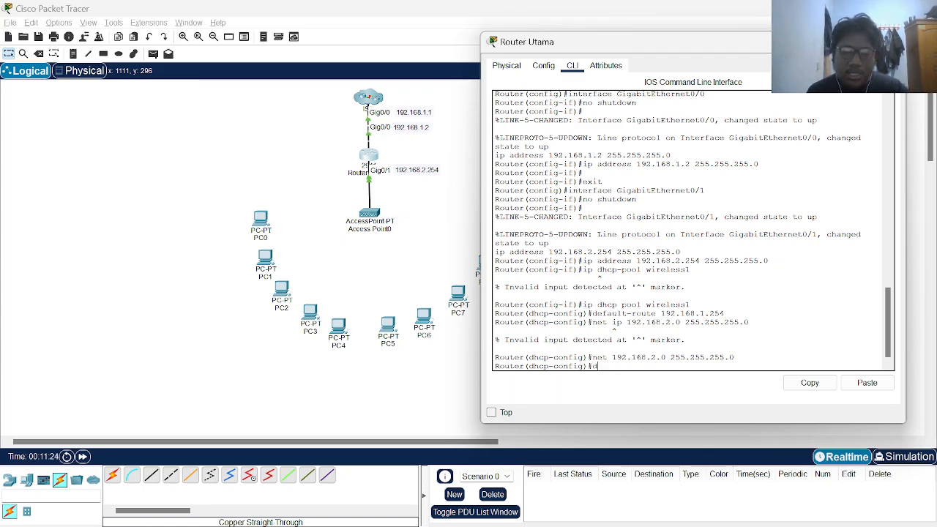
pyautogui.write('ns')
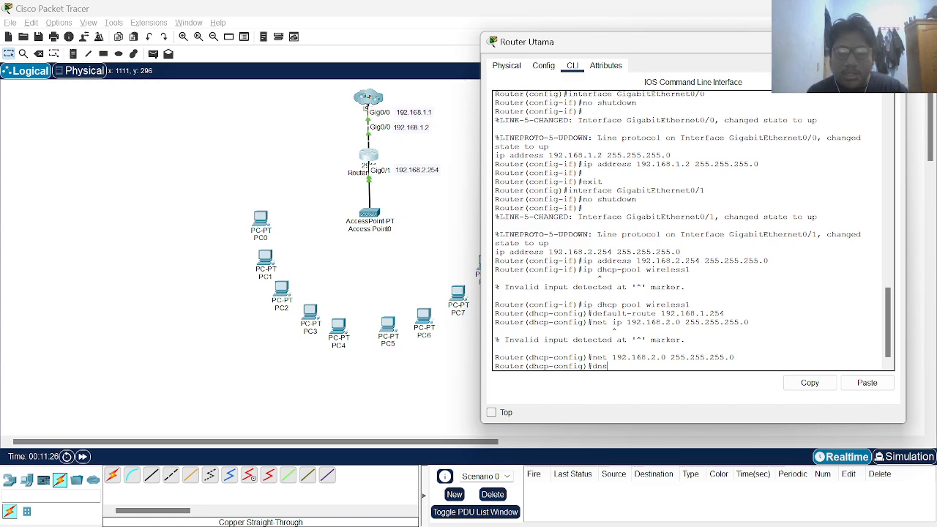
pyautogui.write('-derver')
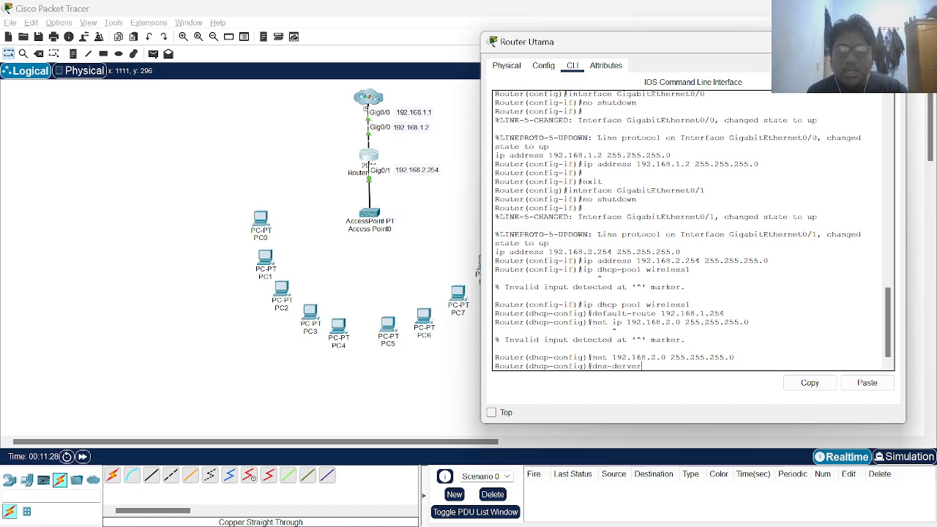
pyautogui.press('BackSpace')
pyautogui.press('BackSpace')
pyautogui.press('BackSpace')
pyautogui.press('BackSpace')
pyautogui.press('BackSpace')
pyautogui.press('BackSpace')
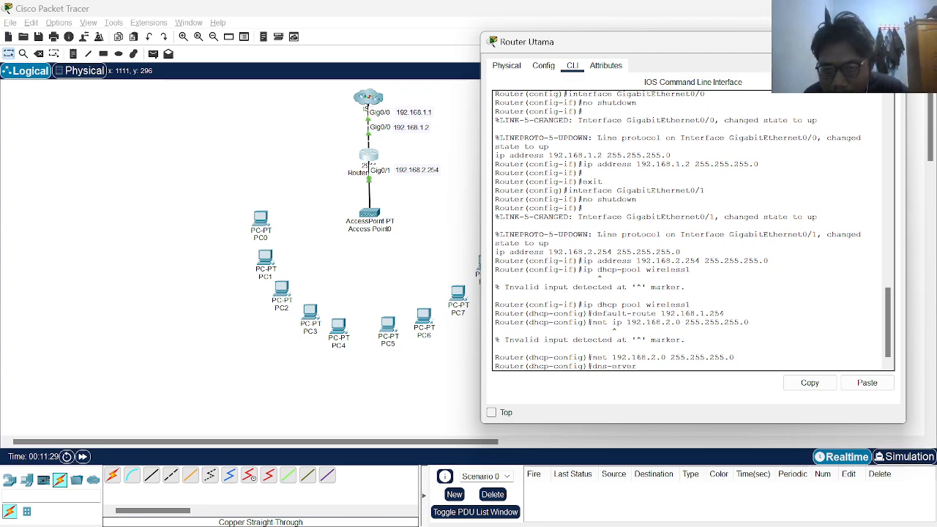
pyautogui.write('server')
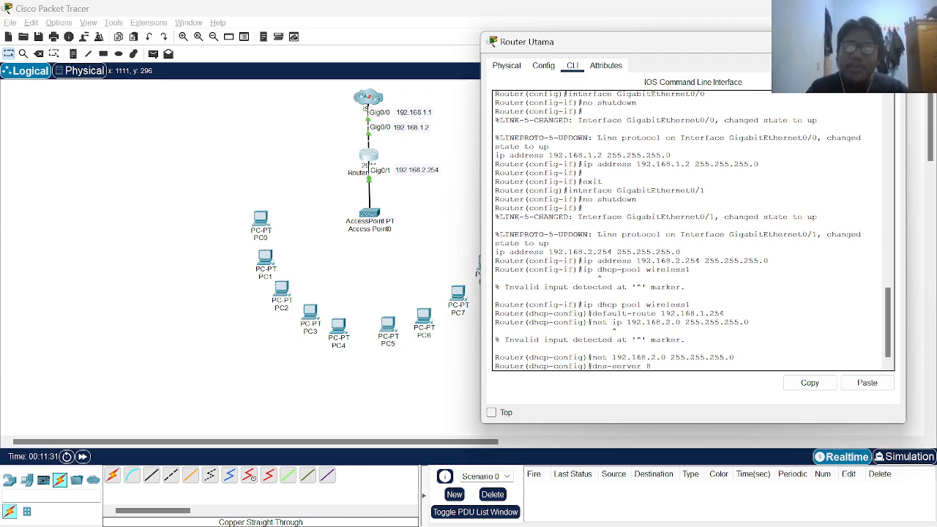
pyautogui.write(' 8.8.8.8')
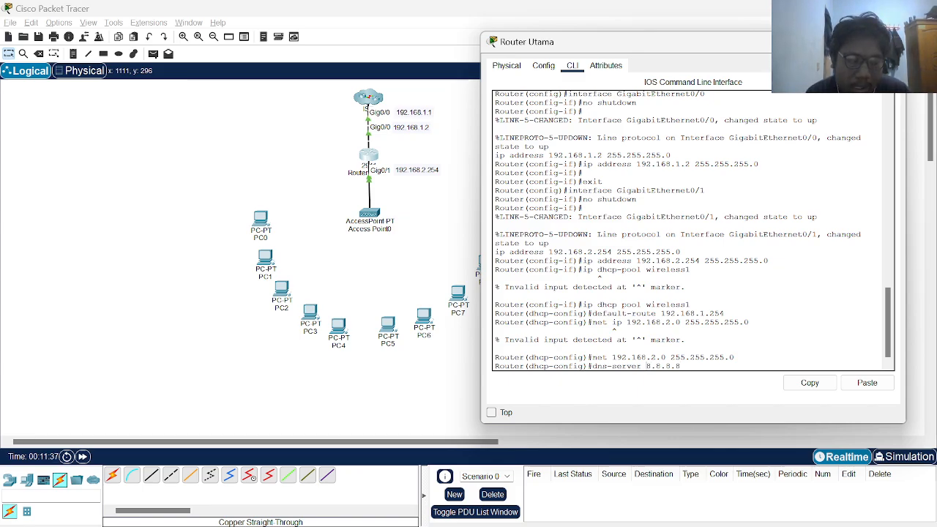
pyautogui.press('Return')
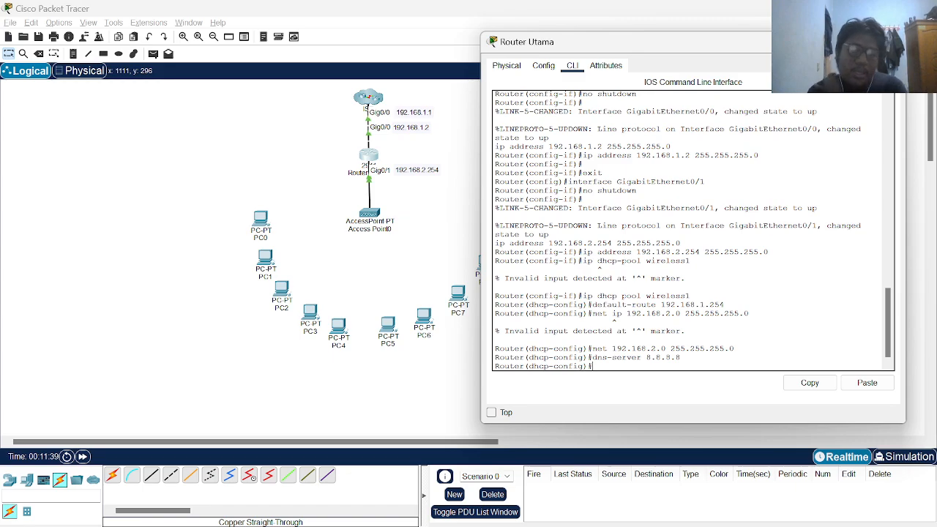
pyautogui.write('exit')
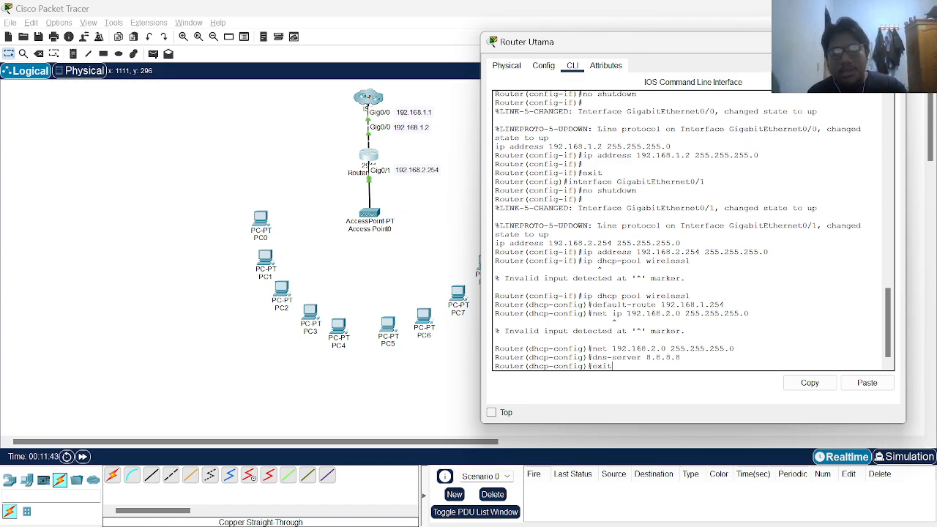
pyautogui.press('Return')
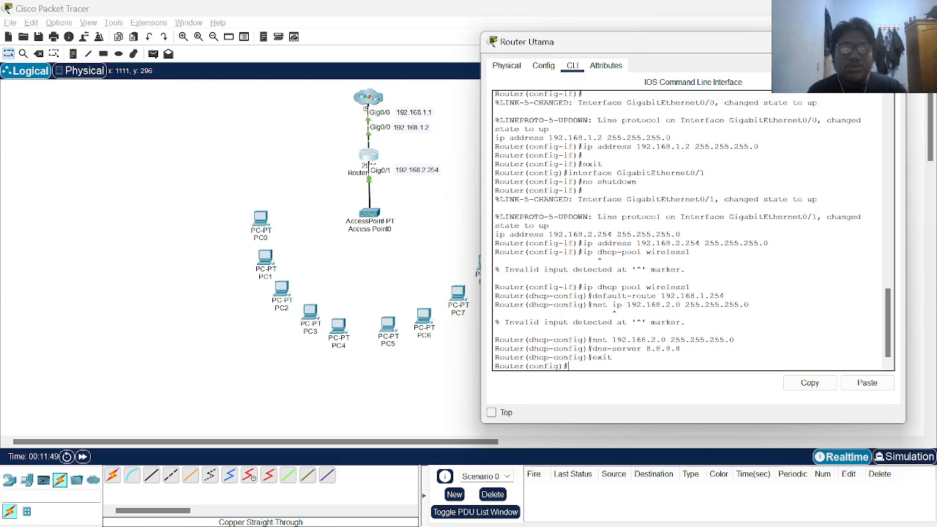
# Add the default route 0.0.0.0 0.0.0.0 via 192.168.1.1 and close the router window
pyautogui.write('i')
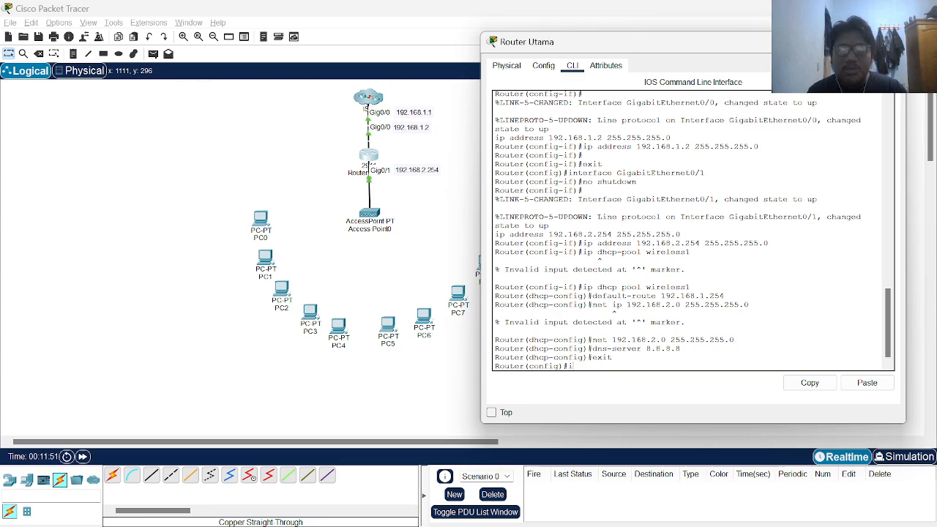
pyautogui.write('p ')
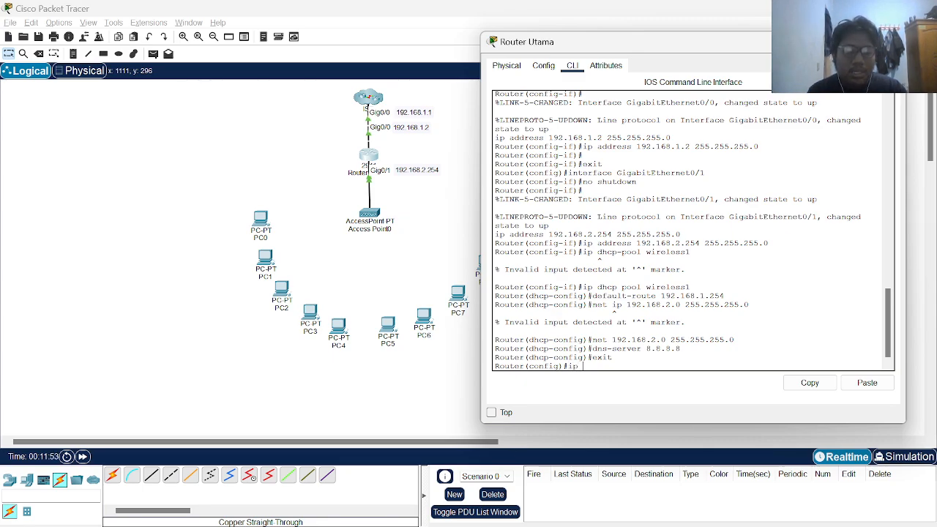
pyautogui.write('rout')
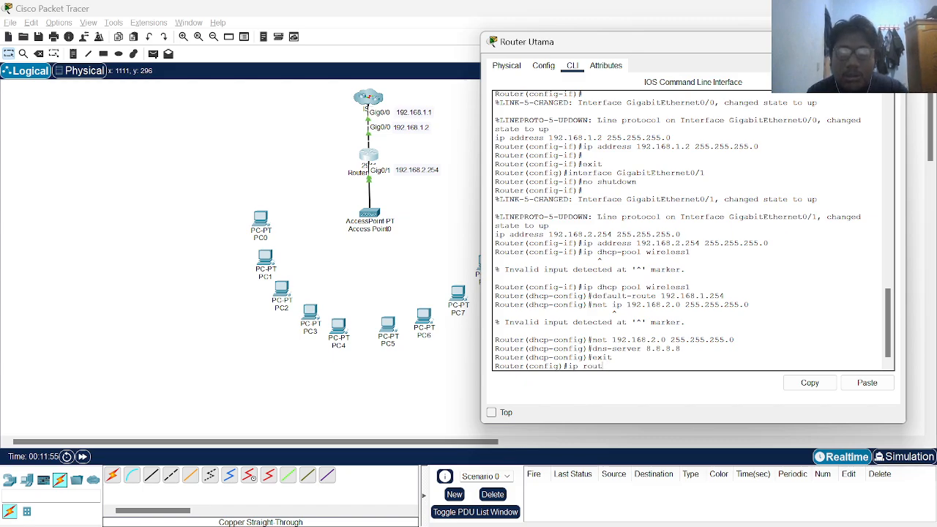
pyautogui.write('r 0.0.0.0')
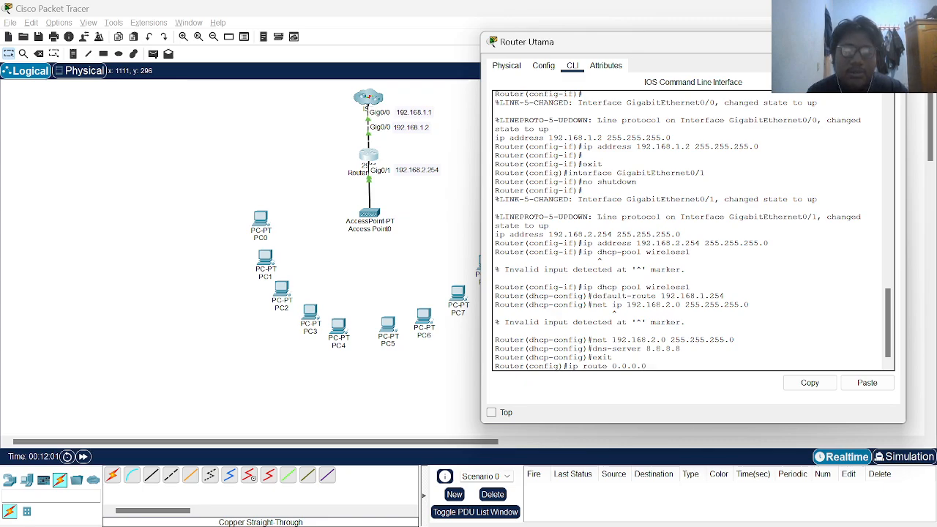
pyautogui.write(' 0.0.0.0')
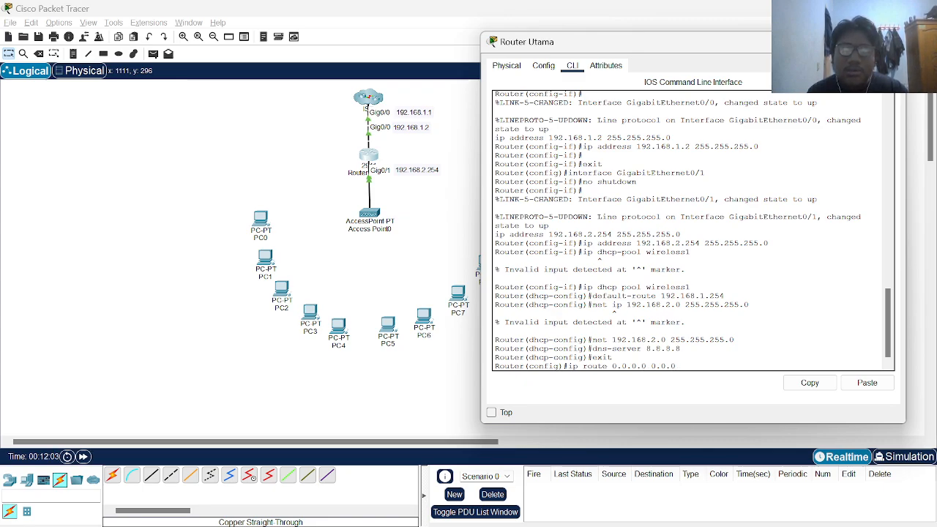
pyautogui.write(' 192')
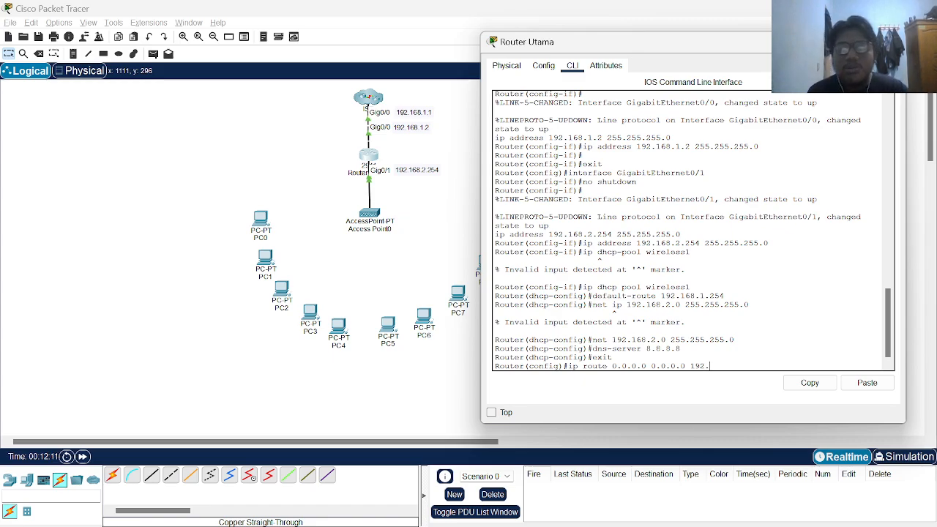
pyautogui.write('.168.1.1')
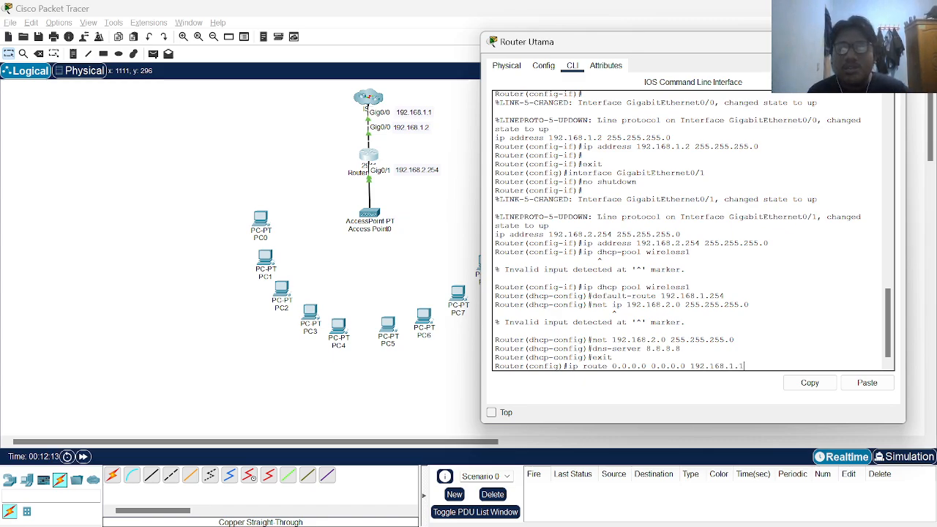
pyautogui.press('Return')
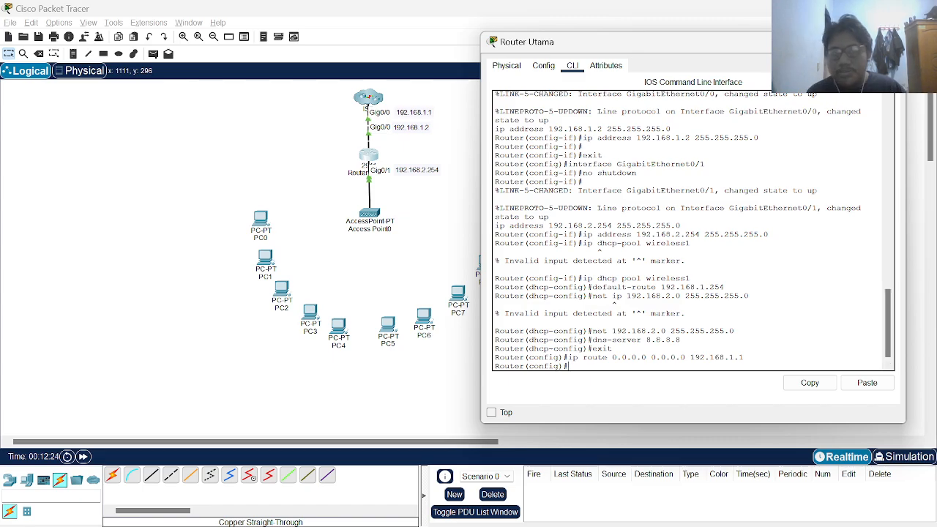
pyautogui.click(895, 42)
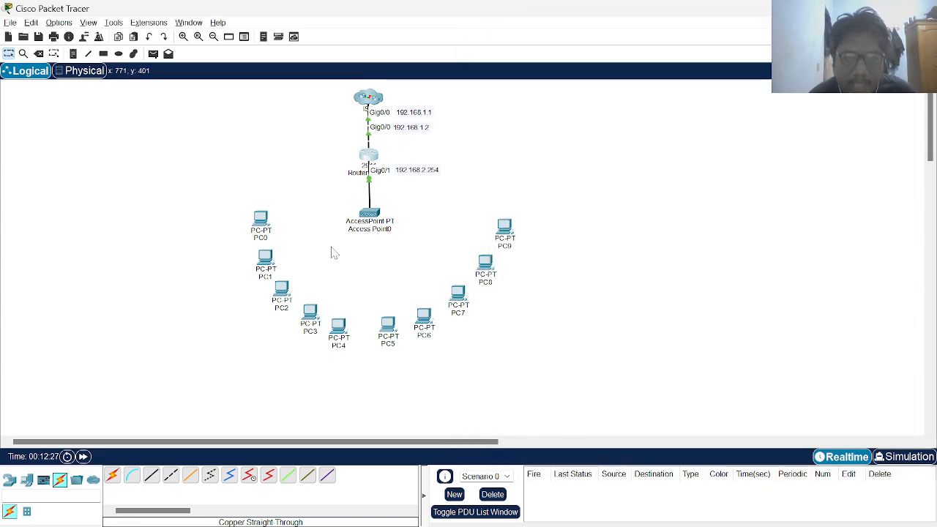
# Give Access Point0's Port 1 a custom SSID with WPA2-PSK and a pass phrase
pyautogui.click(375, 212)
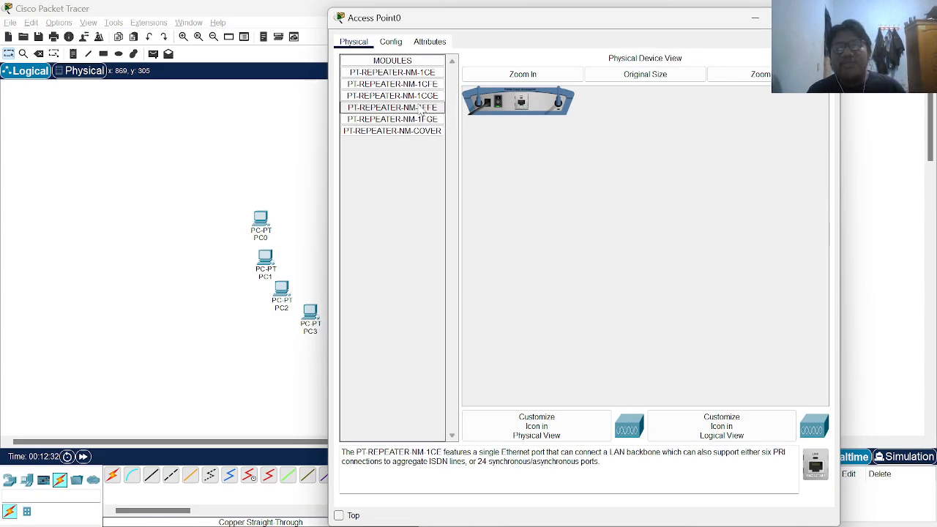
pyautogui.click(391, 42)
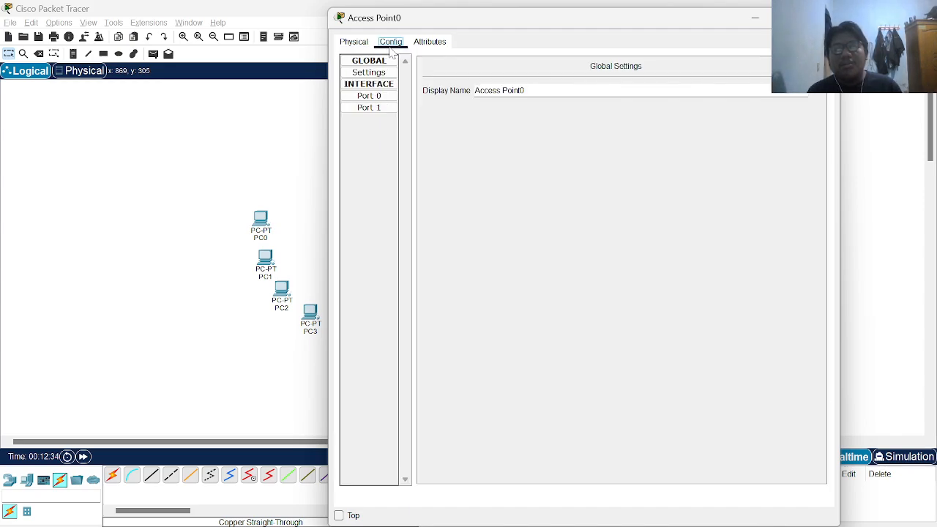
pyautogui.click(386, 98)
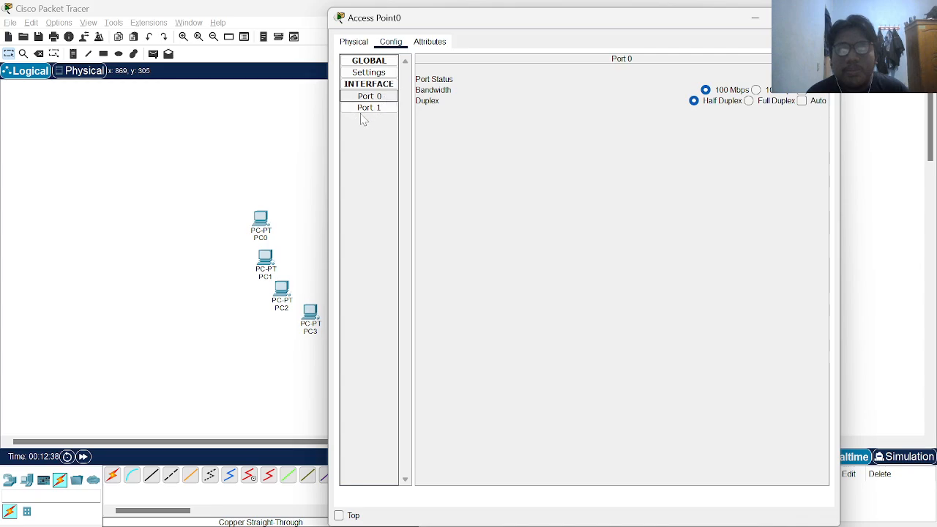
pyautogui.click(375, 108)
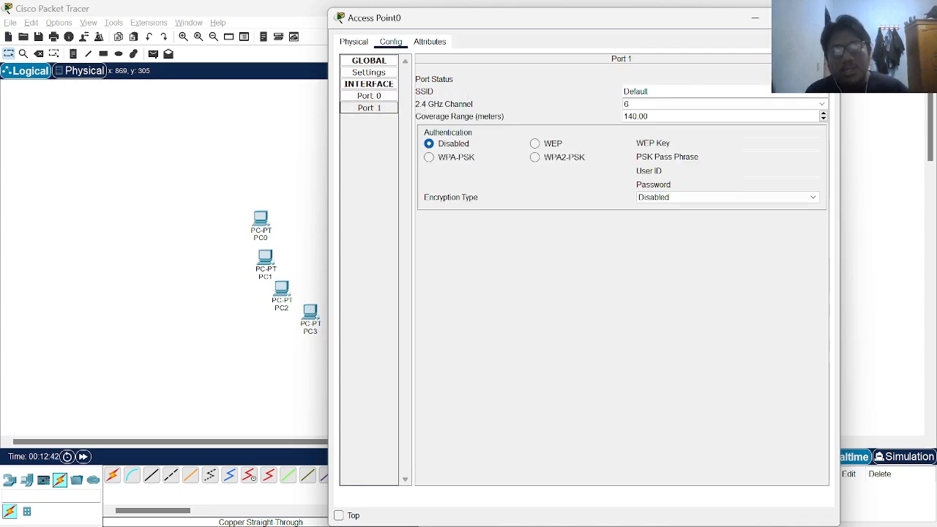
pyautogui.moveTo(649, 92); pyautogui.dragTo(614, 98)
pyautogui.press('BackSpace')
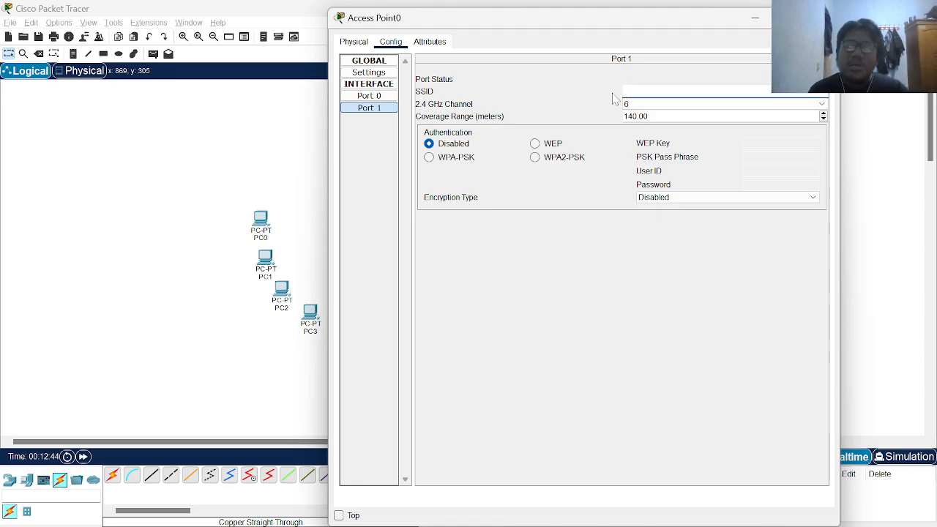
pyautogui.press('Tab')
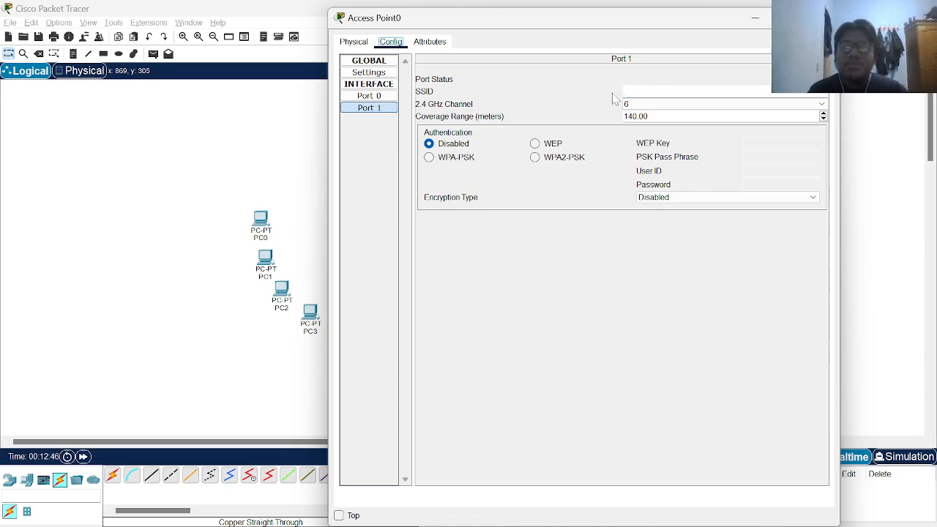
pyautogui.click(644, 91)
pyautogui.write('sa')
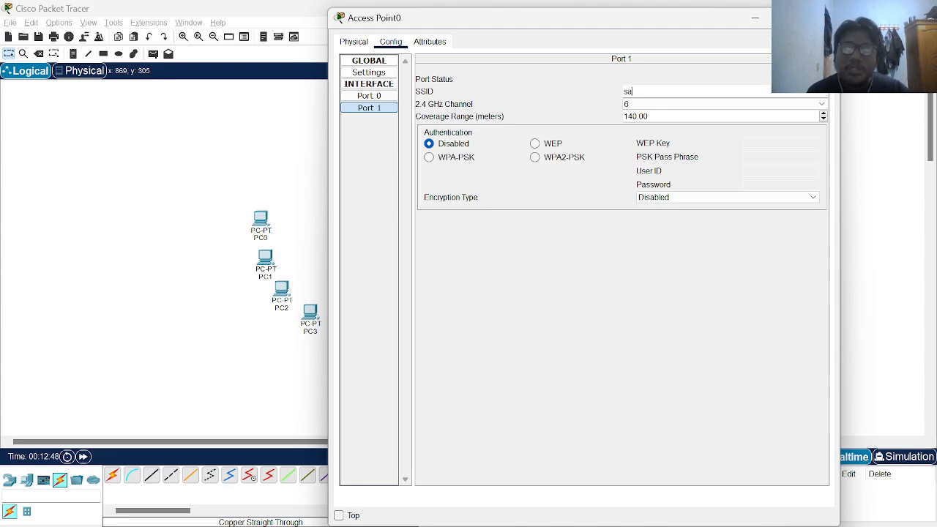
pyautogui.write('hrul')
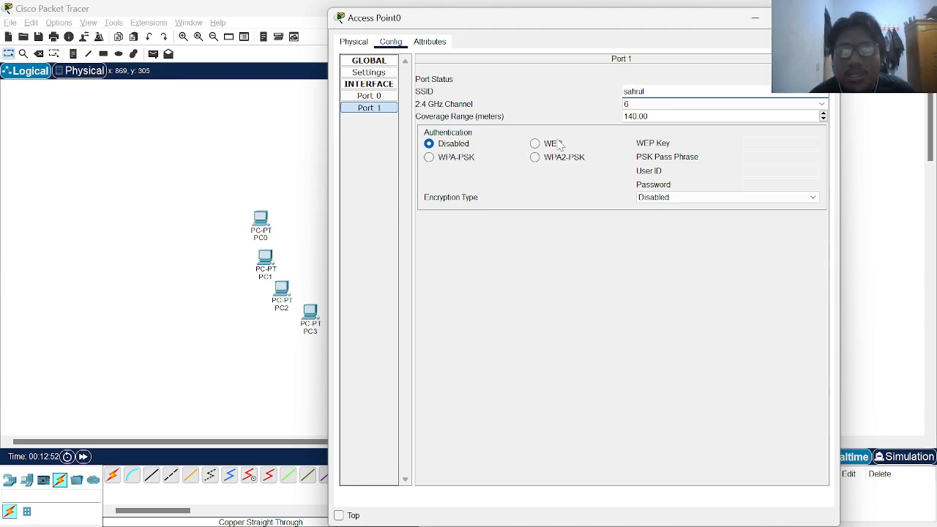
pyautogui.click(537, 160)
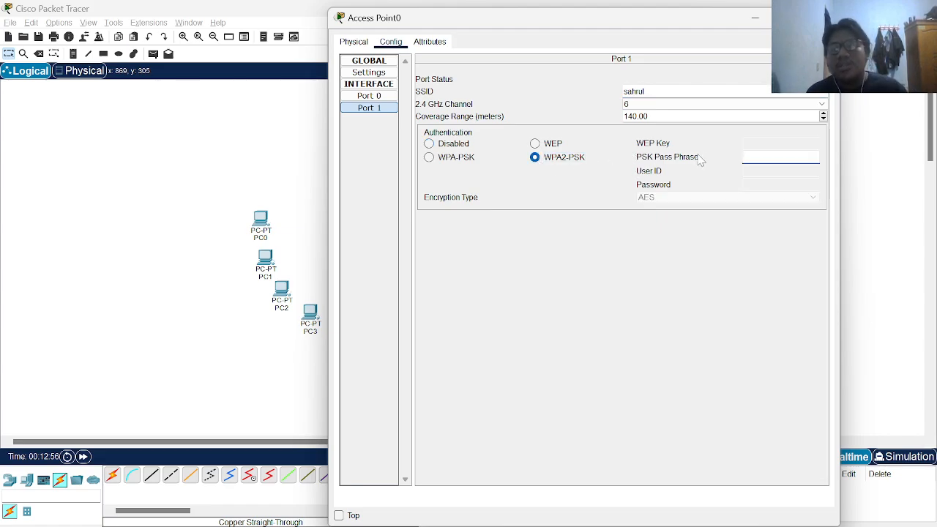
pyautogui.write('sahru')
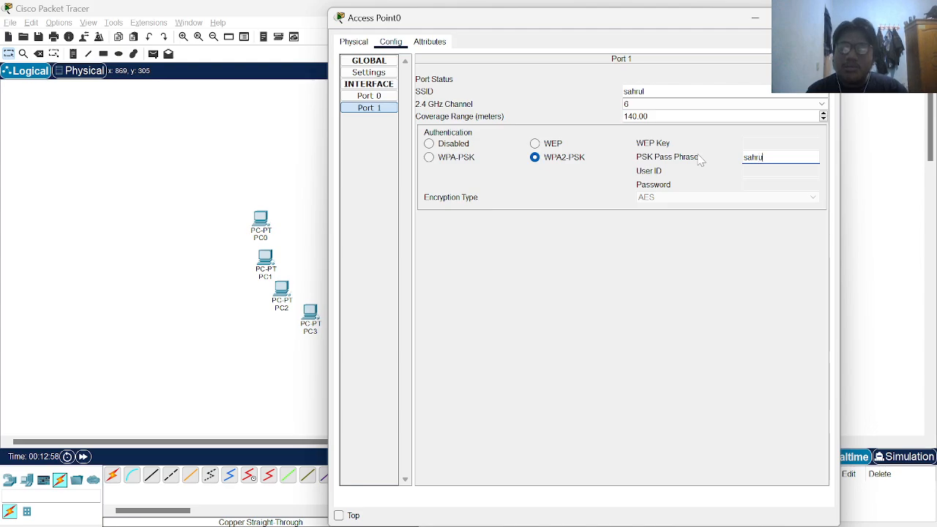
pyautogui.write('l123')
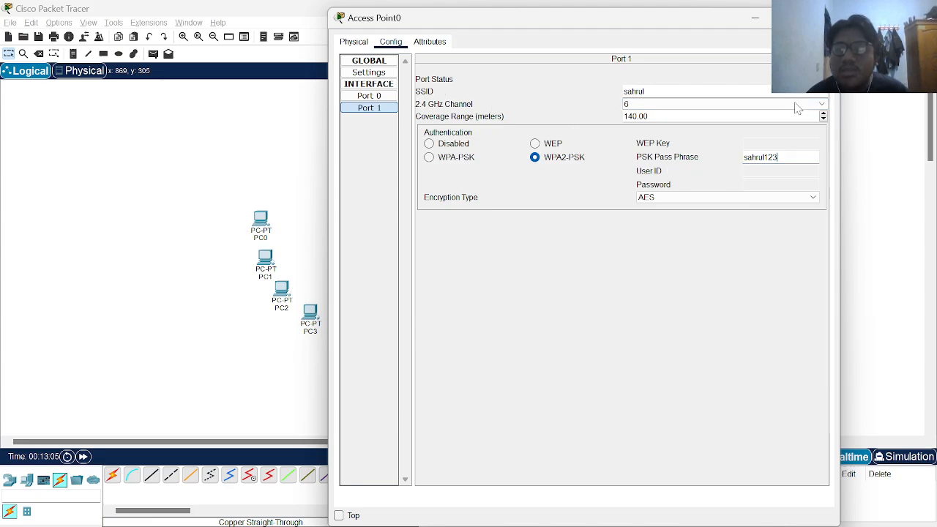
pyautogui.click(827, 18)
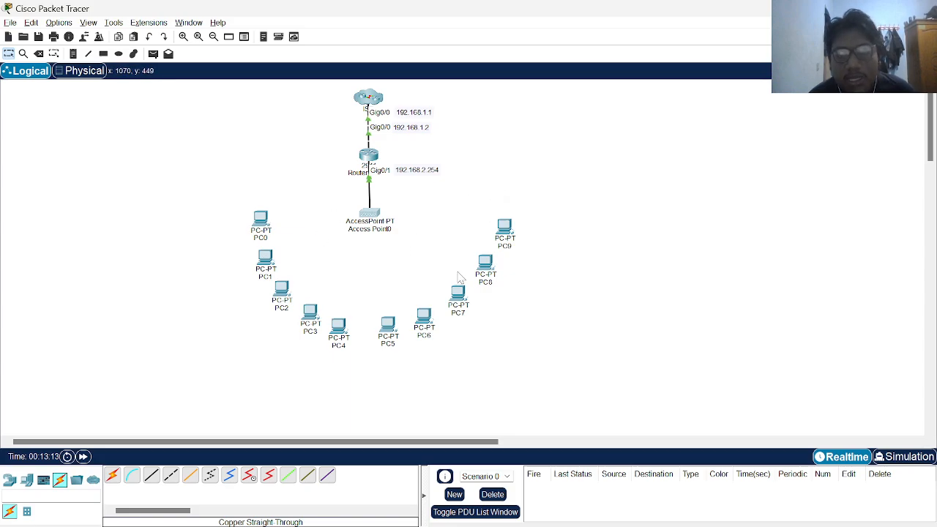
# Swap PC0's PT-HOST-NM-1CFE card for the PT-HOST-NM-1W wireless module
pyautogui.click(271, 232)
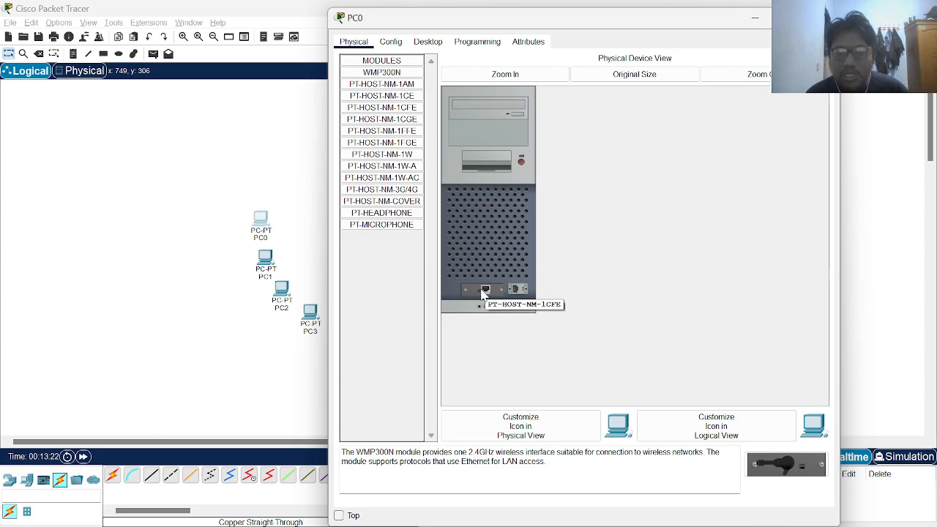
pyautogui.moveTo(484, 293); pyautogui.dragTo(381, 247)
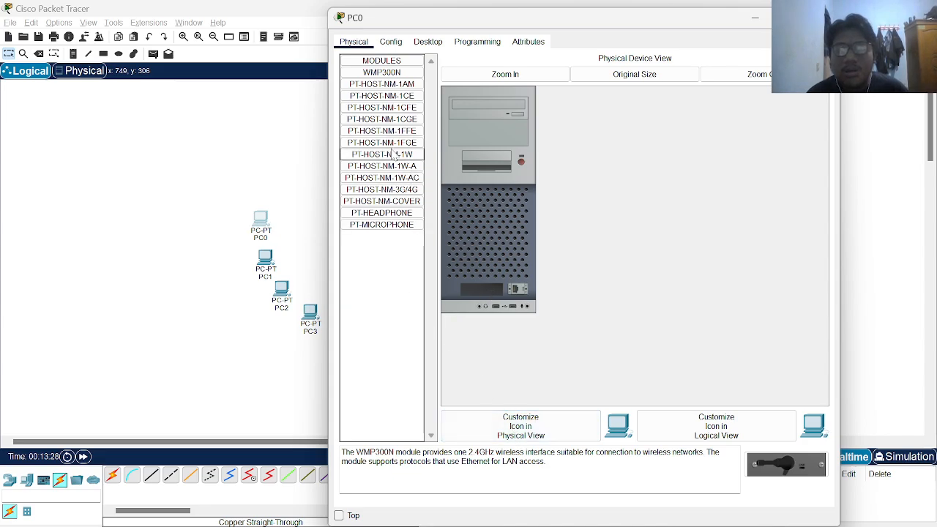
pyautogui.click(392, 155)
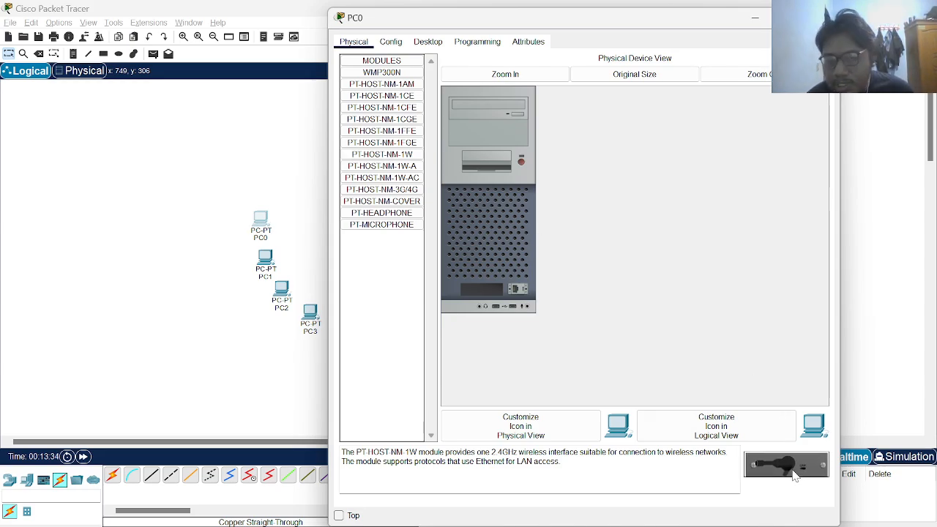
pyautogui.moveTo(796, 477); pyautogui.dragTo(492, 294)
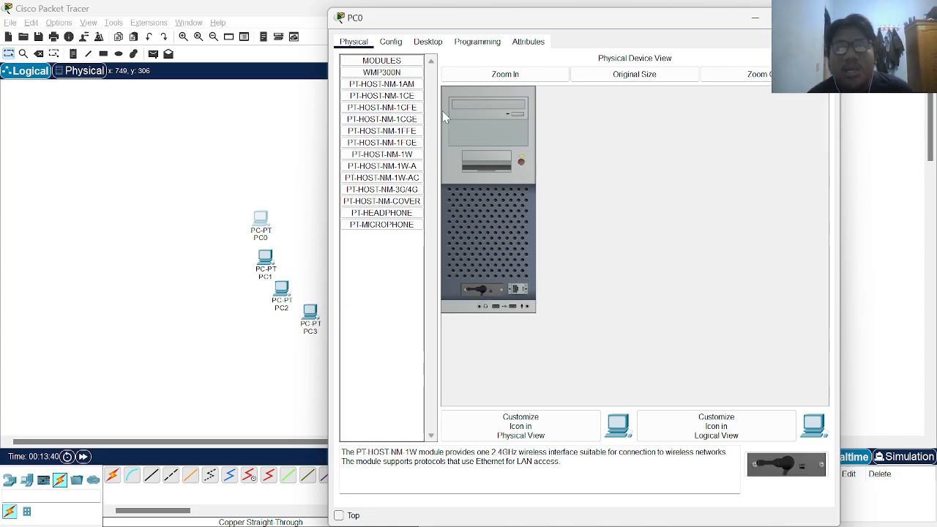
pyautogui.click(398, 44)
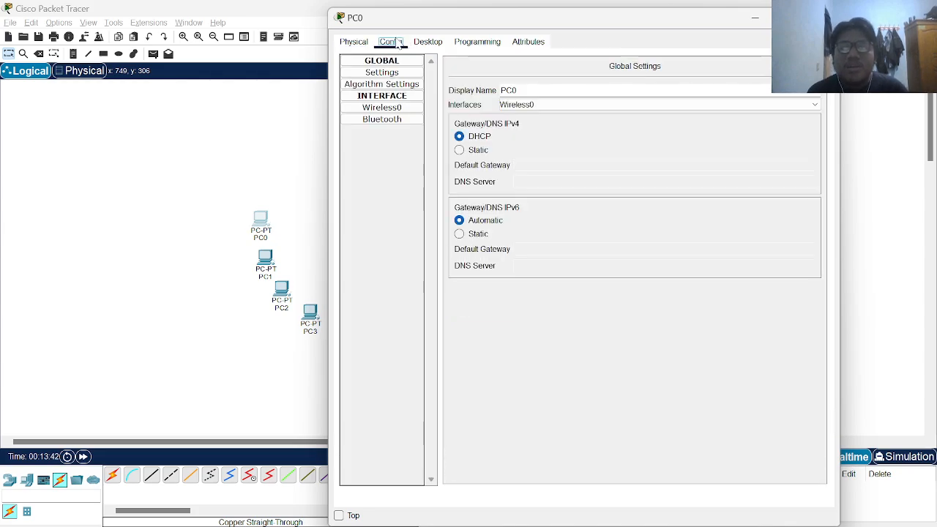
# Set PC0's Wireless0 to the access point's SSID with WPA2-PSK and a passphrase, then close
pyautogui.click(391, 108)
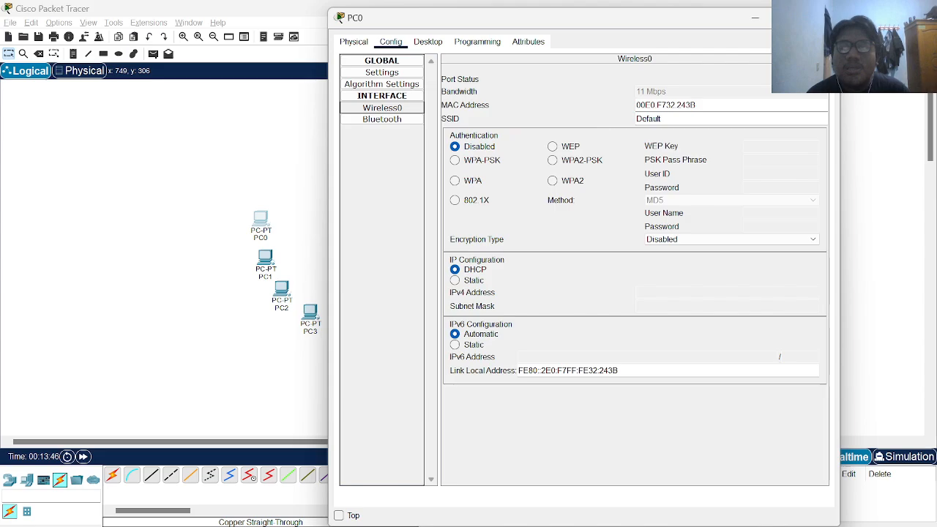
pyautogui.press('BackSpace')
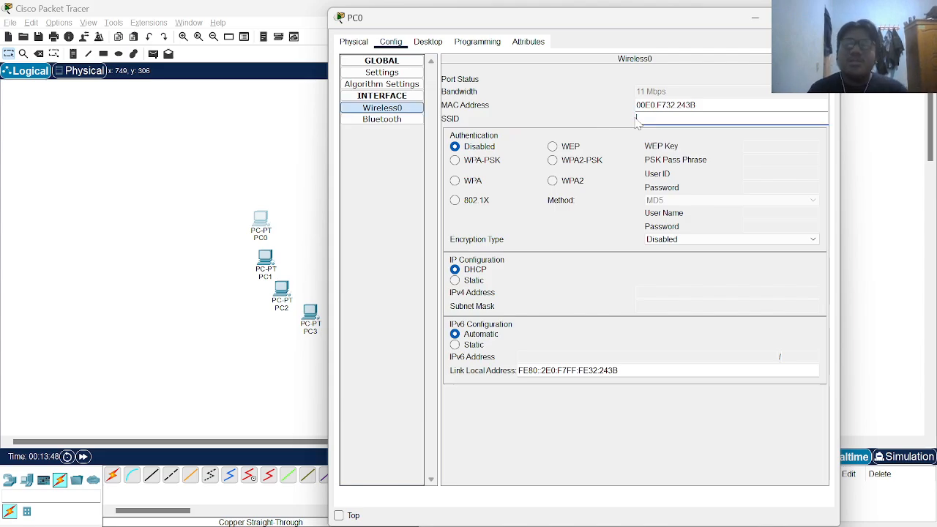
pyautogui.write('sahrul')
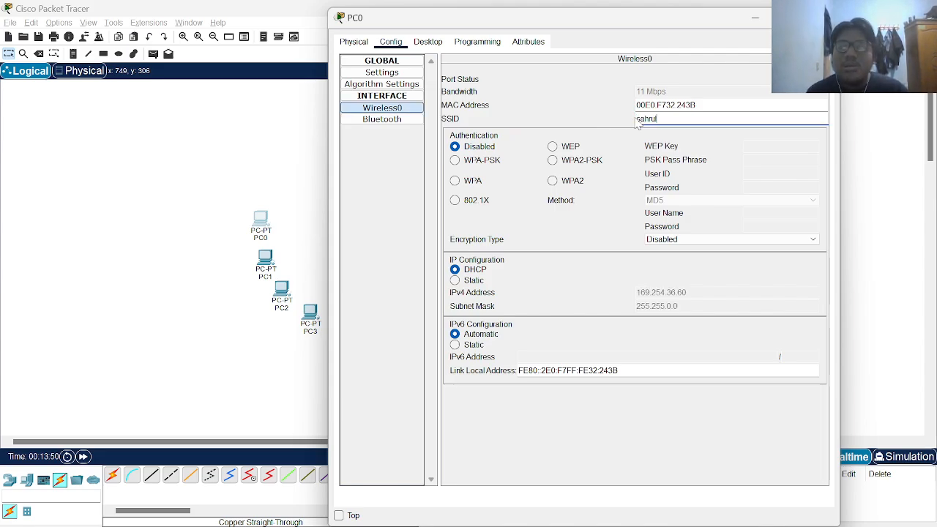
pyautogui.click(553, 160)
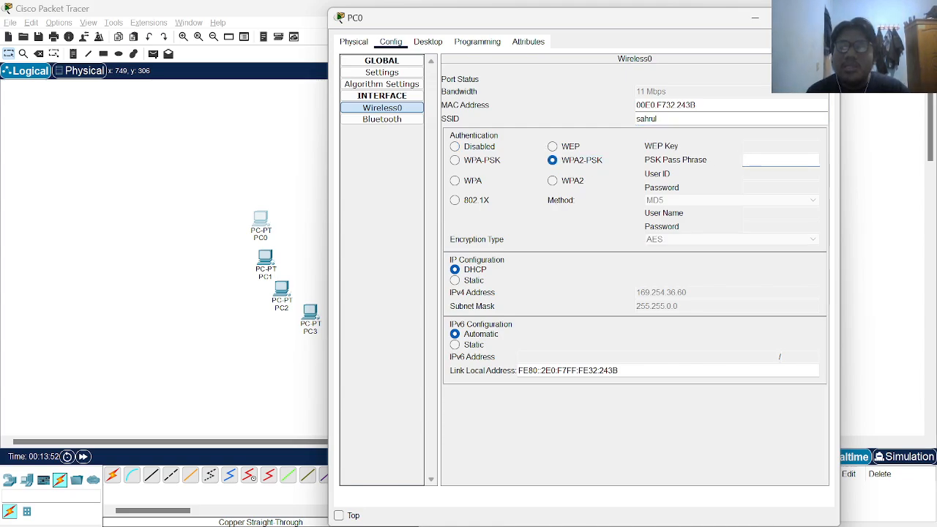
pyautogui.write('sahrul1')
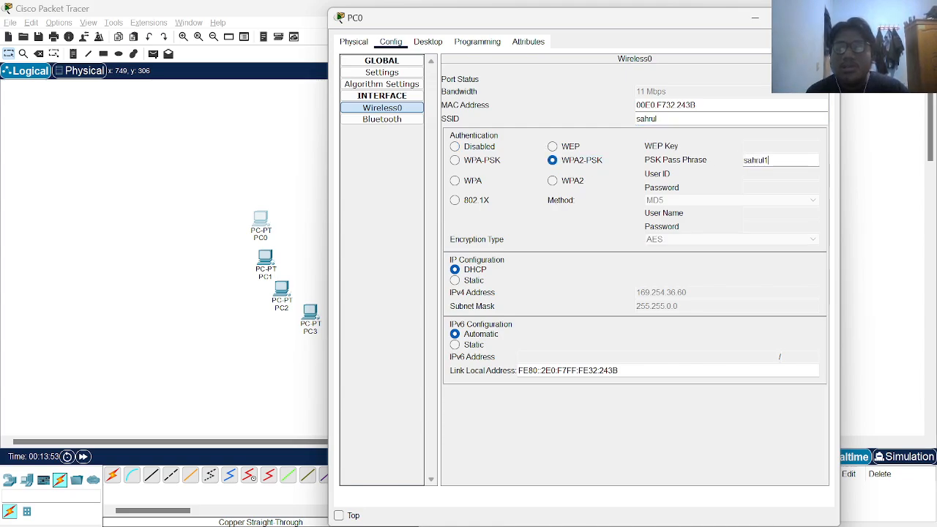
pyautogui.write('23')
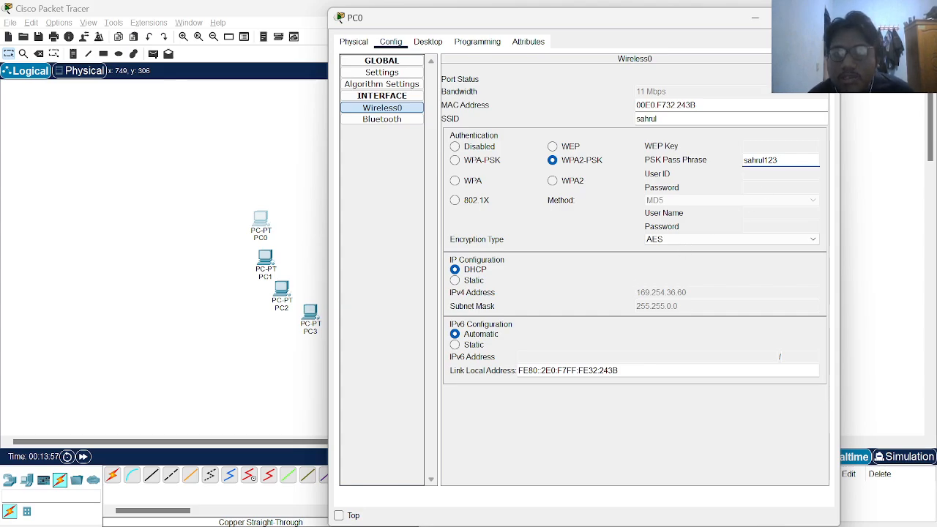
pyautogui.click(826, 17)
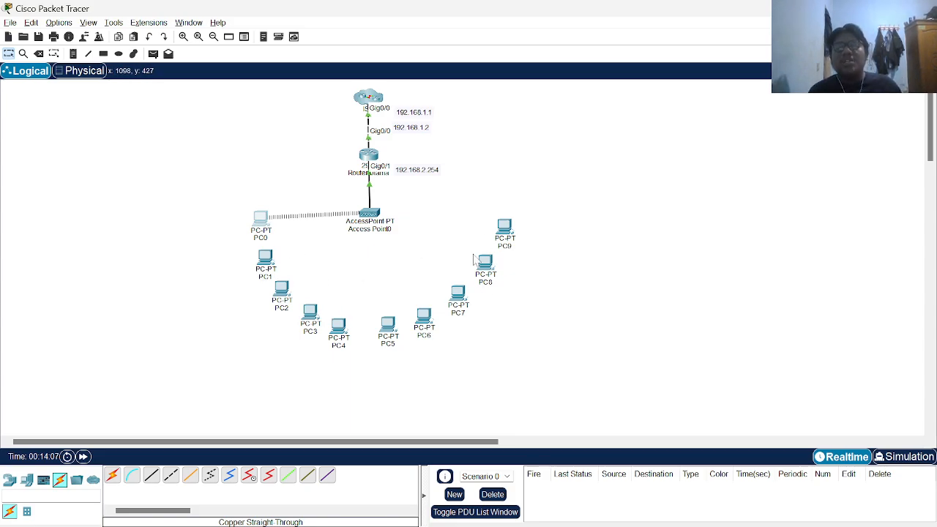
# Replace PC1's wired network card with a WMP300N wireless module
pyautogui.click(271, 256)
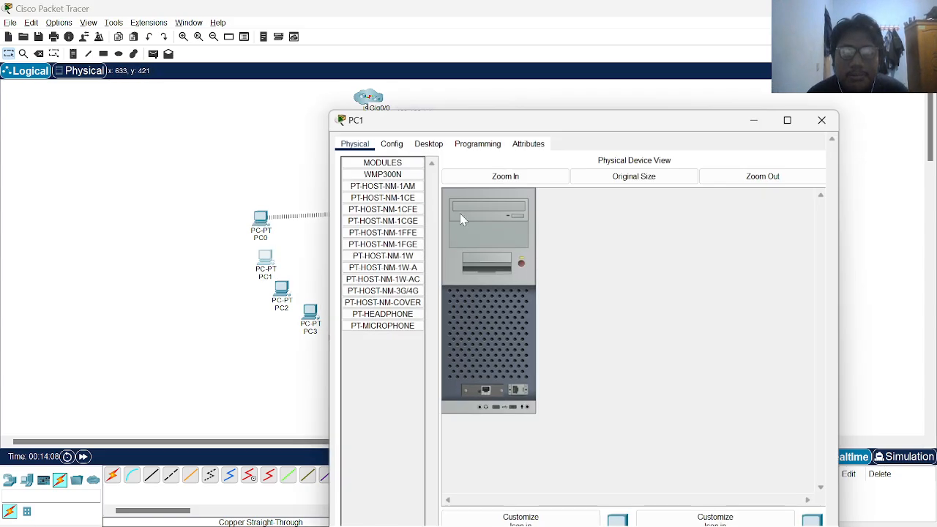
pyautogui.moveTo(546, 123); pyautogui.dragTo(551, 80)
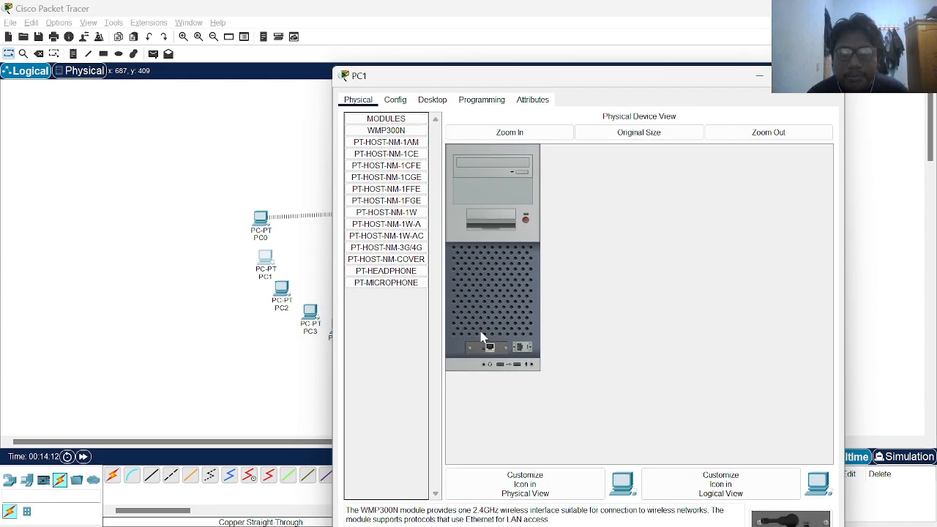
pyautogui.moveTo(482, 351); pyautogui.dragTo(396, 312)
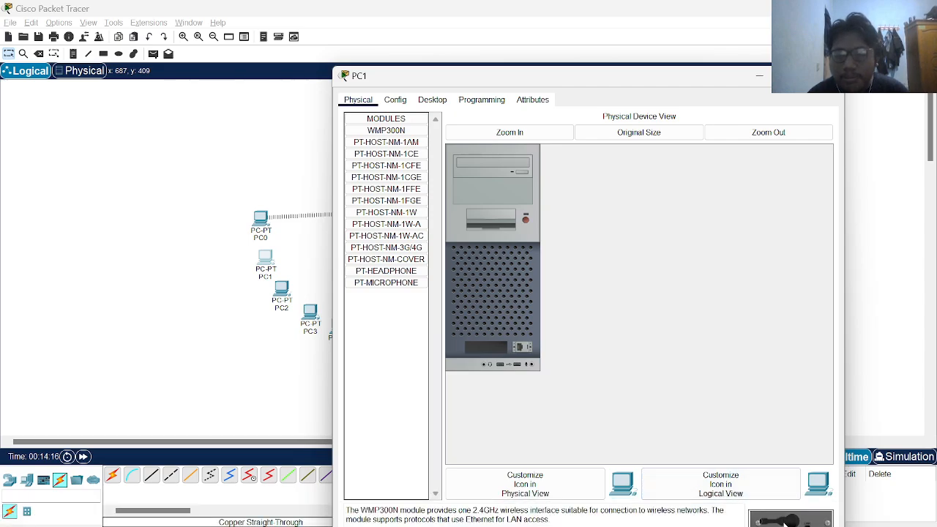
pyautogui.moveTo(789, 520); pyautogui.dragTo(491, 349)
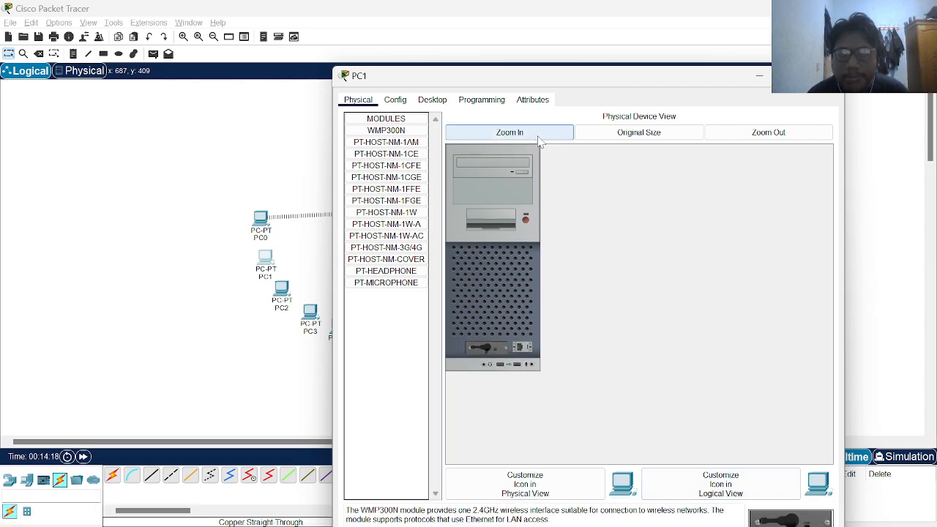
# Set PC1's Wireless0 to the access point's SSID with WPA2-PSK and a passphrase, then close
pyautogui.click(395, 100)
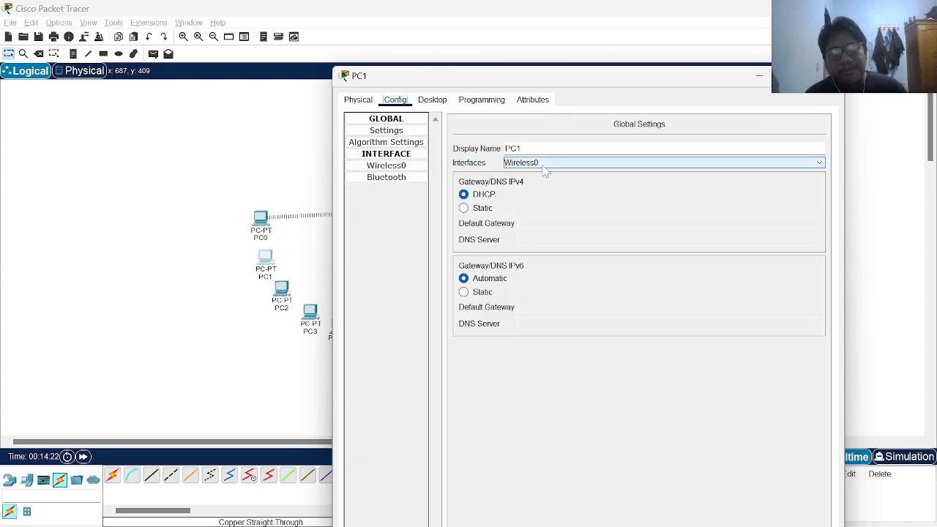
pyautogui.click(394, 167)
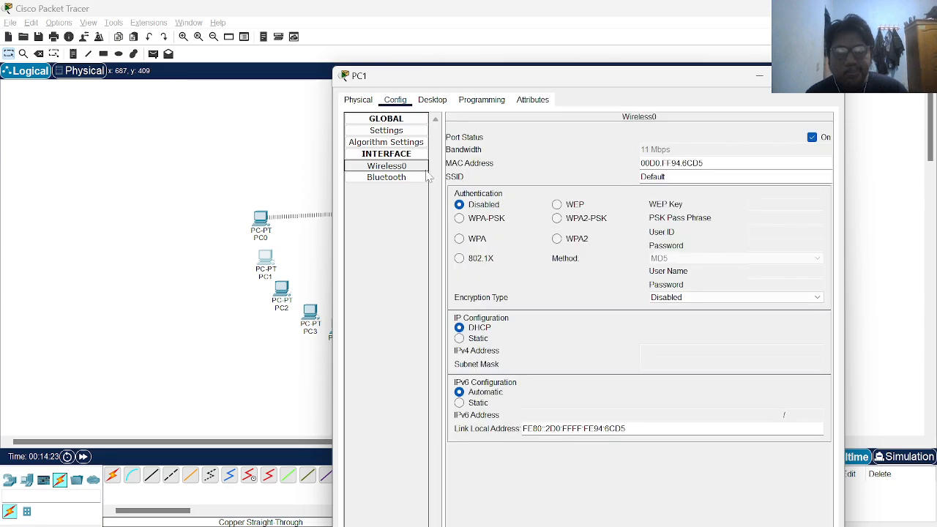
pyautogui.doubleClick(654, 177)
pyautogui.press('BackSpace')
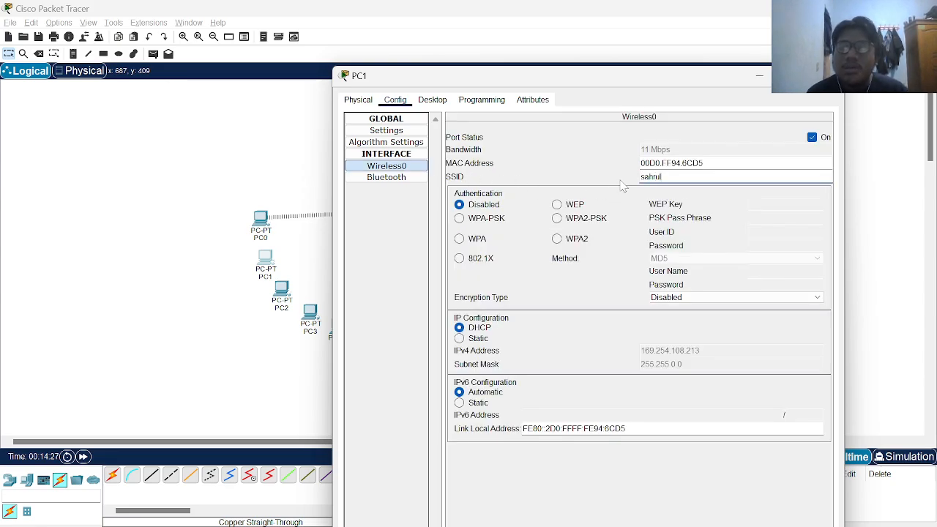
pyautogui.write('sahrul')
pyautogui.press('Tab')
pyautogui.click(556, 219)
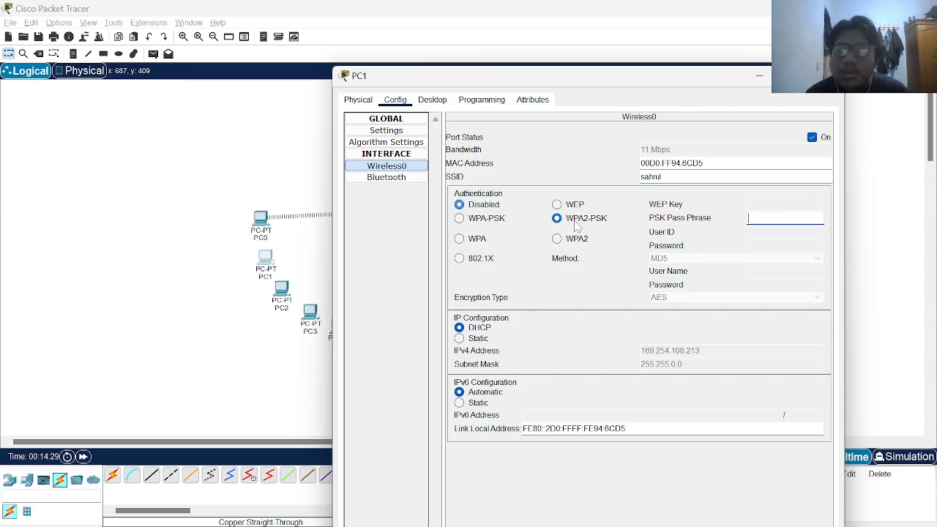
pyautogui.write('sahrul1')
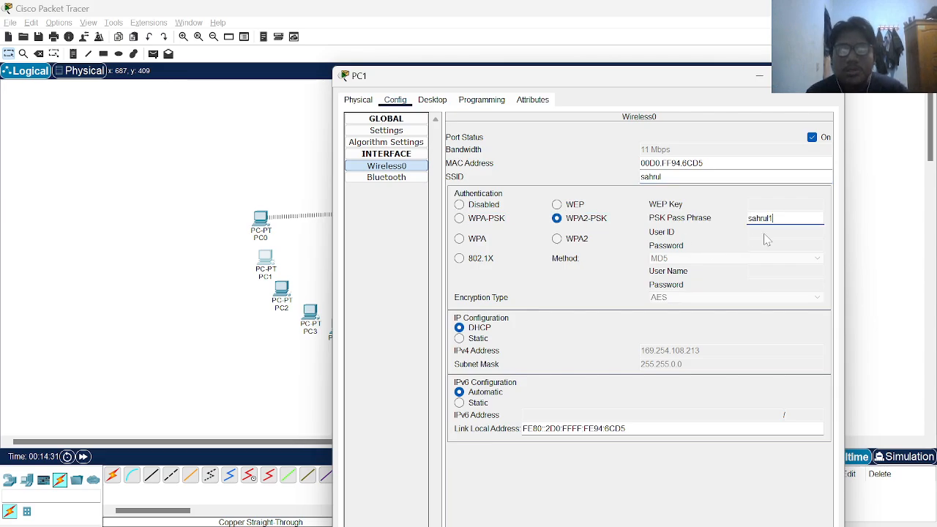
pyautogui.write('23')
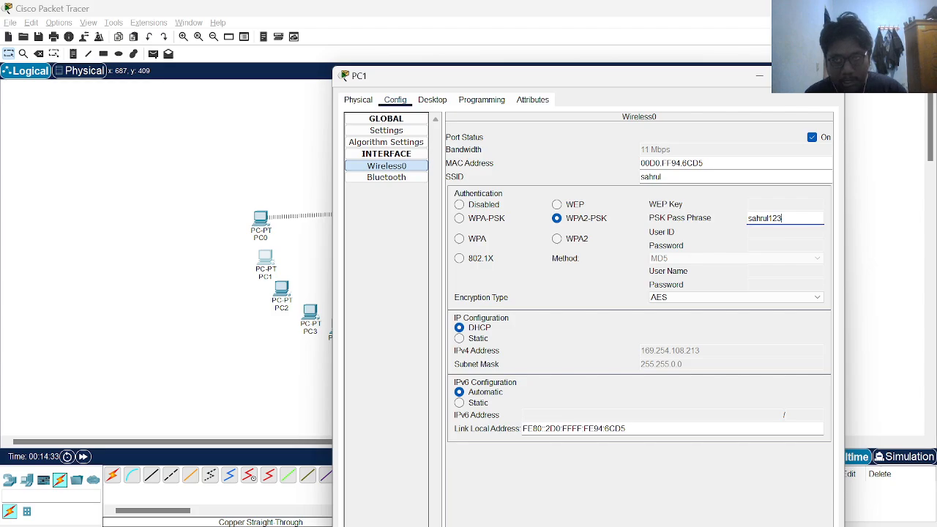
pyautogui.click(52, 74)
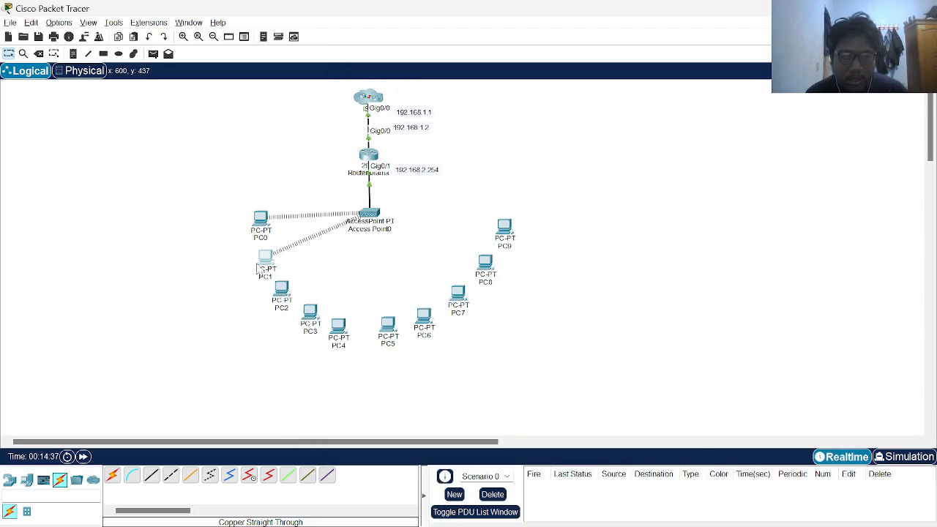
# Power off PC2, remove its wired network card and install a WMP300N wireless module
pyautogui.moveTo(266, 266)
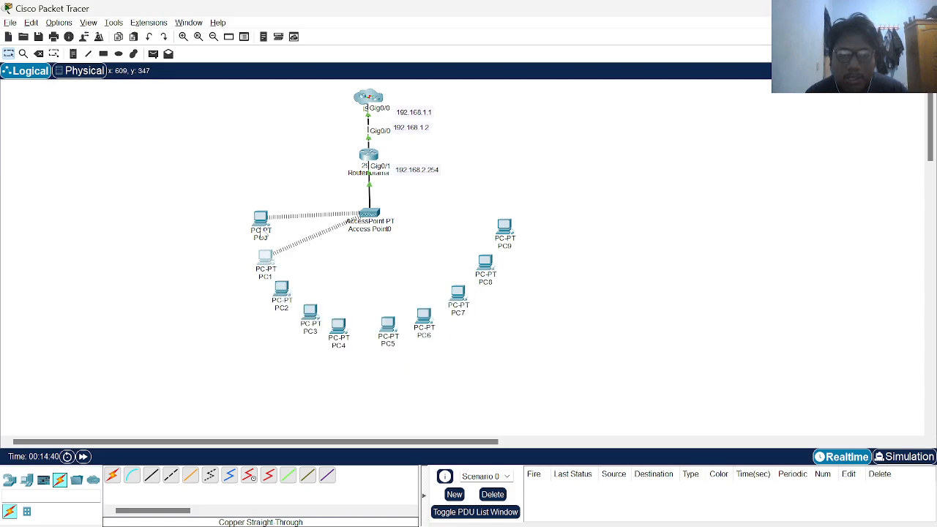
pyautogui.moveTo(261, 229)
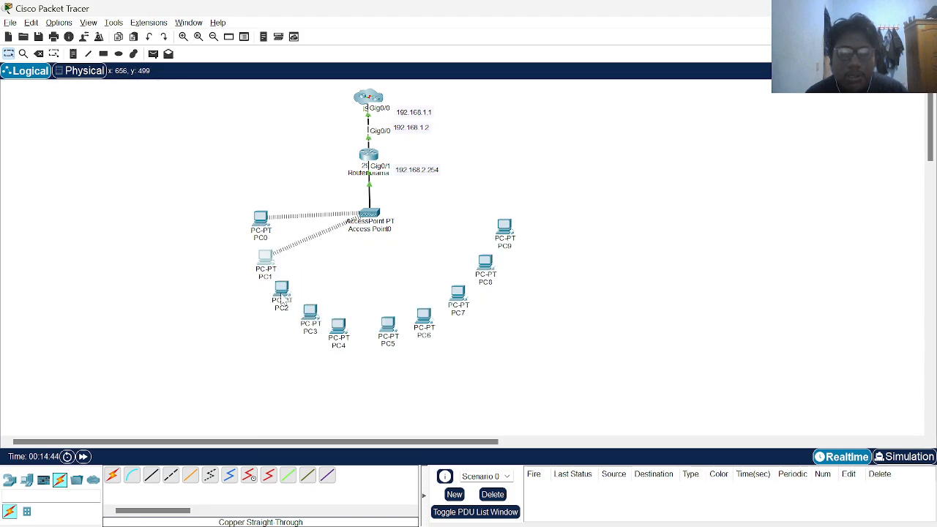
pyautogui.click(282, 295)
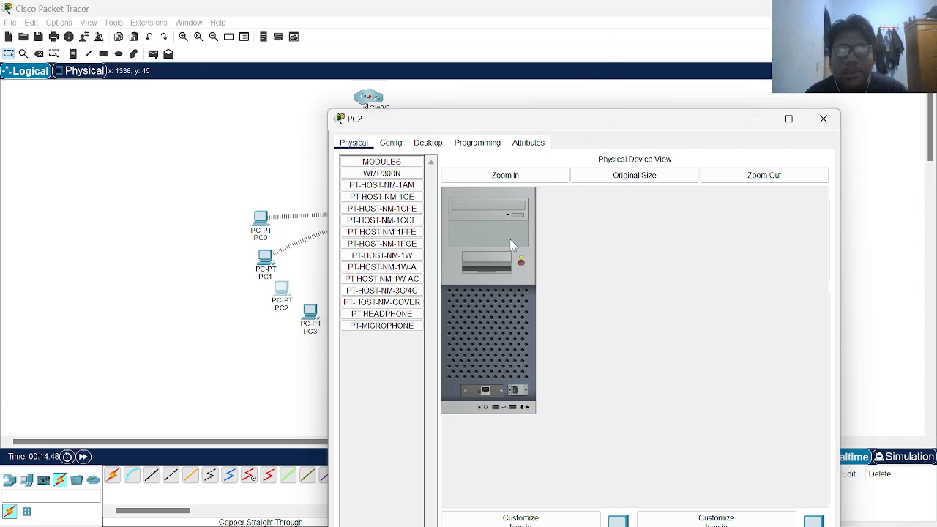
pyautogui.click(521, 262)
pyautogui.moveTo(484, 392); pyautogui.dragTo(389, 351)
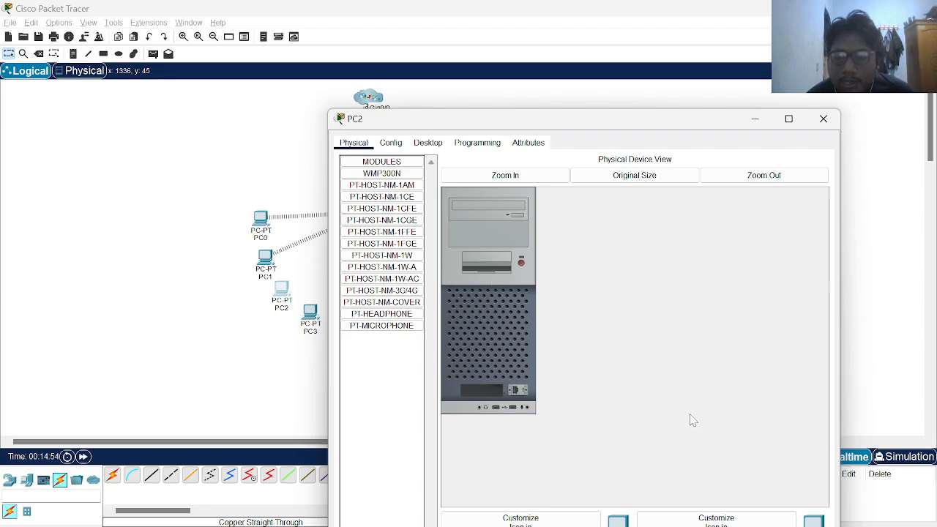
pyautogui.moveTo(700, 132); pyautogui.dragTo(692, 2)
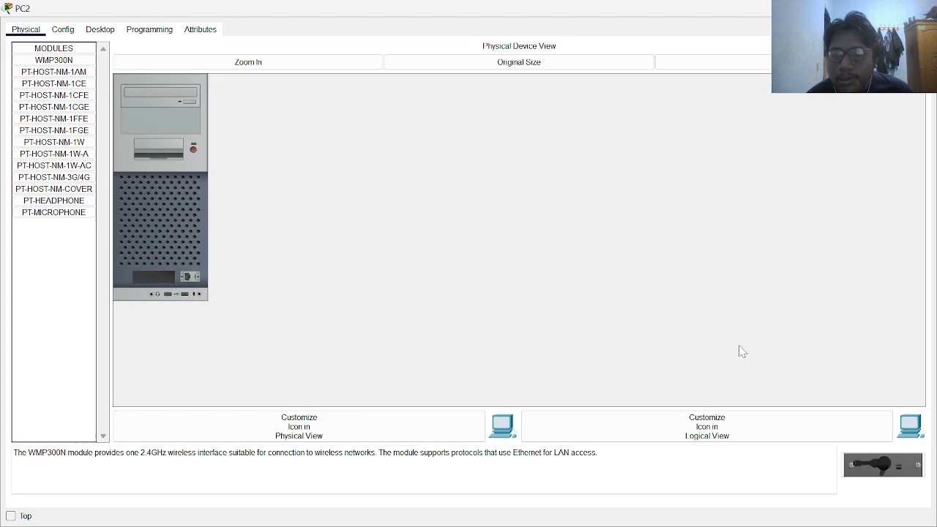
pyautogui.moveTo(862, 471); pyautogui.dragTo(163, 281)
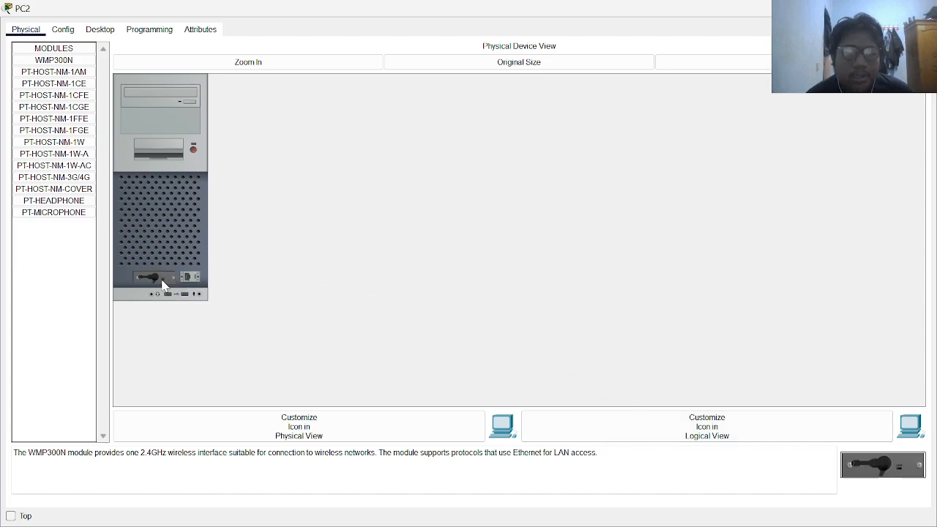
# Power PC2 back on and bring up its Wireless0 interface settings
pyautogui.click(68, 29)
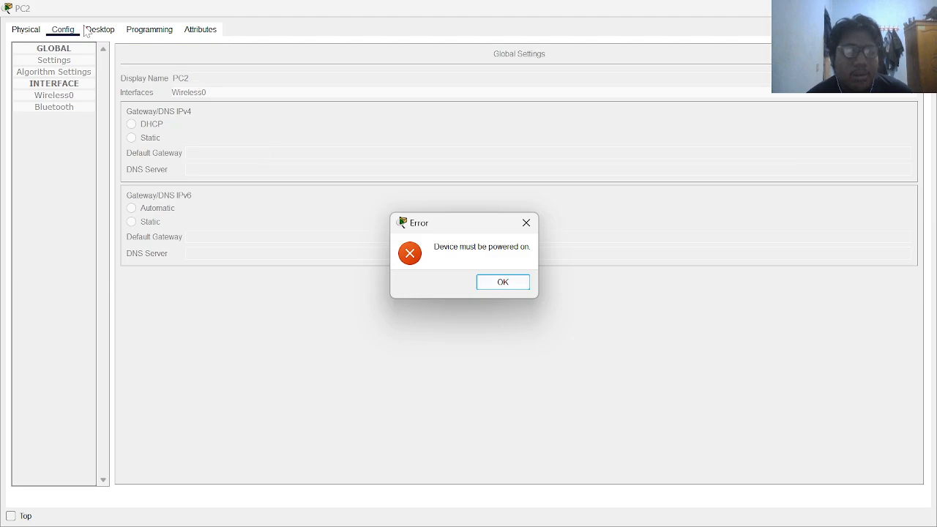
pyautogui.click(526, 222)
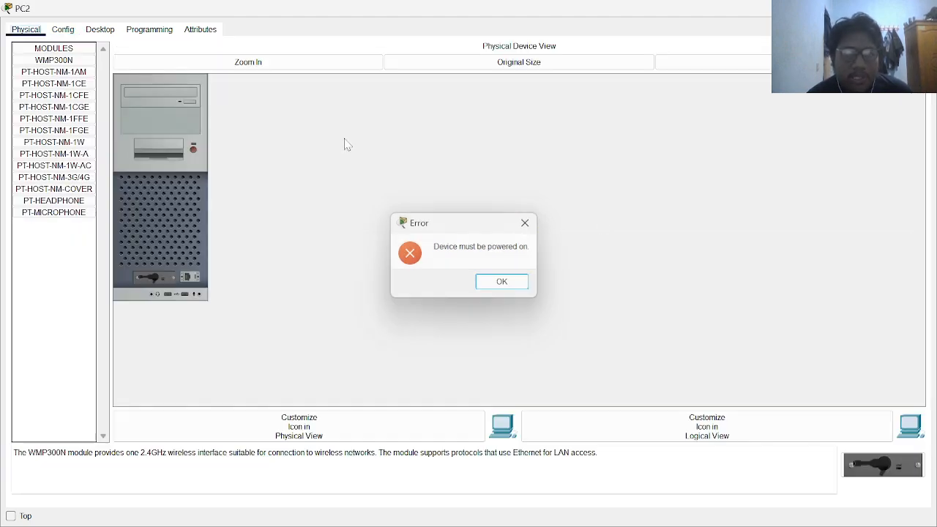
pyautogui.click(193, 151)
pyautogui.click(63, 30)
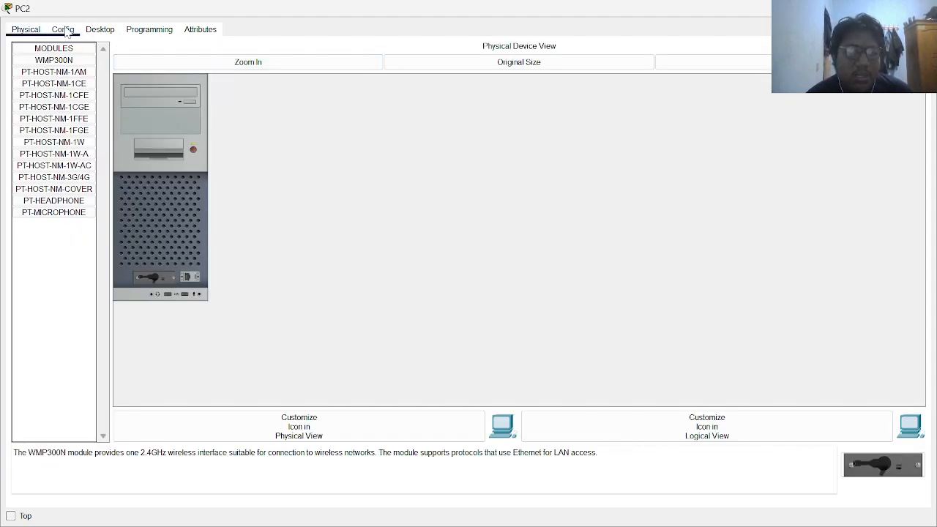
pyautogui.click(54, 95)
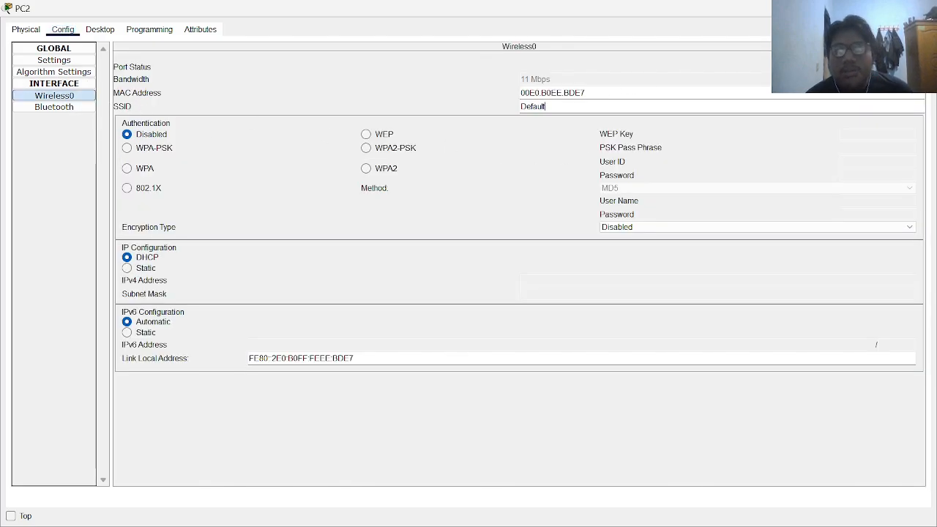
# Set PC2's Wireless0 SSID to 'sah' with WPA2-PSK and the network passphrase, then check its link
pyautogui.moveTo(548, 106); pyautogui.dragTo(481, 119)
pyautogui.press('BackSpace')
pyautogui.write('sahrul')
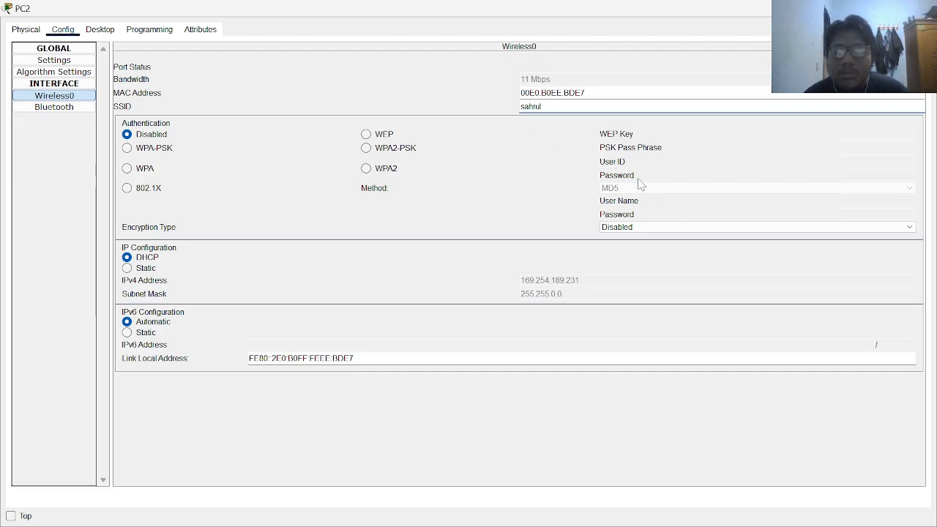
pyautogui.click(366, 148)
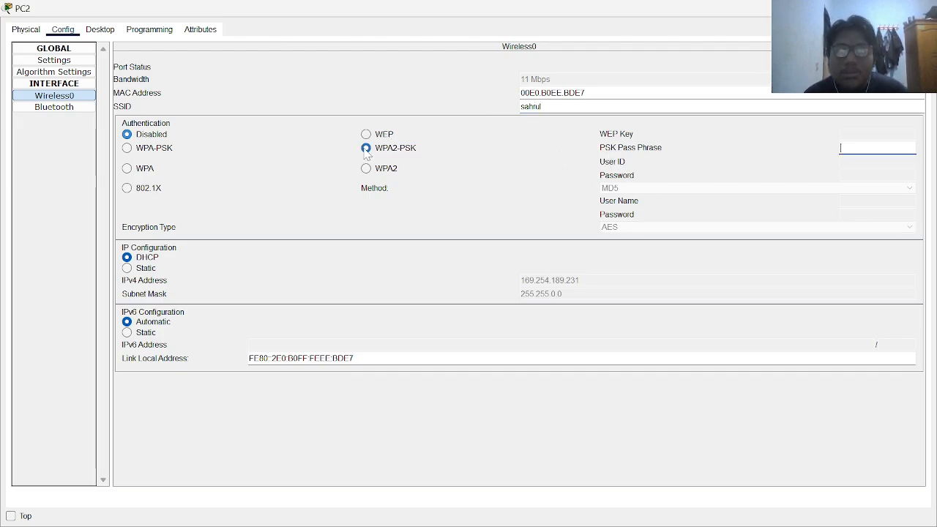
pyautogui.write('sahrul')
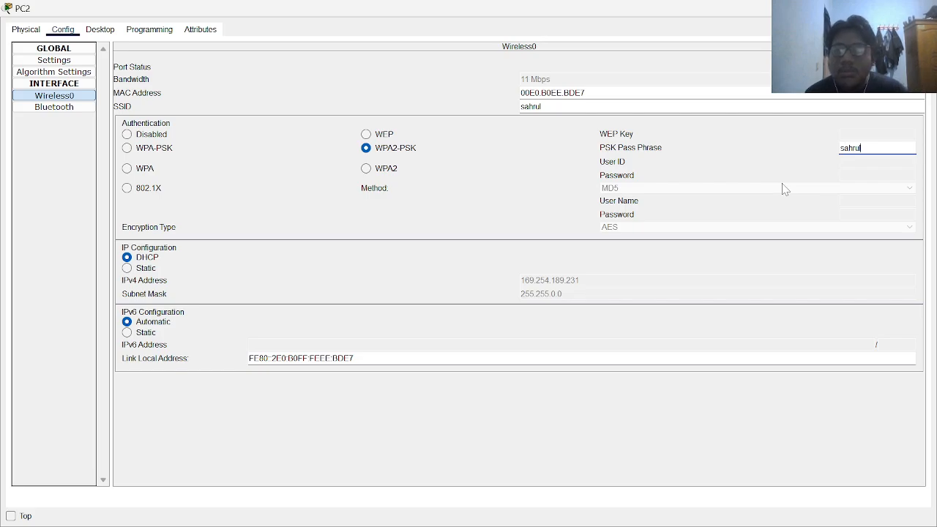
pyautogui.write('123')
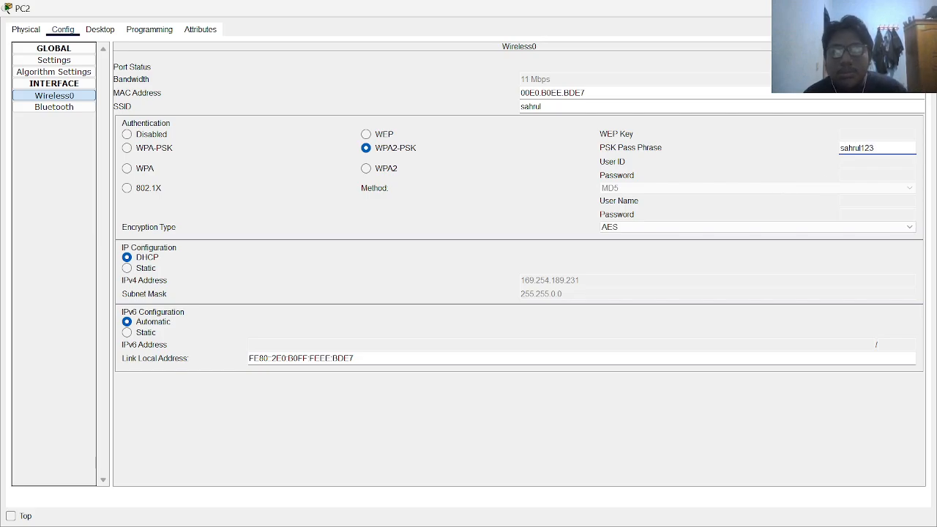
pyautogui.click(927, 8)
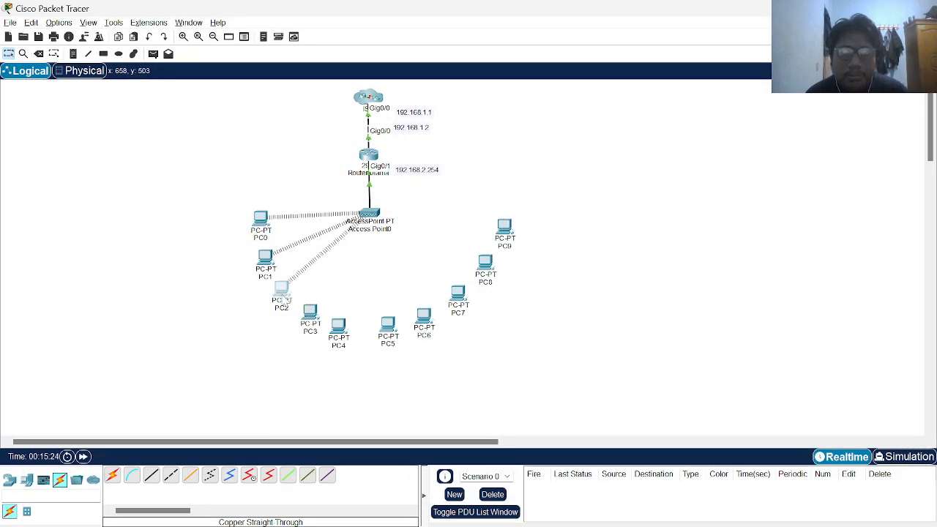
pyautogui.moveTo(285, 299)
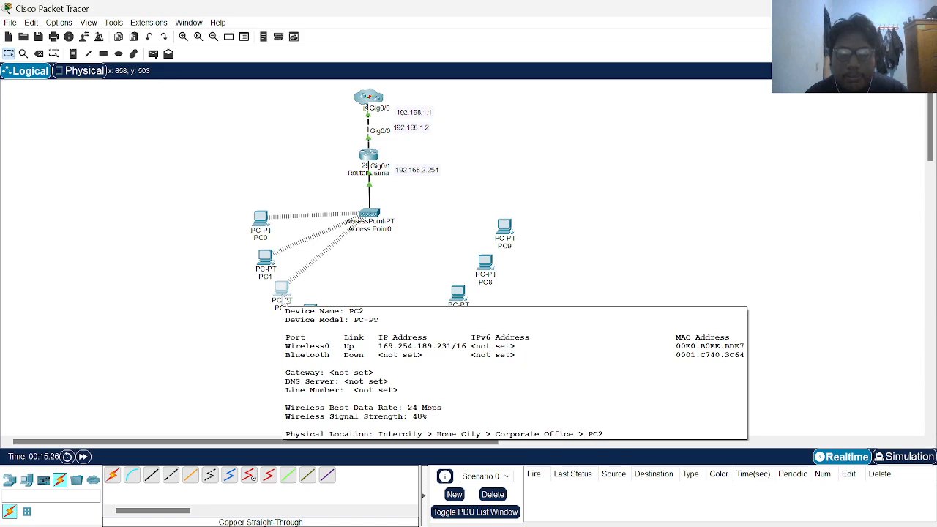
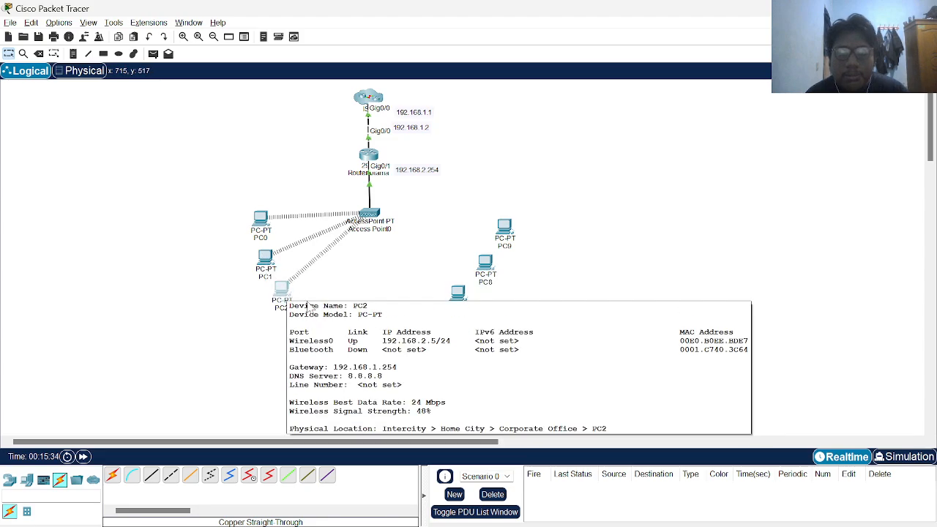
# Power off PC3, replace its wired network card with a WMP300N wireless module, and power it on
pyautogui.click(312, 314)
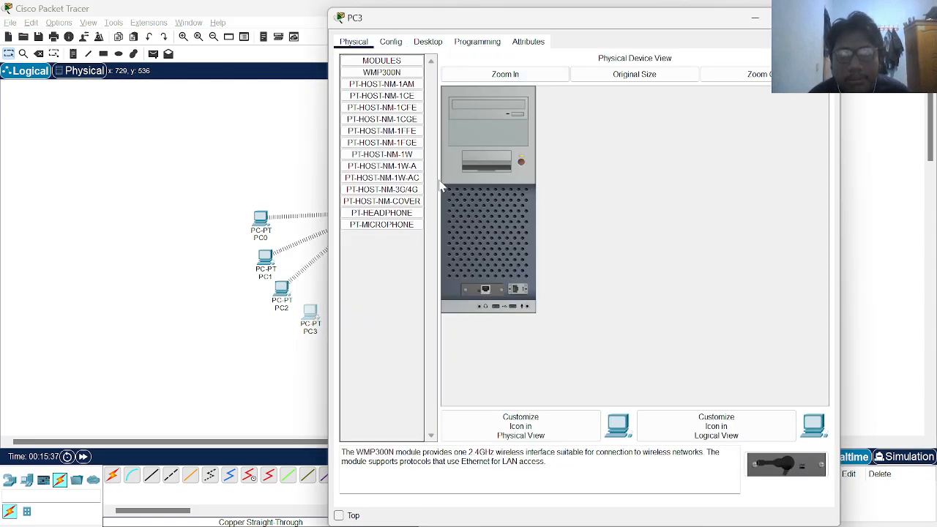
pyautogui.click(522, 162)
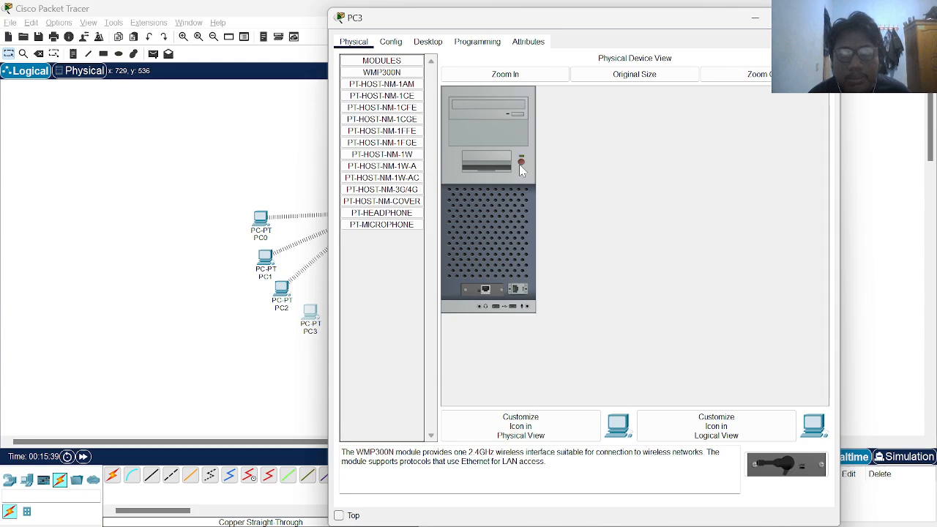
pyautogui.moveTo(486, 290); pyautogui.dragTo(389, 251)
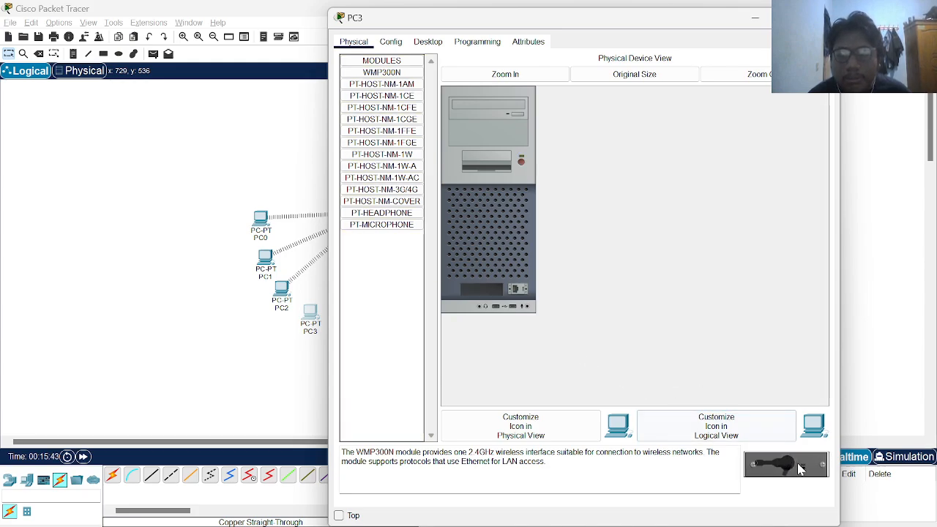
pyautogui.moveTo(785, 464); pyautogui.dragTo(487, 293)
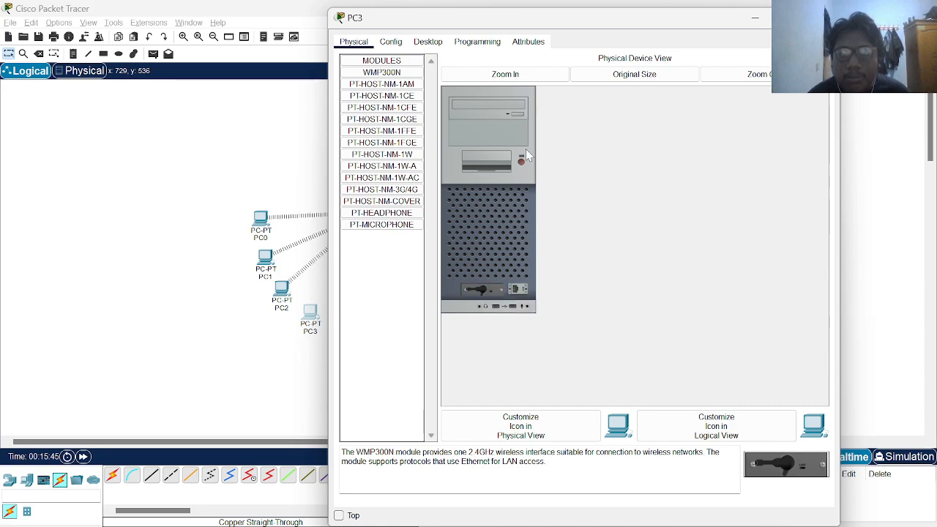
pyautogui.click(521, 162)
# Set PC3's Wireless0 to the network SSID with WPA2-PSK and the network passphrase
pyautogui.click(391, 42)
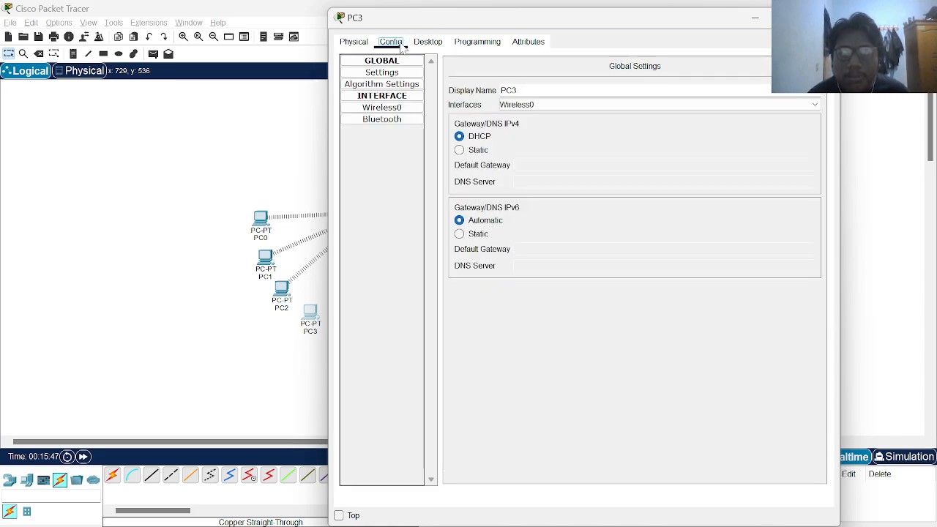
pyautogui.click(390, 109)
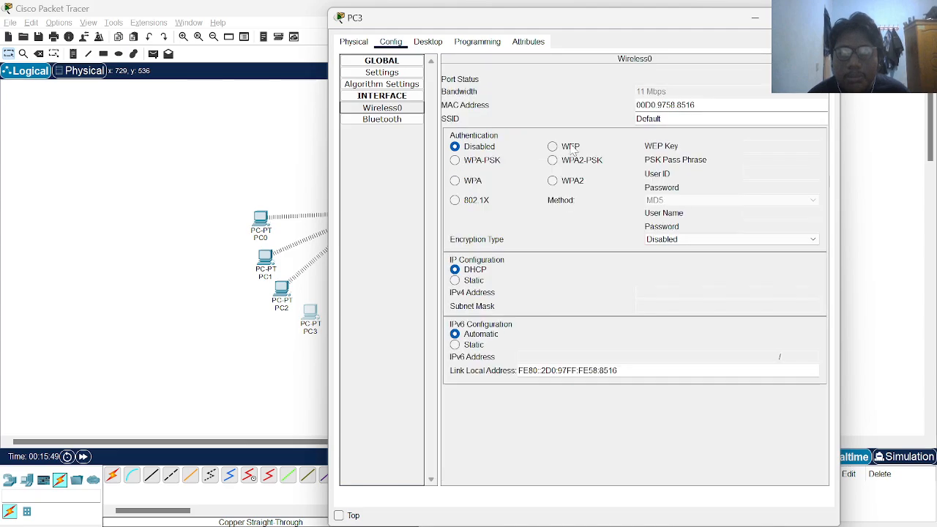
pyautogui.moveTo(662, 118); pyautogui.dragTo(597, 128)
pyautogui.press('BackSpace')
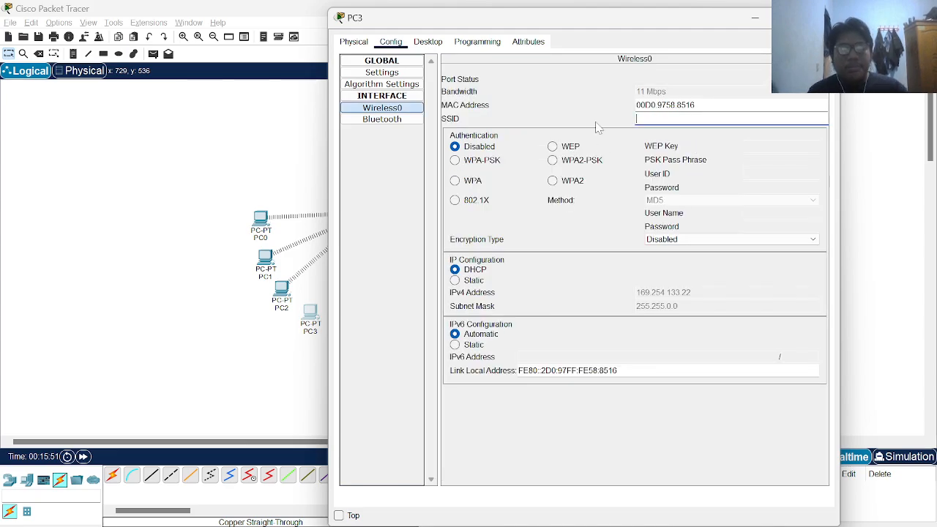
pyautogui.click(553, 161)
pyautogui.write('sahr')
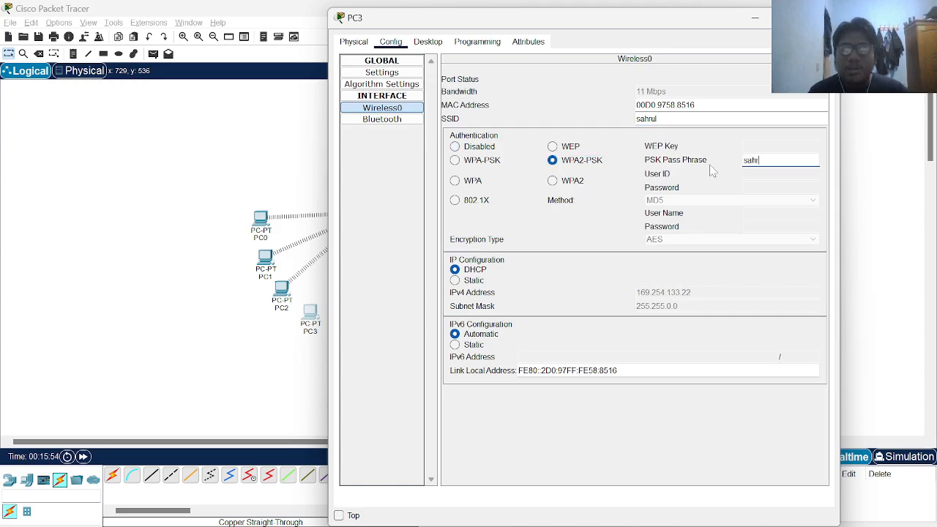
pyautogui.write('ul123')
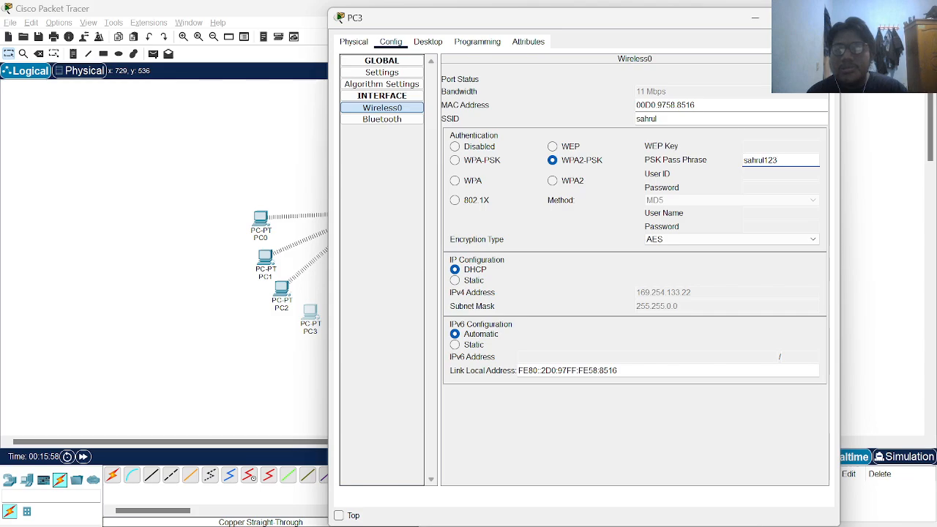
pyautogui.click(827, 17)
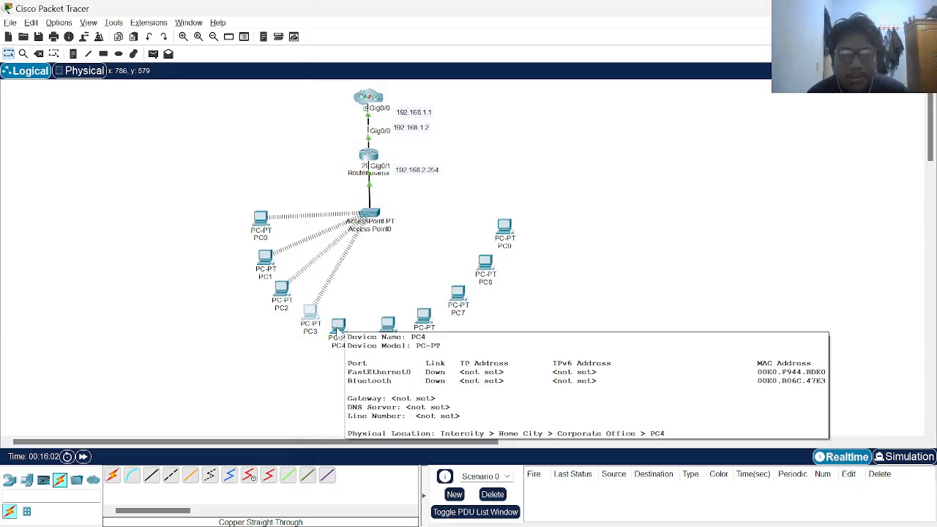
# Replace PC4's wired network module with a WMP300N wireless module
pyautogui.click(338, 326)
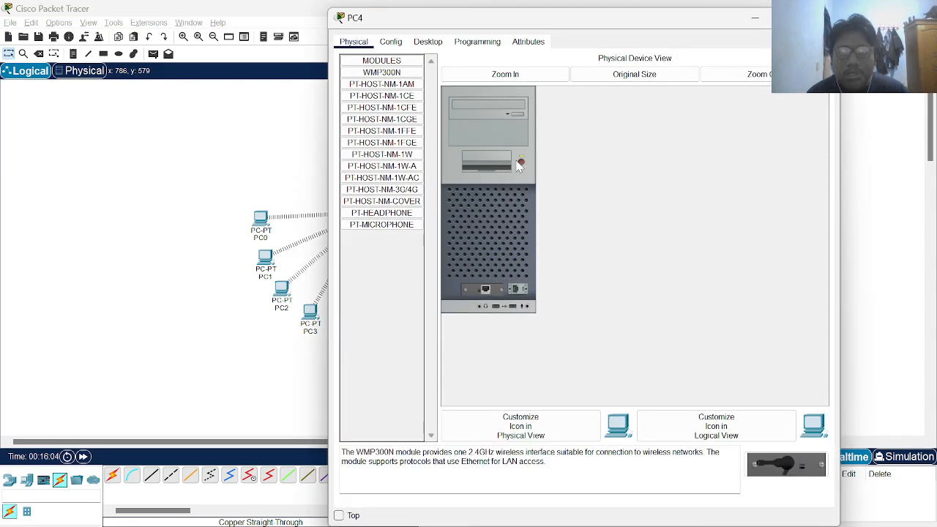
pyautogui.moveTo(495, 293); pyautogui.dragTo(387, 250)
pyautogui.moveTo(785, 464); pyautogui.dragTo(495, 293)
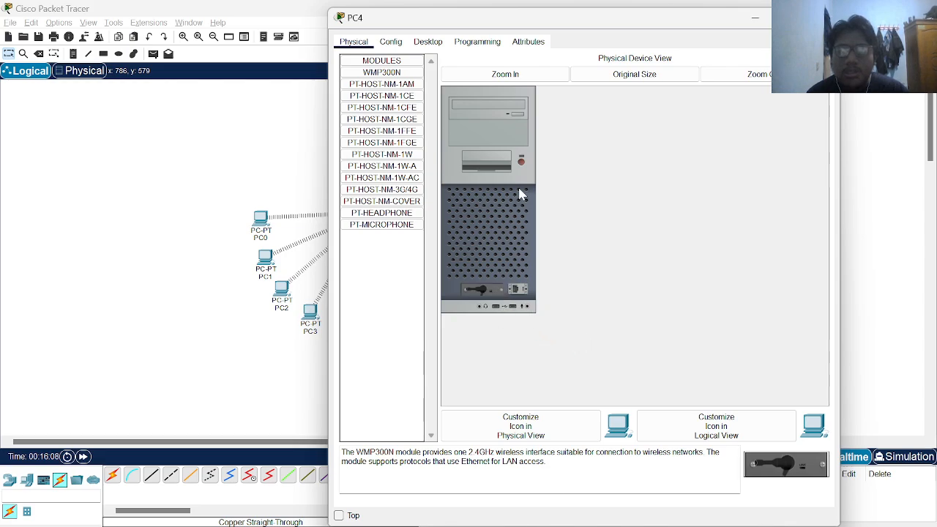
# Set PC4's Wireless0 SSID, choose WPA2-PSK, and enter the network passphrase
pyautogui.click(391, 42)
pyautogui.click(388, 98)
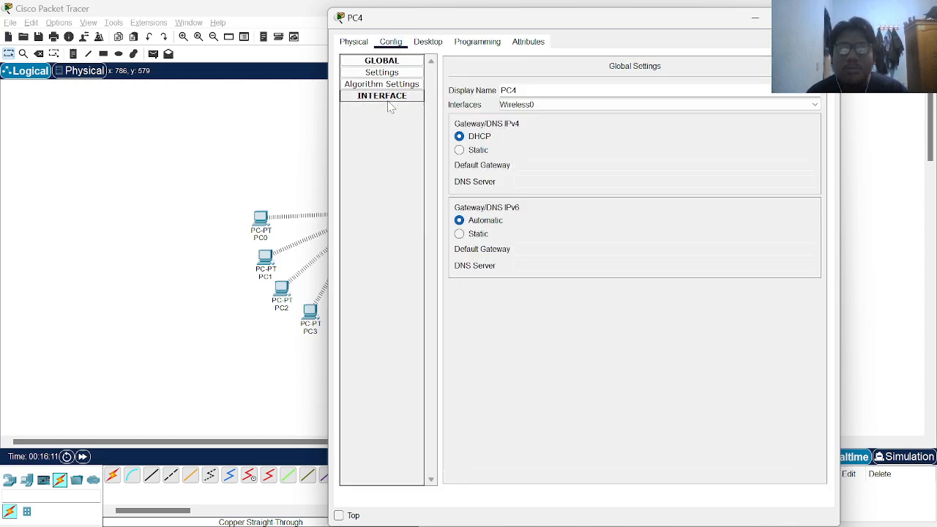
pyautogui.click(390, 98)
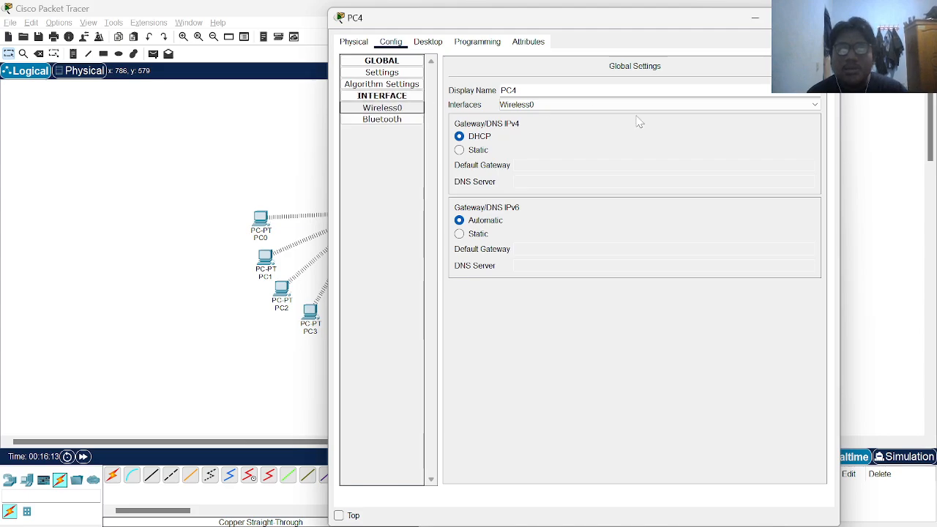
pyautogui.click(385, 108)
pyautogui.doubleClick(636, 123)
pyautogui.write('sahrul')
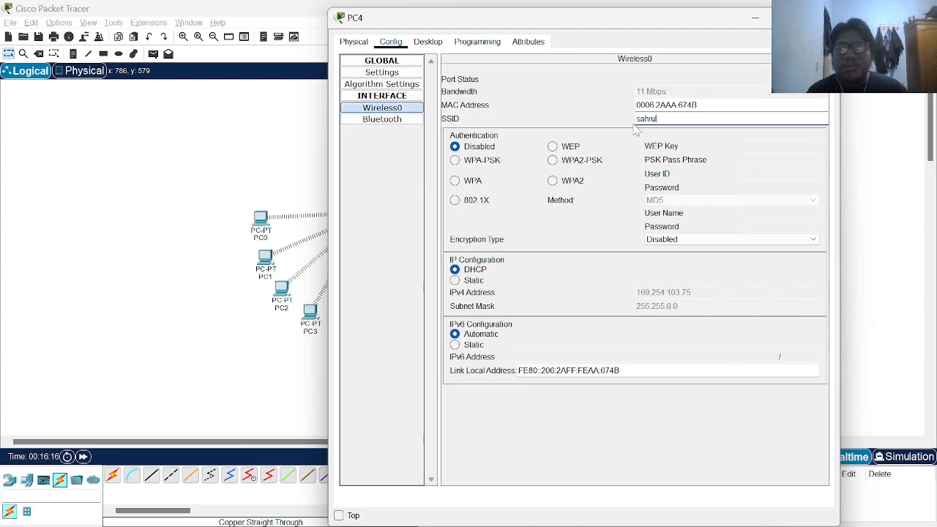
pyautogui.click(575, 161)
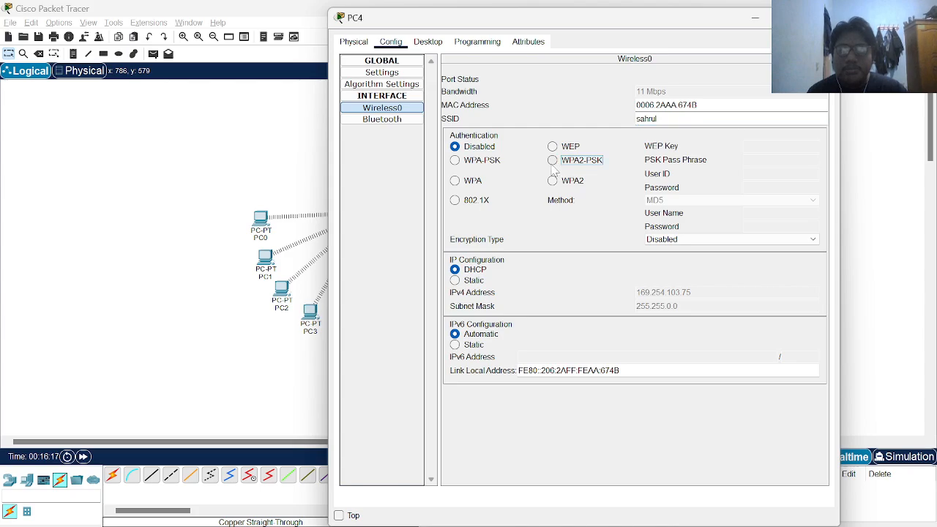
pyautogui.write('sahrul')
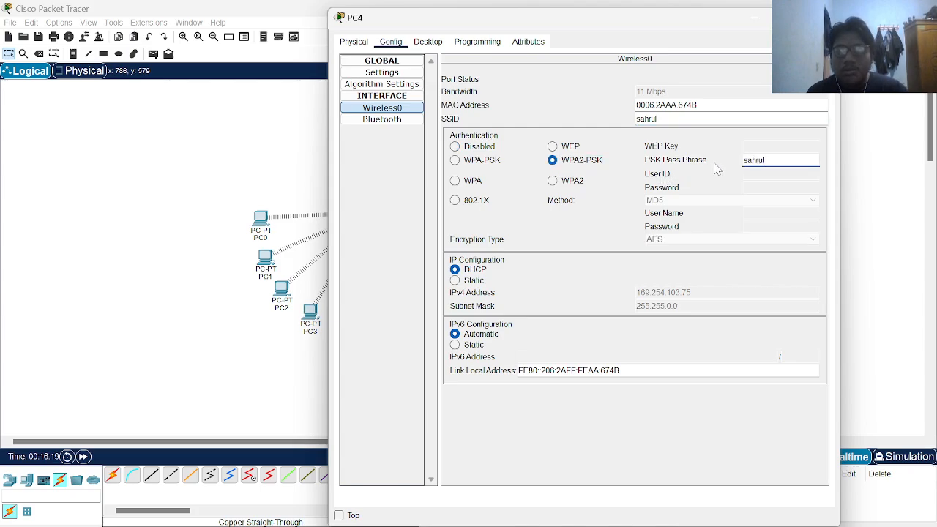
pyautogui.write('123')
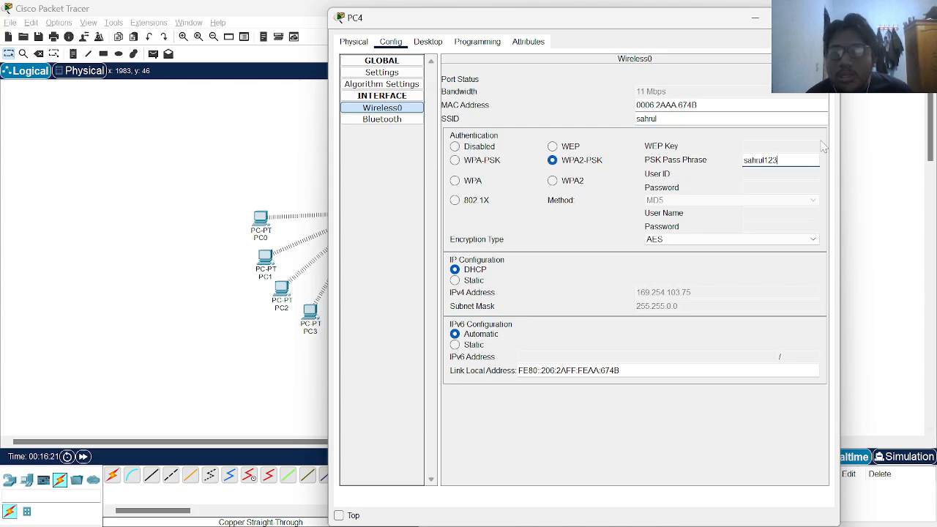
# Close PC4, then power off PC5 and swap its network card for a WMP300N module
pyautogui.click(828, 17)
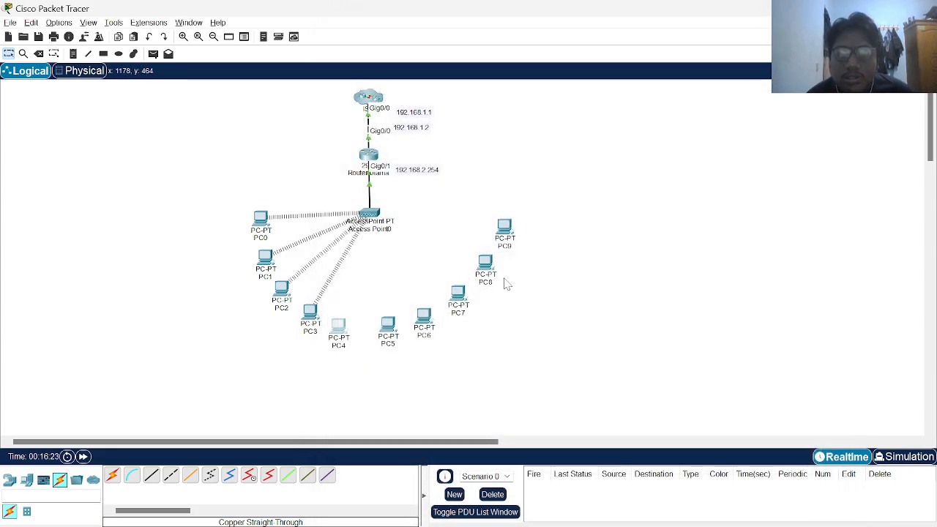
pyautogui.click(386, 328)
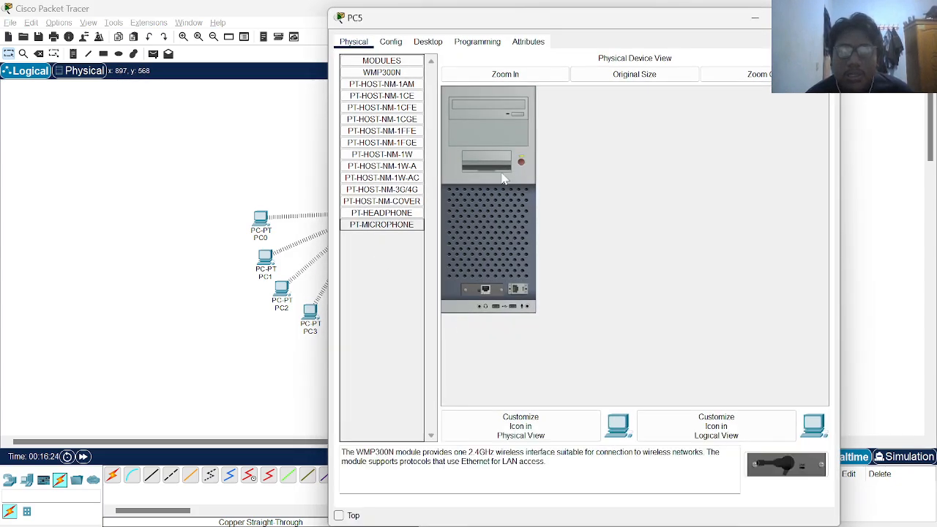
pyautogui.click(521, 164)
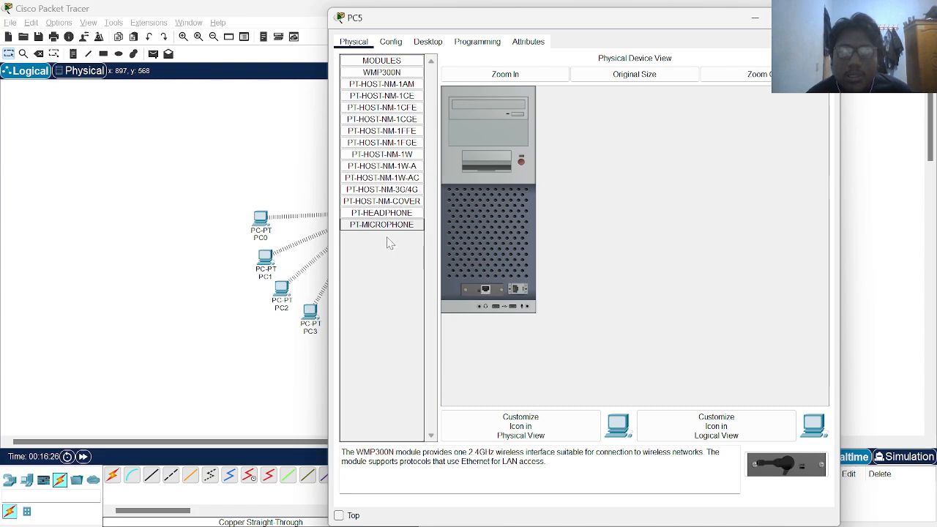
pyautogui.moveTo(487, 300); pyautogui.dragTo(375, 246)
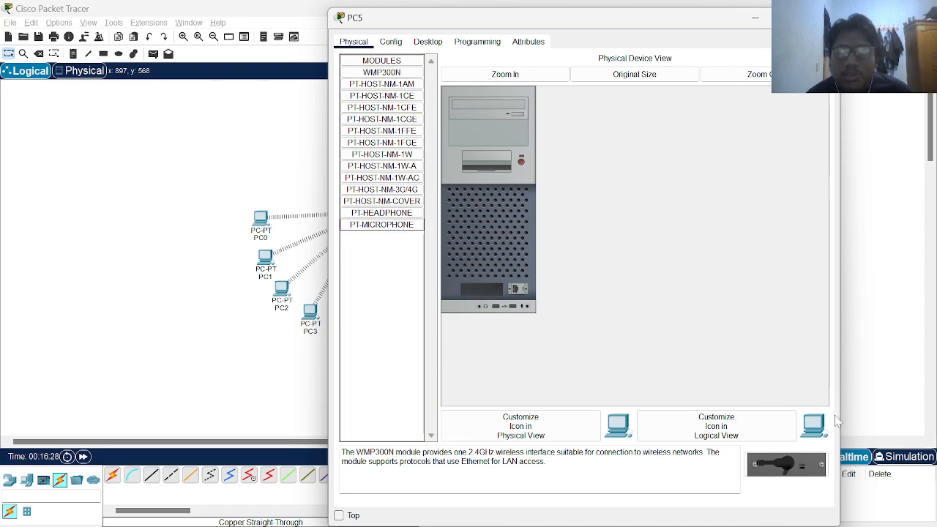
pyautogui.moveTo(798, 459); pyautogui.dragTo(489, 290)
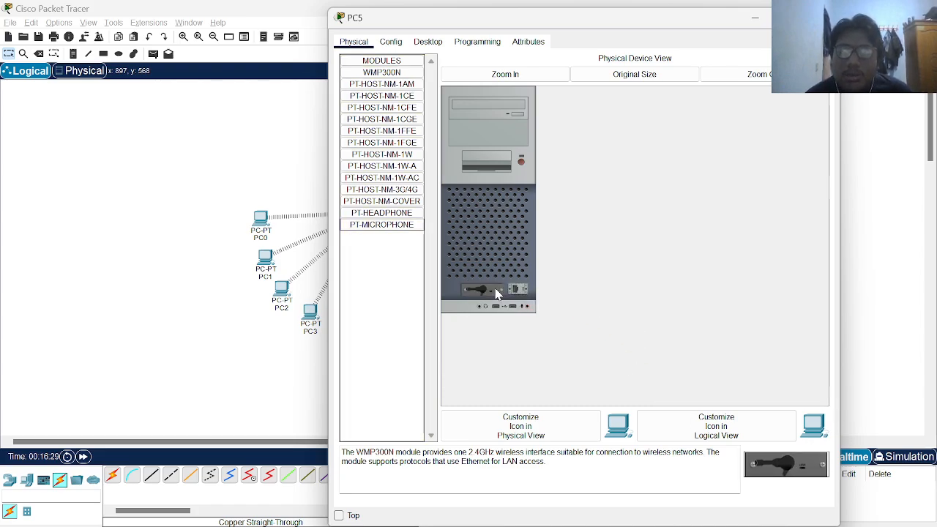
pyautogui.click(520, 162)
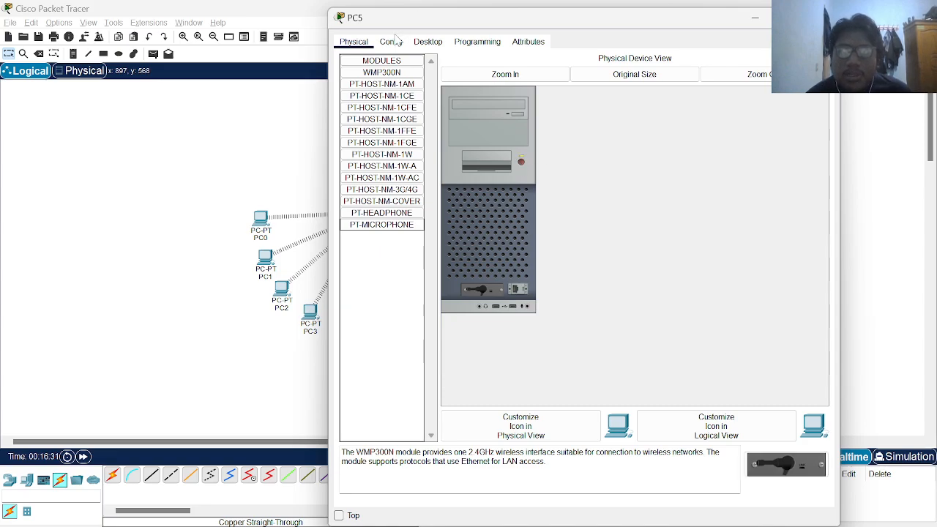
# Set PC5's Wireless0 SSID to 'sahrul' with WPA2-PSK and the network passphrase
pyautogui.click(391, 42)
pyautogui.click(389, 109)
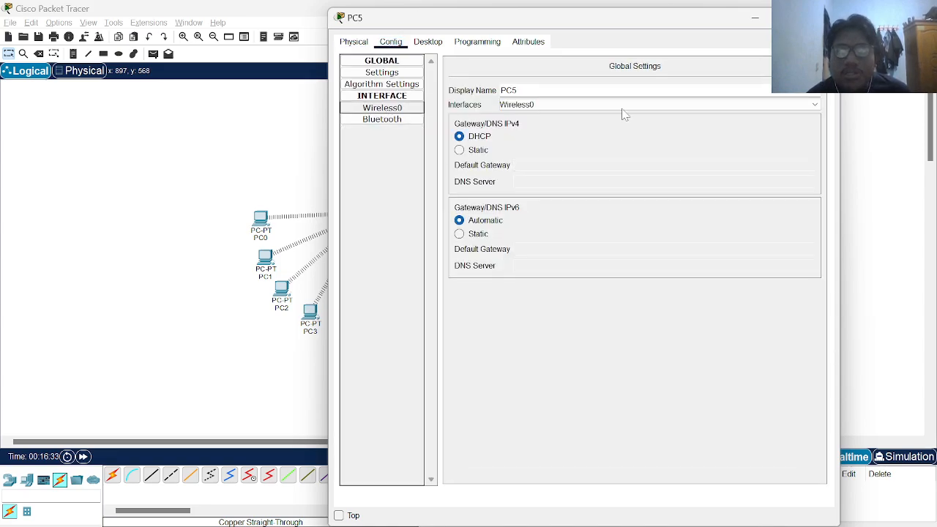
pyautogui.write('sa')
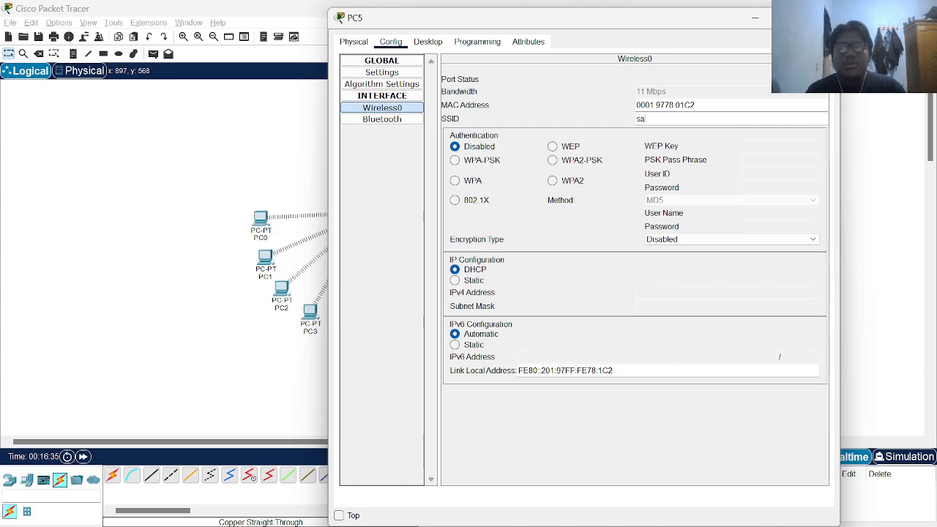
pyautogui.write('hrul')
pyautogui.click(552, 160)
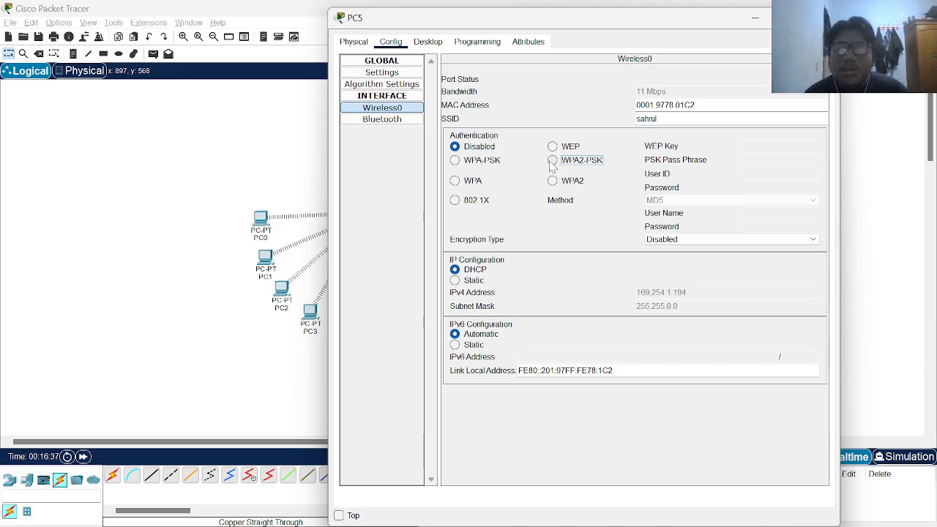
pyautogui.click(743, 161)
pyautogui.write('sahrul')
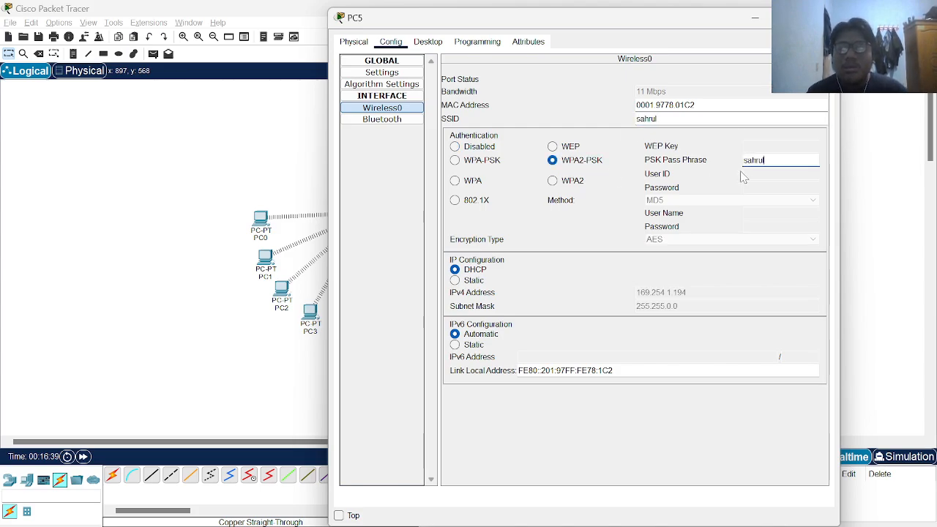
pyautogui.write('123')
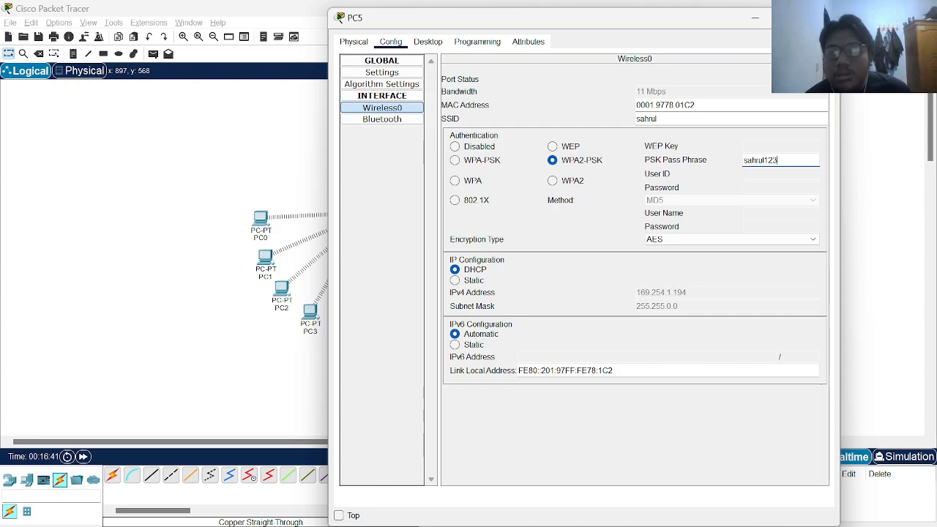
pyautogui.click(822, 17)
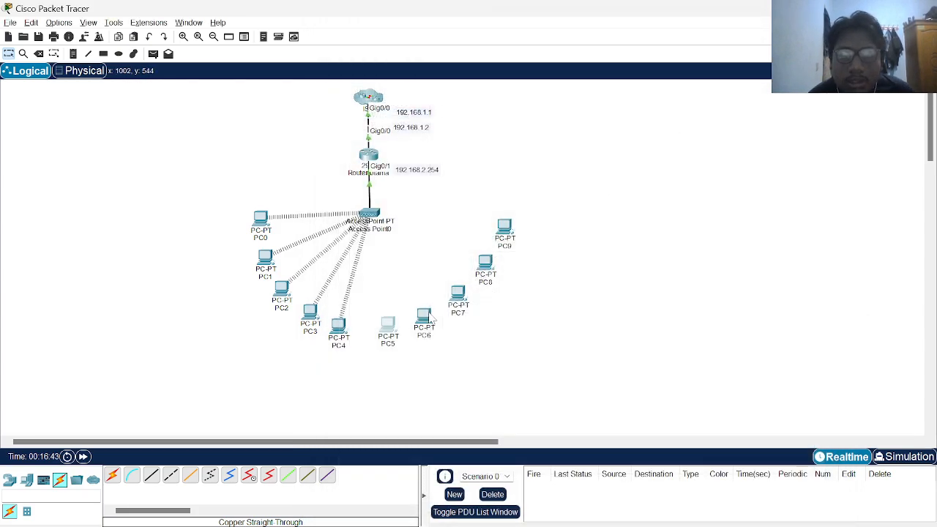
# Swap PC6's wired card for a WMP300N wireless module and power PC6 back on
pyautogui.moveTo(431, 316)
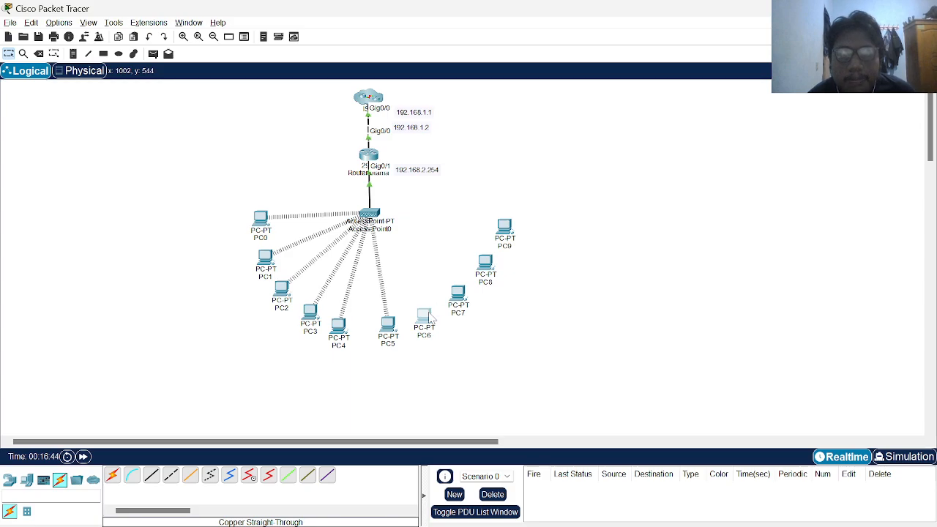
pyautogui.click(437, 313)
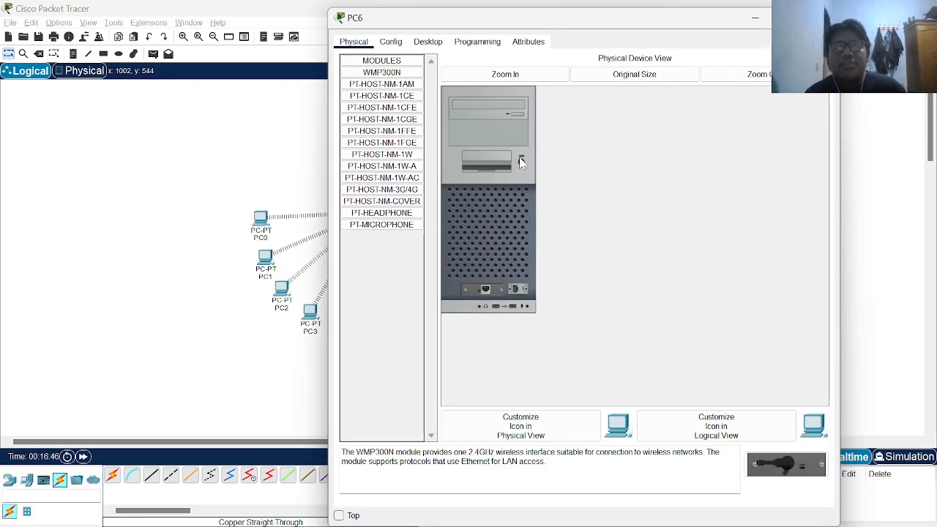
pyautogui.moveTo(487, 290); pyautogui.dragTo(383, 249)
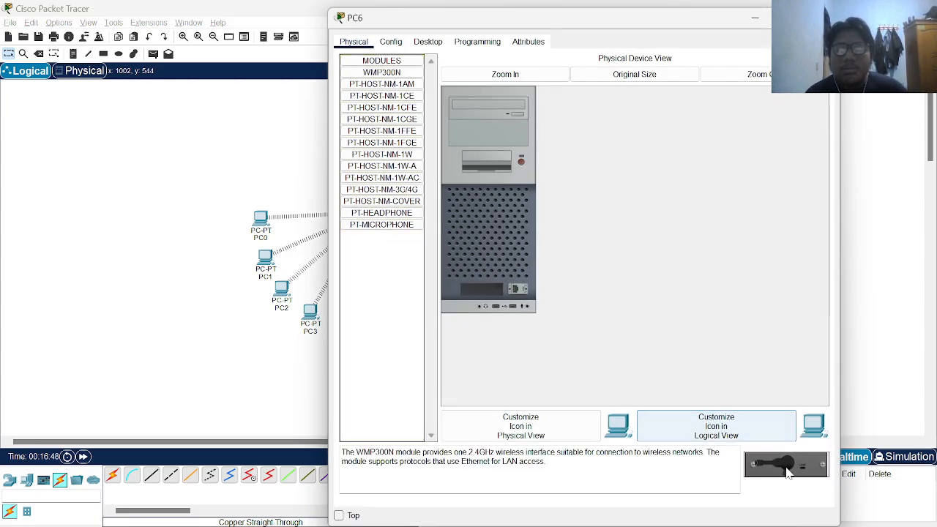
pyautogui.moveTo(789, 469); pyautogui.dragTo(500, 268)
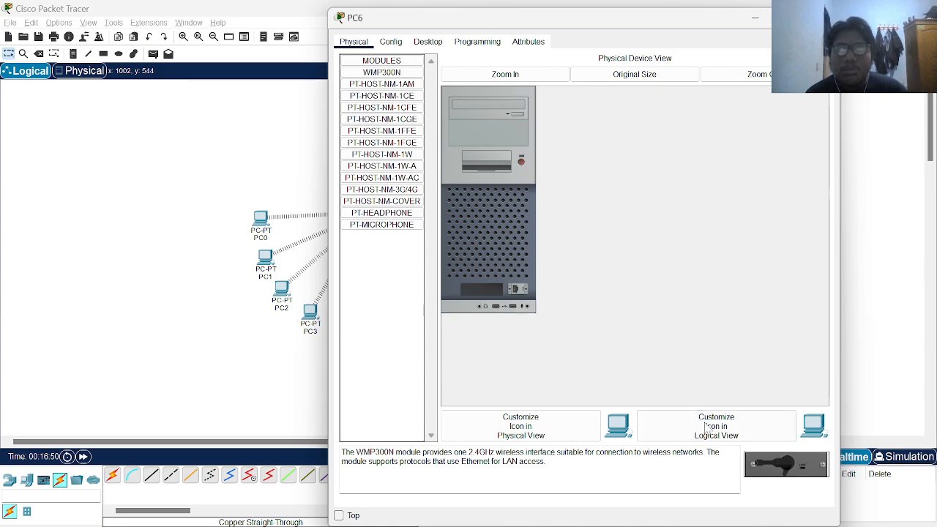
pyautogui.moveTo(757, 465); pyautogui.dragTo(486, 291)
pyautogui.click(391, 42)
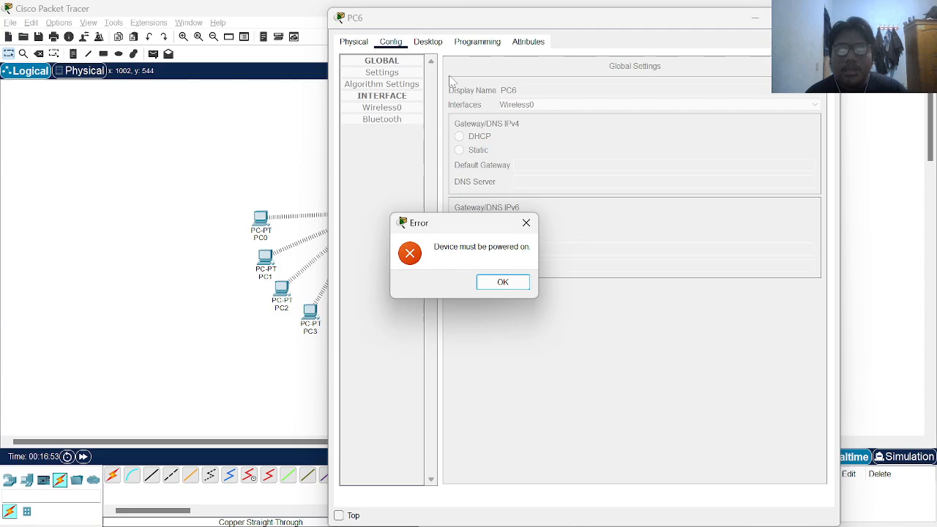
pyautogui.click(531, 228)
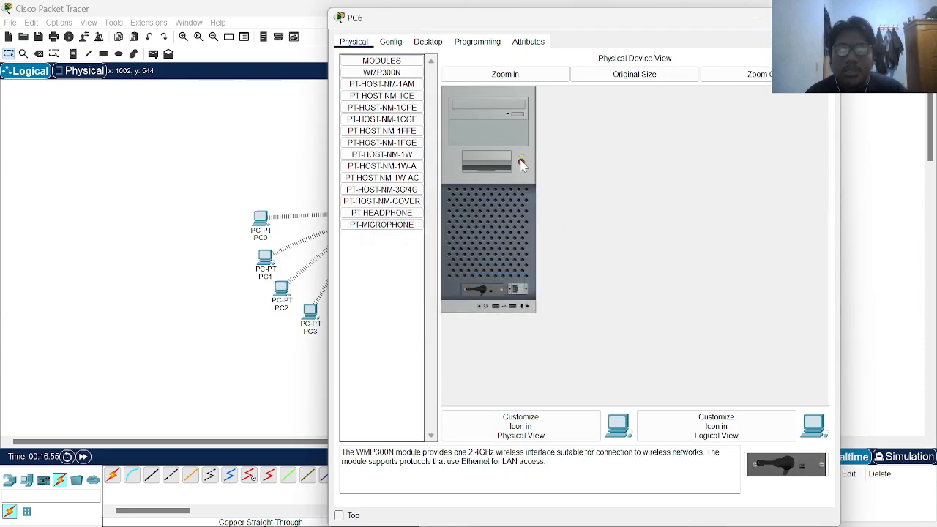
pyautogui.click(522, 164)
# Set PC6's Wireless0 SSID to 'sahrul' with WPA2-PSK and the network passphrase
pyautogui.click(391, 42)
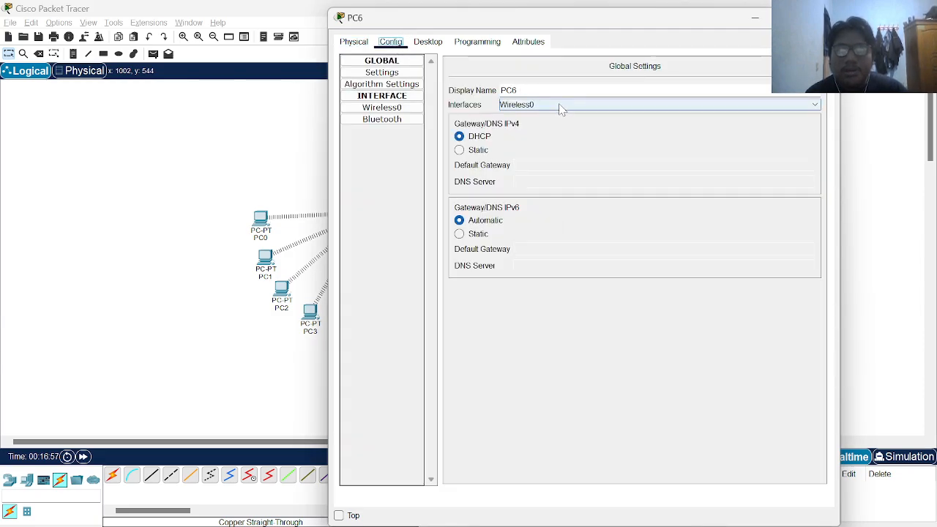
pyautogui.click(402, 108)
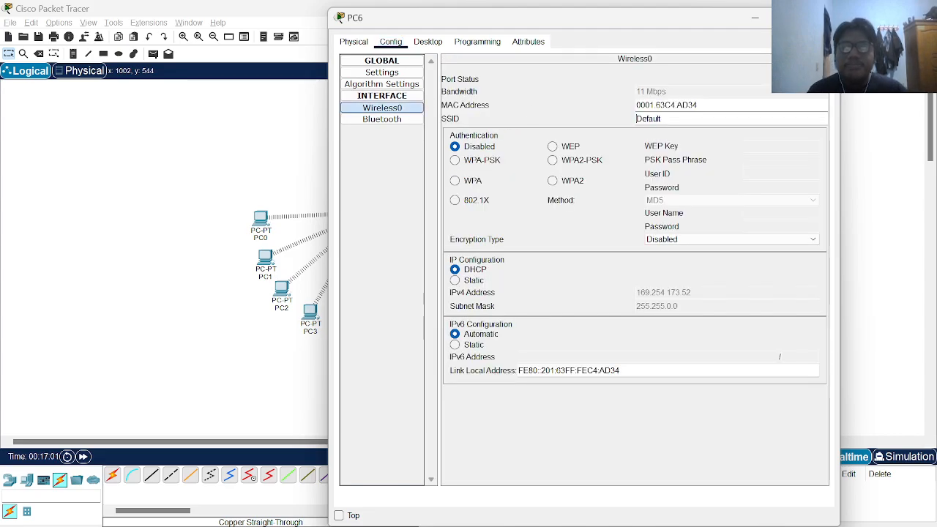
pyautogui.write('sahsahru')
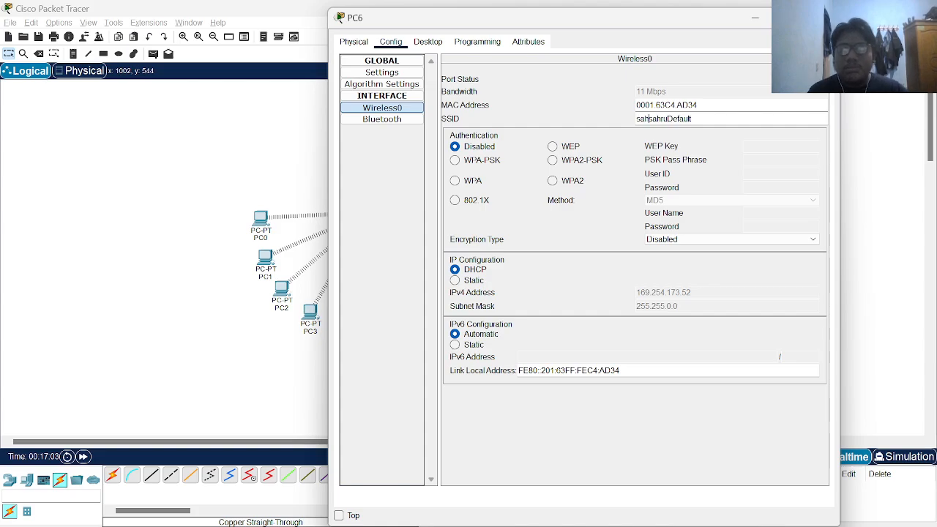
pyautogui.hotkey('ctrl', 'a')
pyautogui.press('BackSpace')
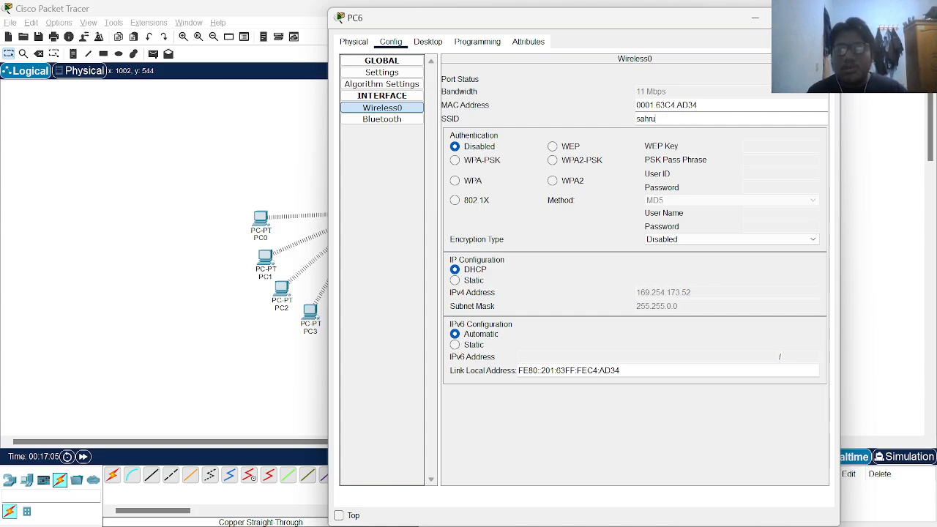
pyautogui.write('sahrul')
pyautogui.click(553, 161)
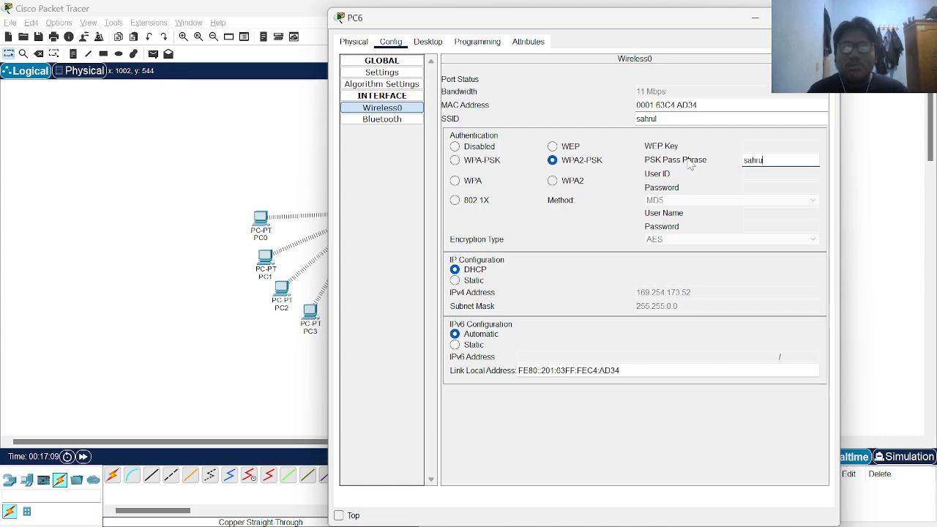
pyautogui.write('sahrul123')
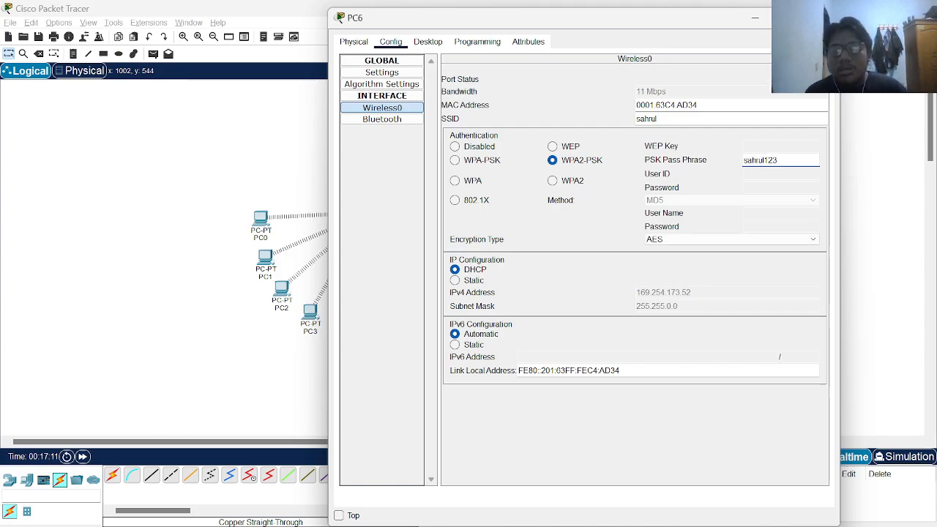
pyautogui.hotkey('alt', 'F4')
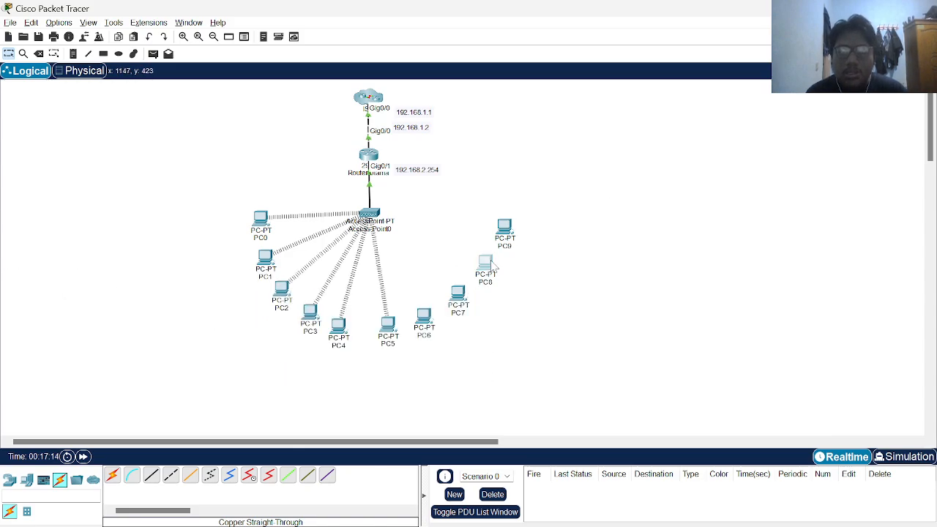
# Replace PC8's wired network card with a WMP300N wireless module
pyautogui.click(491, 264)
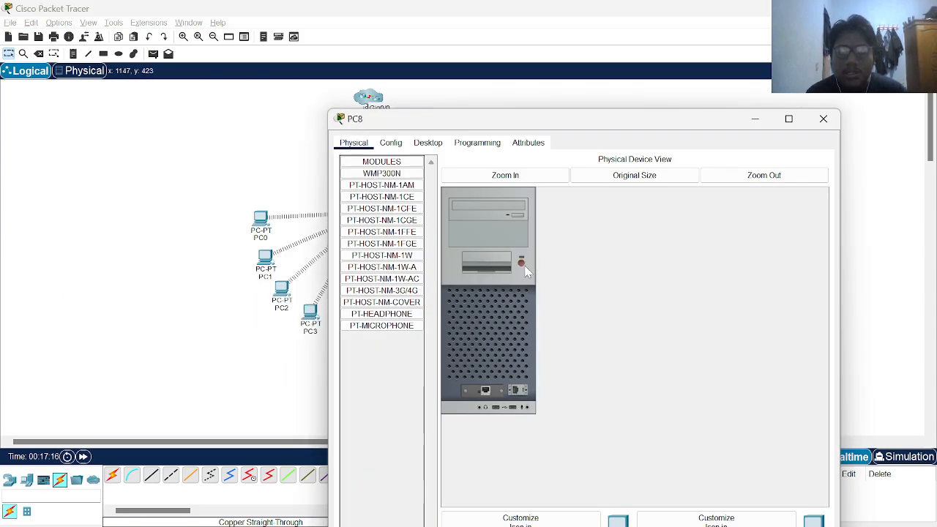
pyautogui.moveTo(487, 392); pyautogui.dragTo(407, 346)
pyautogui.moveTo(667, 124); pyautogui.dragTo(667, 77)
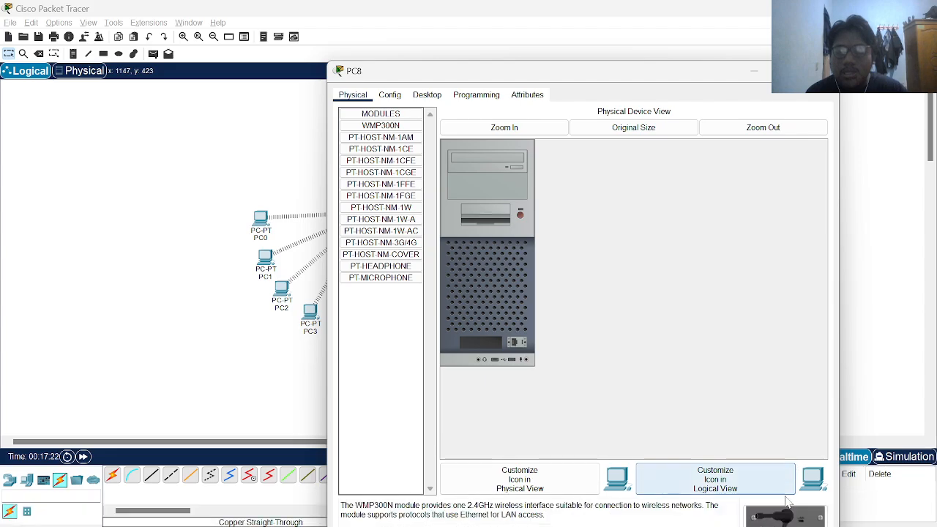
pyautogui.moveTo(785, 516); pyautogui.dragTo(489, 350)
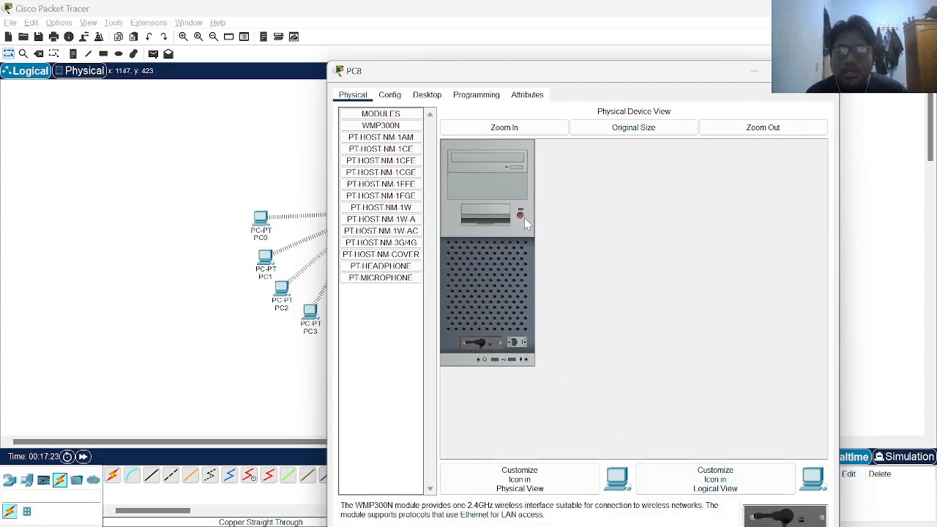
pyautogui.moveTo(381, 84); pyautogui.dragTo(392, 94)
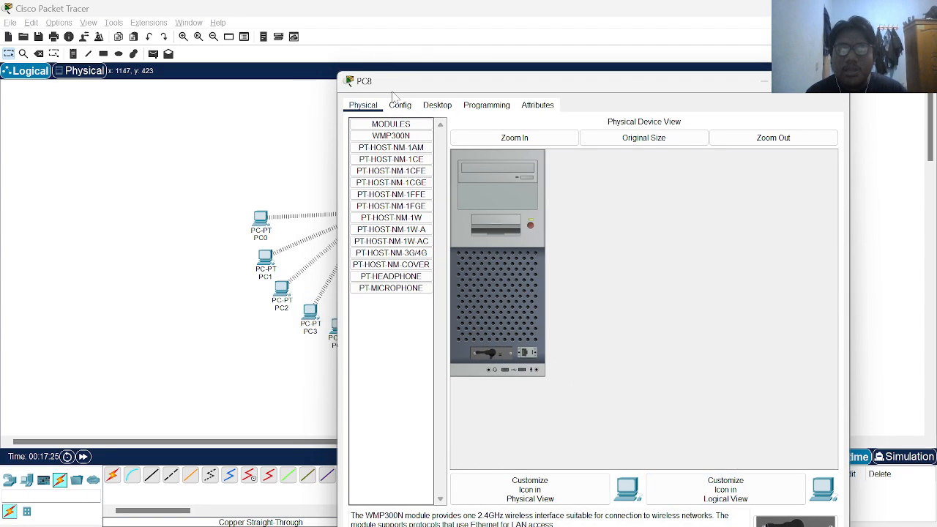
# Set PC8's Wireless0 SSID, choose WPA2-PSK, and enter the network passphrase
pyautogui.click(400, 105)
pyautogui.click(391, 160)
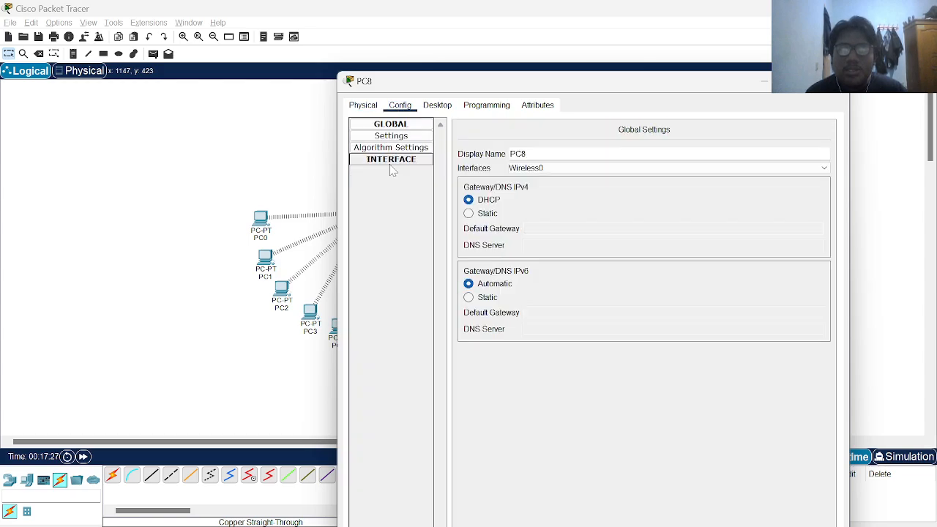
pyautogui.click(391, 159)
pyautogui.click(395, 173)
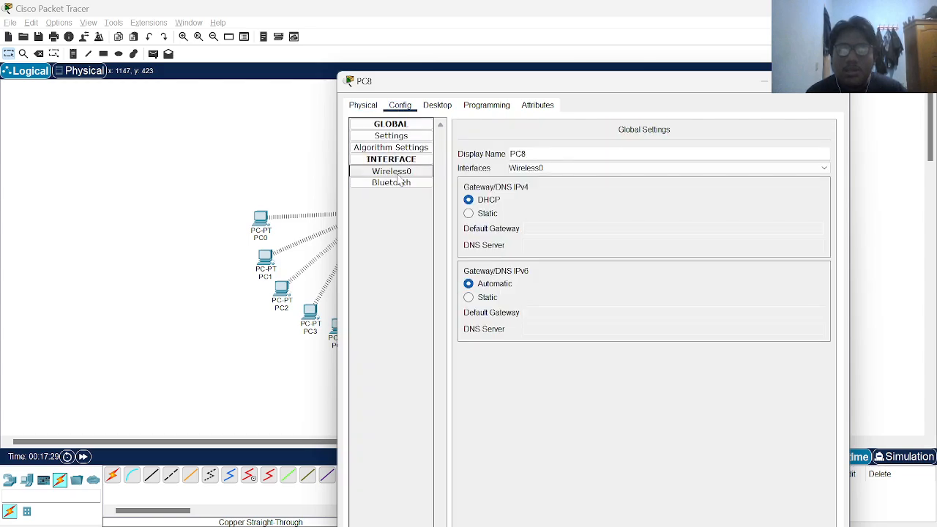
pyautogui.doubleClick(657, 183)
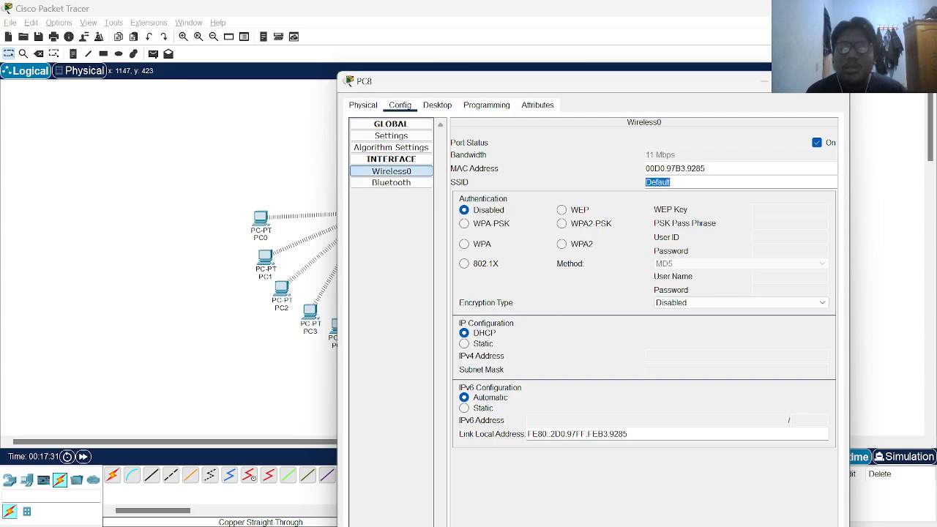
pyautogui.write('sahrul')
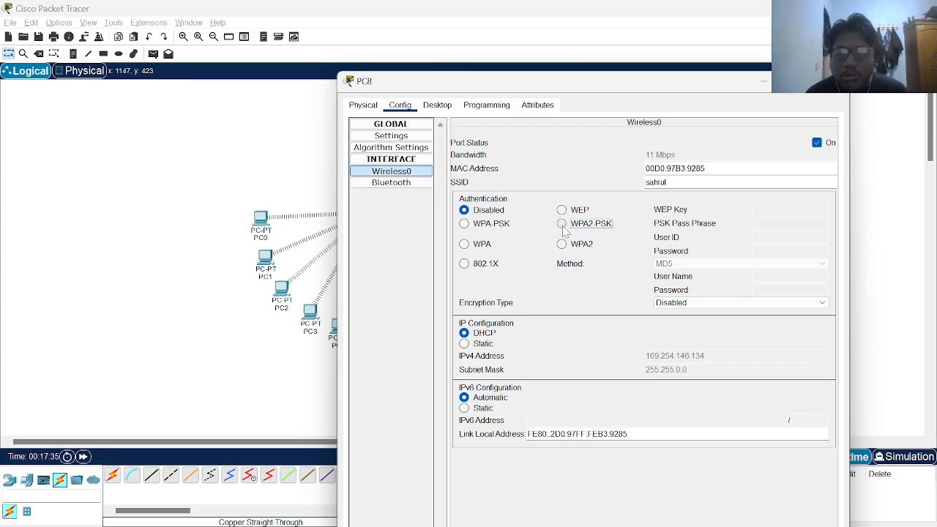
pyautogui.click(594, 223)
pyautogui.write('sahrul1')
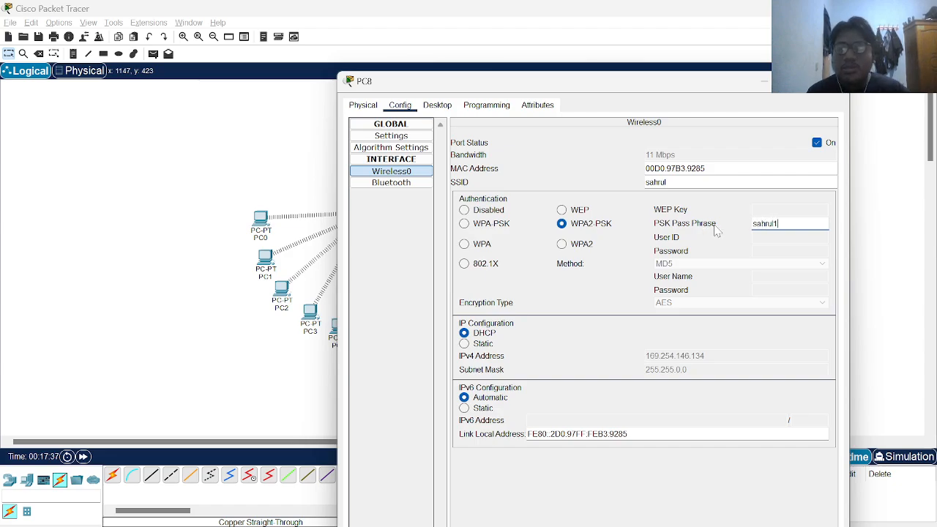
pyautogui.write('23')
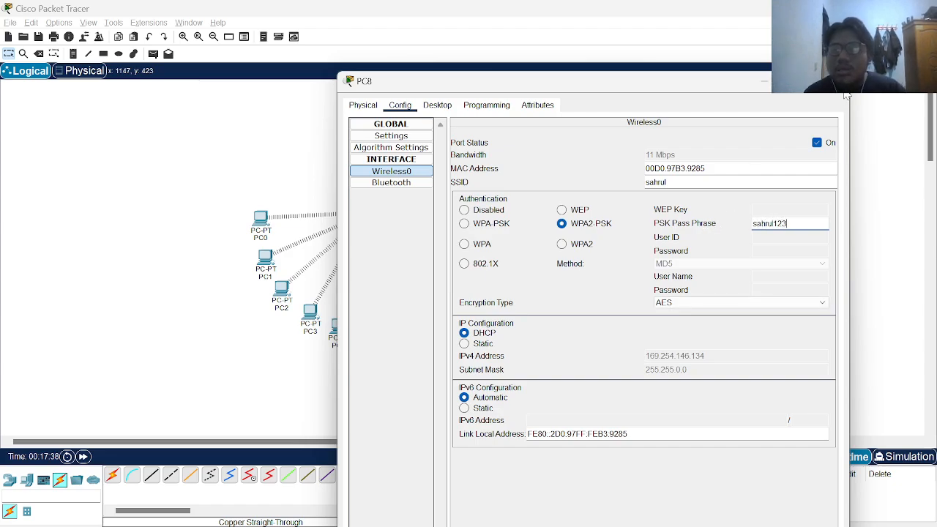
pyautogui.click(837, 82)
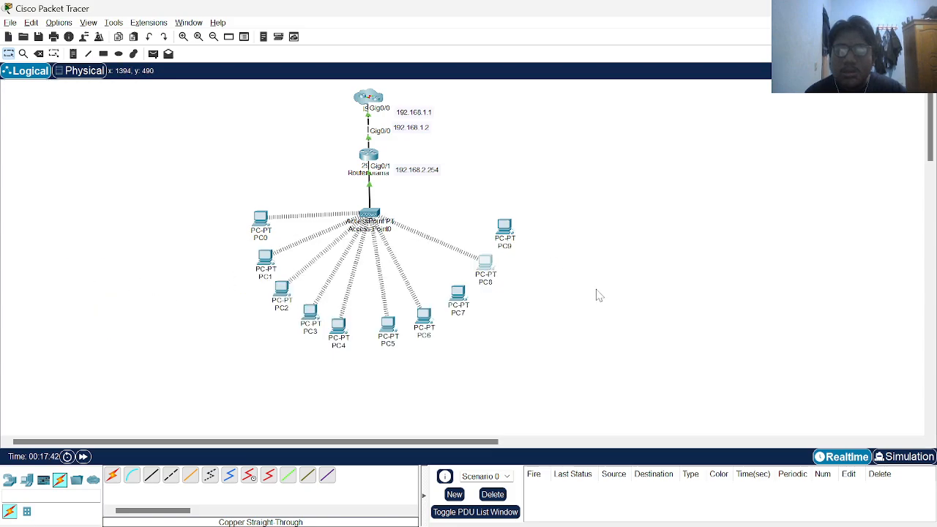
# Swap PC9's wired card for a WMP300N module, handling the power-on error, then power on
pyautogui.click(505, 229)
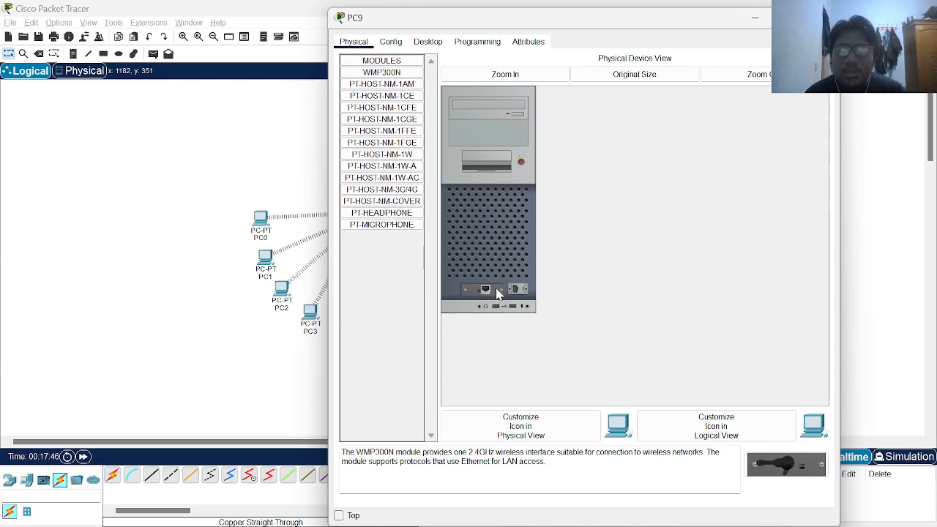
pyautogui.moveTo(496, 293); pyautogui.dragTo(395, 253)
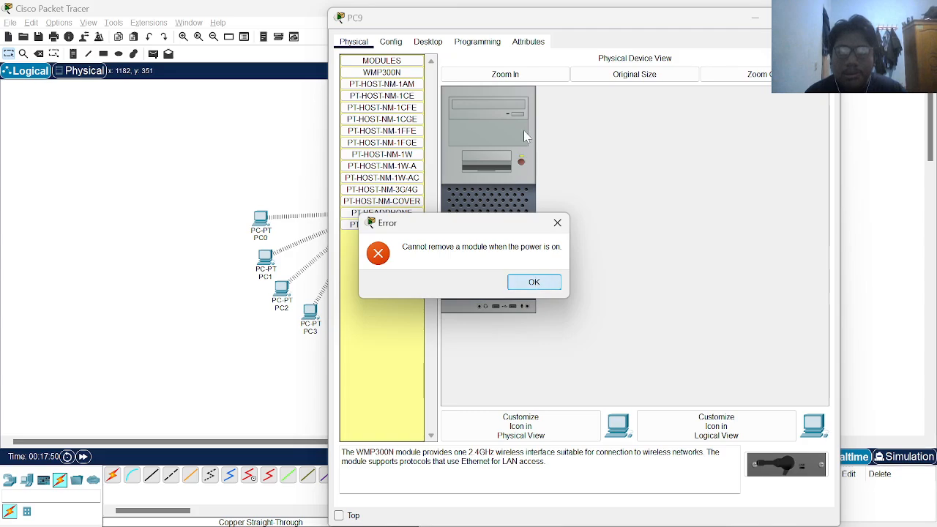
pyautogui.click(535, 283)
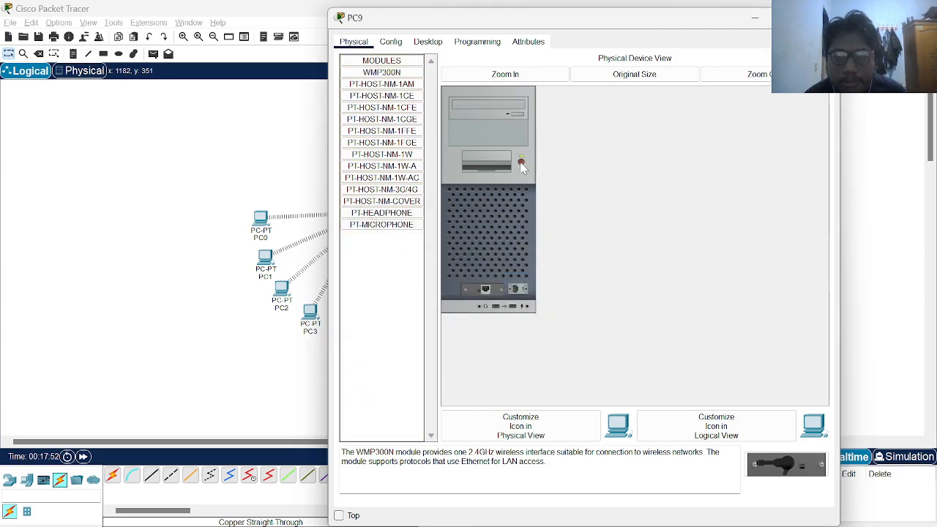
pyautogui.moveTo(483, 293); pyautogui.dragTo(378, 253)
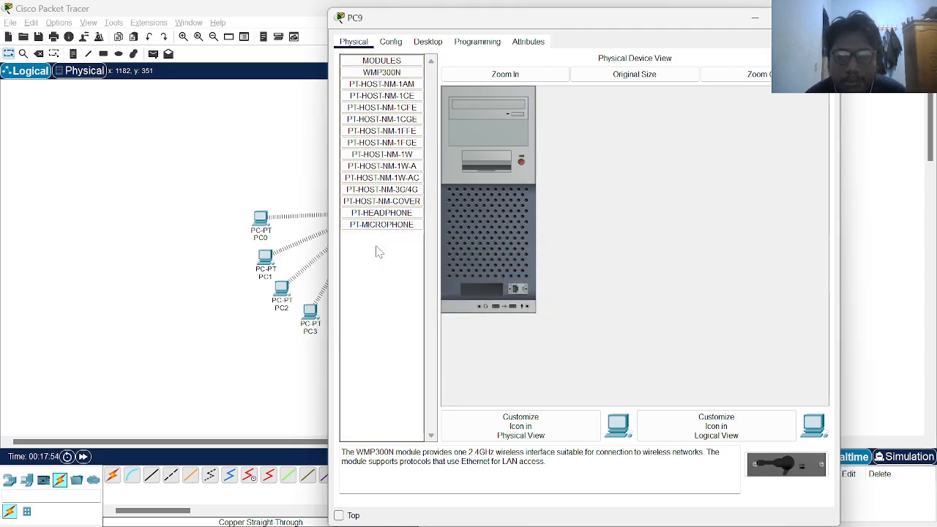
pyautogui.moveTo(778, 464); pyautogui.dragTo(487, 291)
pyautogui.click(522, 162)
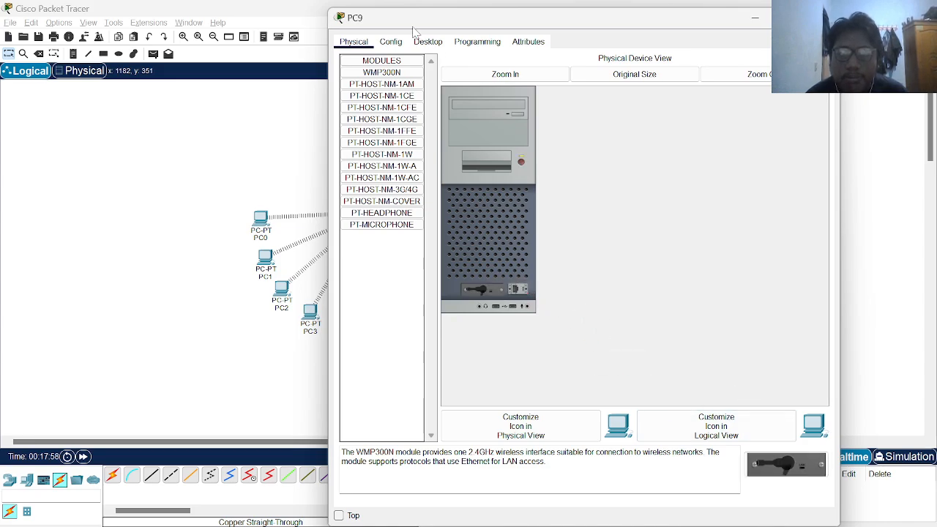
# Set PC9's Wireless0 SSID to 'sahrul' with WPA2-PSK and the network passphrase
pyautogui.click(390, 42)
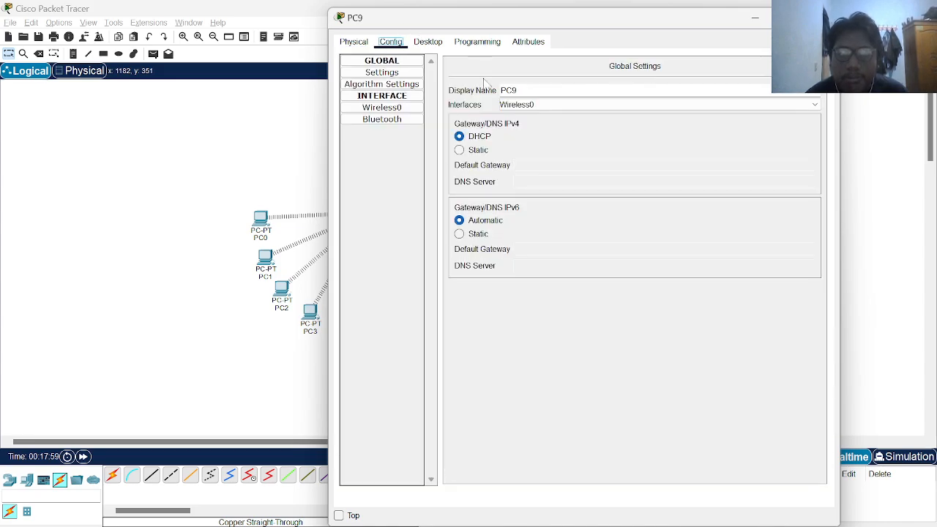
pyautogui.click(546, 105)
pyautogui.click(383, 108)
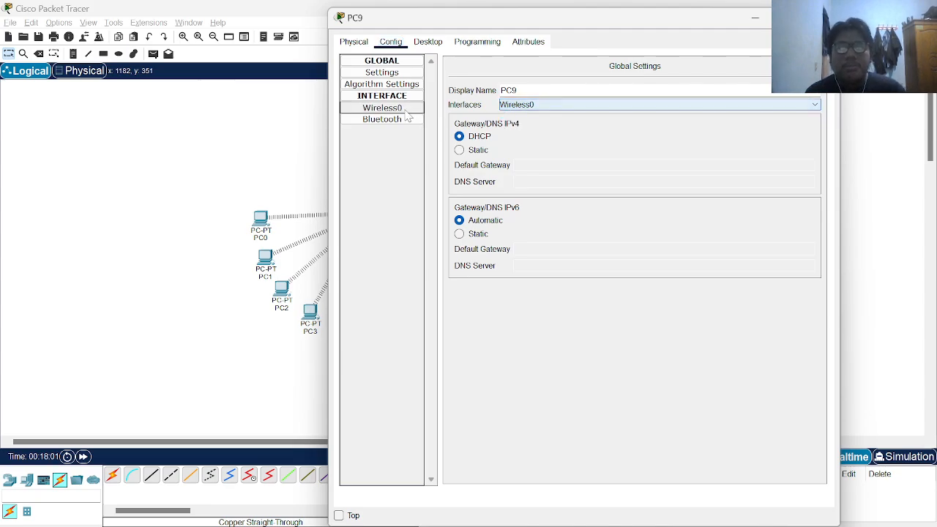
pyautogui.click(382, 108)
pyautogui.write('sahrul')
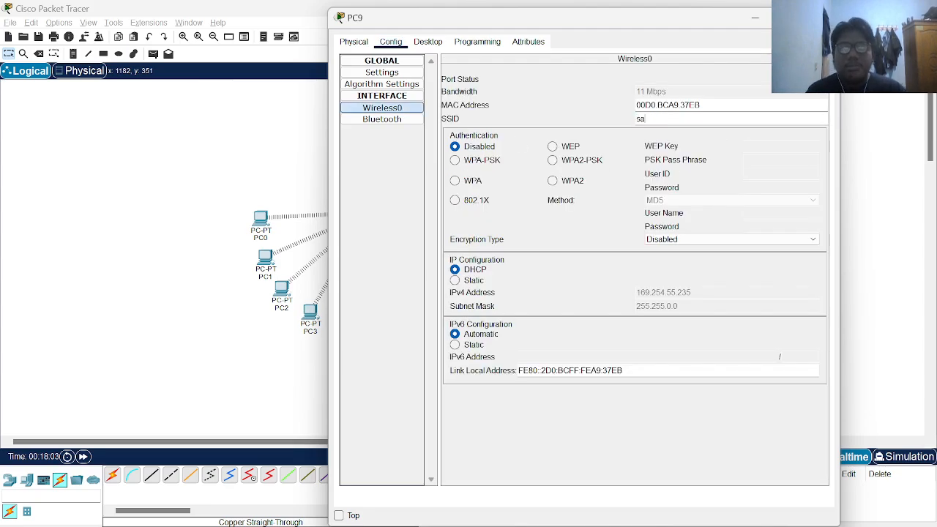
pyautogui.click(552, 160)
pyautogui.write('sahru')
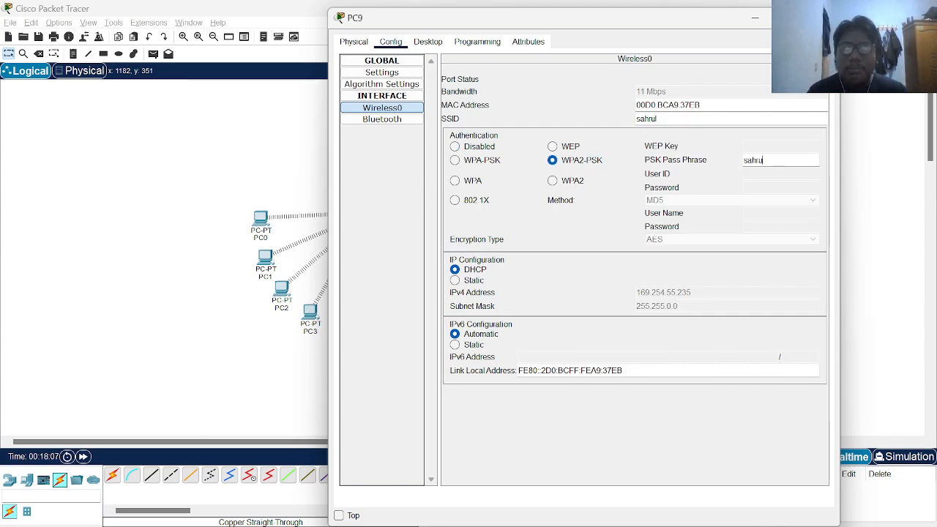
pyautogui.write('l123')
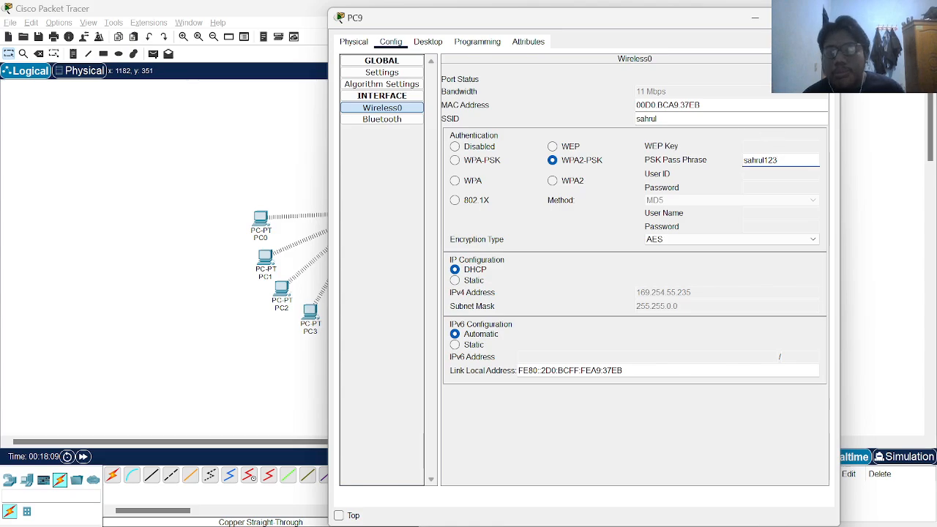
pyautogui.click(822, 17)
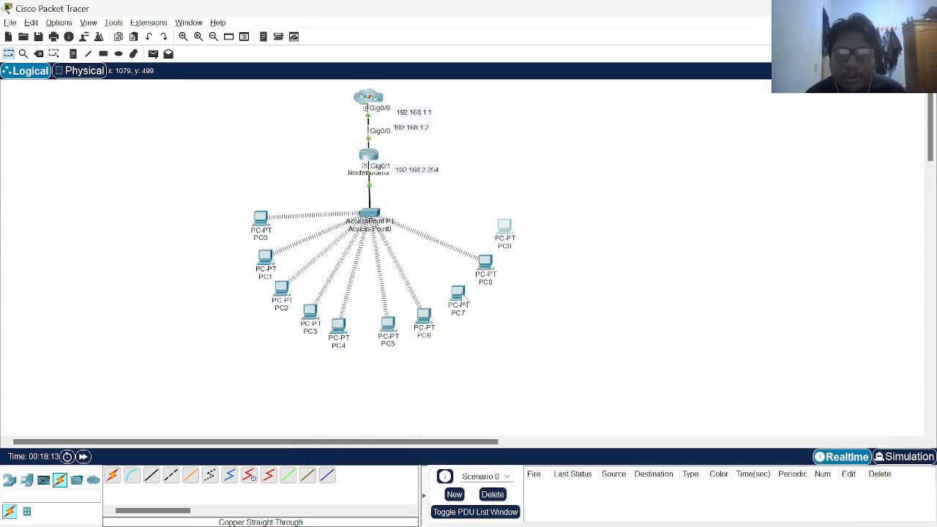
# Remove both modules from PC7's slots and fit the WMP300N wireless module
pyautogui.moveTo(462, 299)
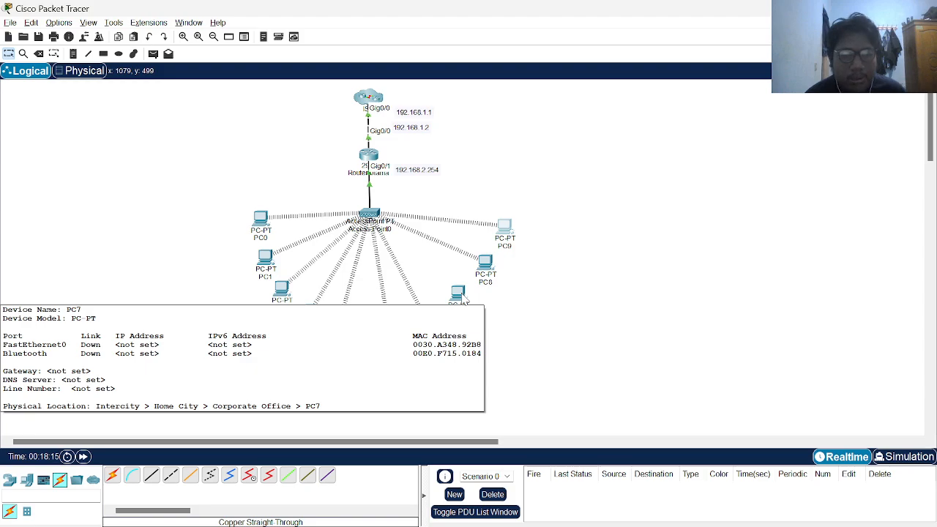
pyautogui.click(459, 294)
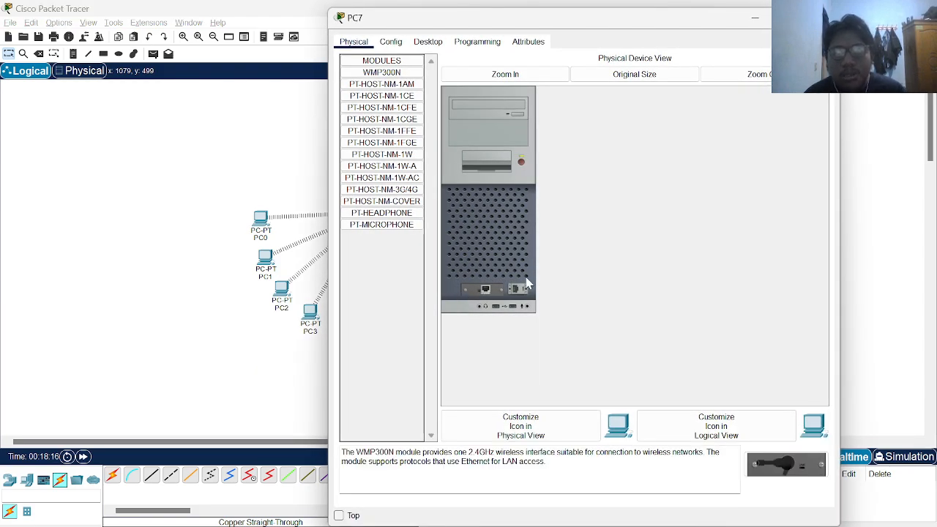
pyautogui.moveTo(516, 289); pyautogui.dragTo(400, 278)
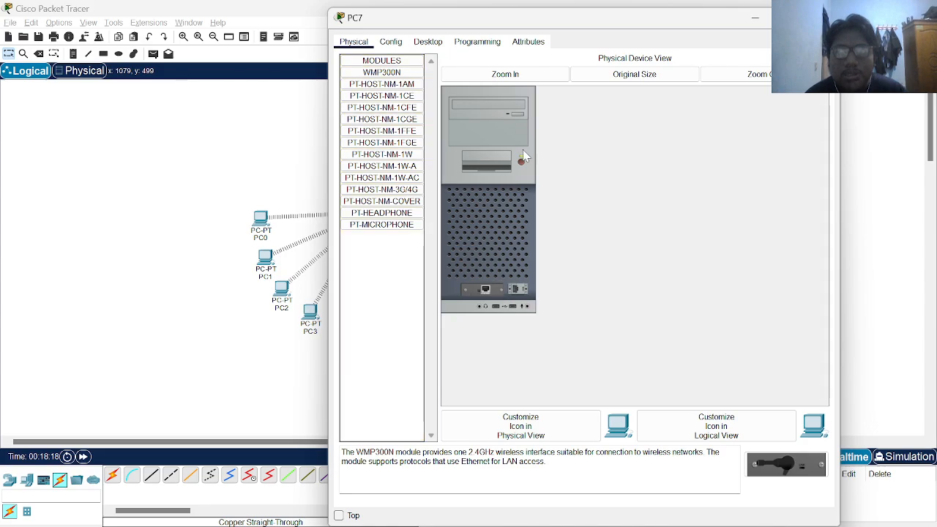
pyautogui.moveTo(485, 293); pyautogui.dragTo(390, 258)
pyautogui.moveTo(754, 462); pyautogui.dragTo(478, 291)
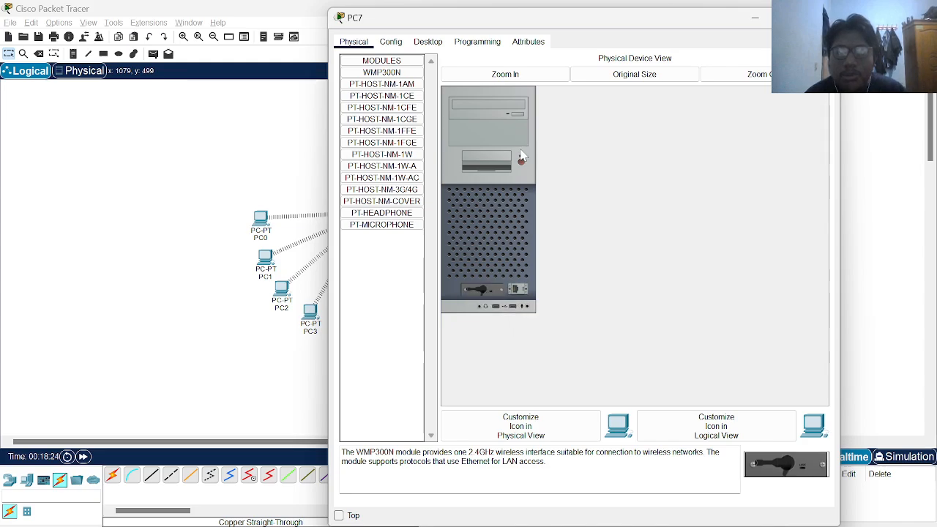
pyautogui.click(390, 41)
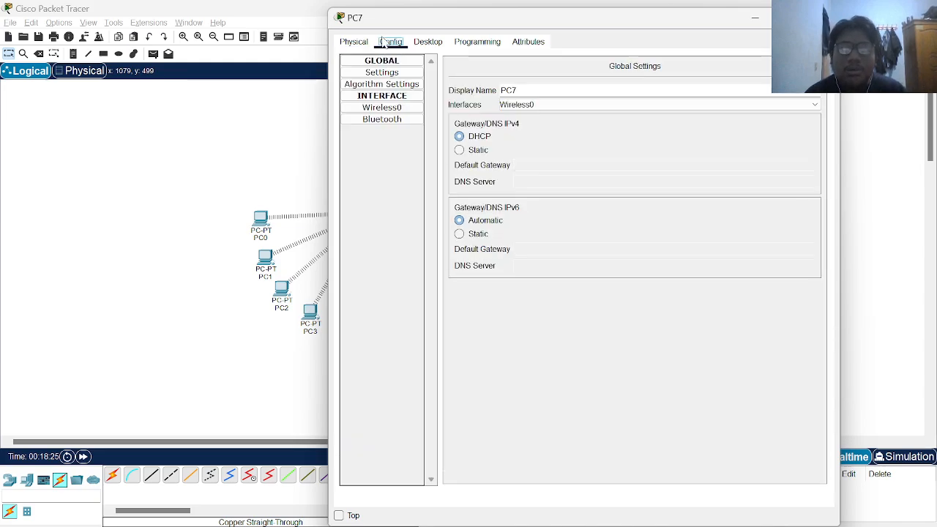
# Replace PC7's Default SSID with 'sahrul', using WPA2-PSK and the network passphrase
pyautogui.click(557, 105)
pyautogui.click(560, 118)
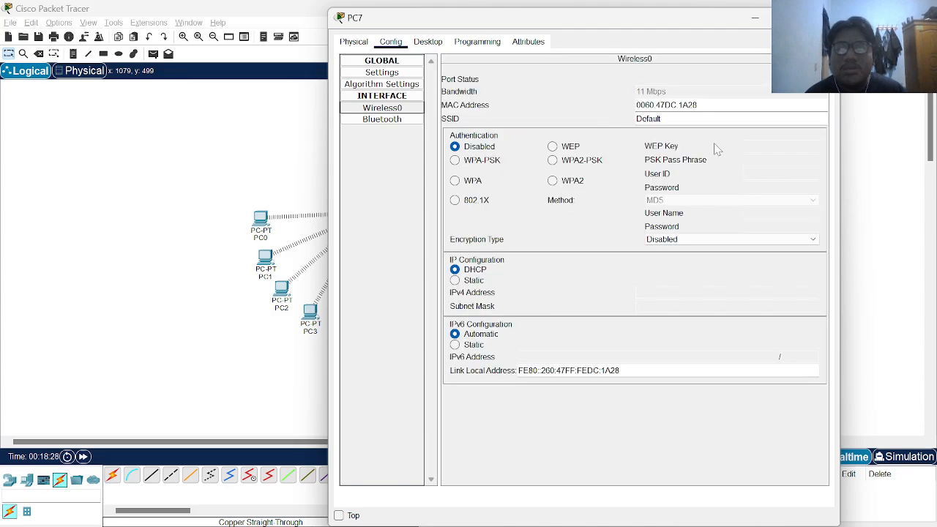
pyautogui.hotkey('ctrl', 'a')
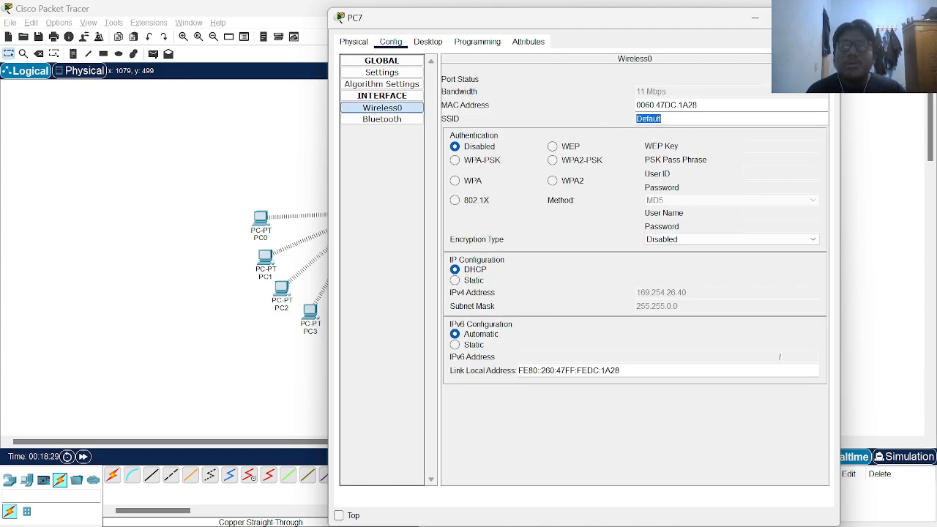
pyautogui.write('sah')
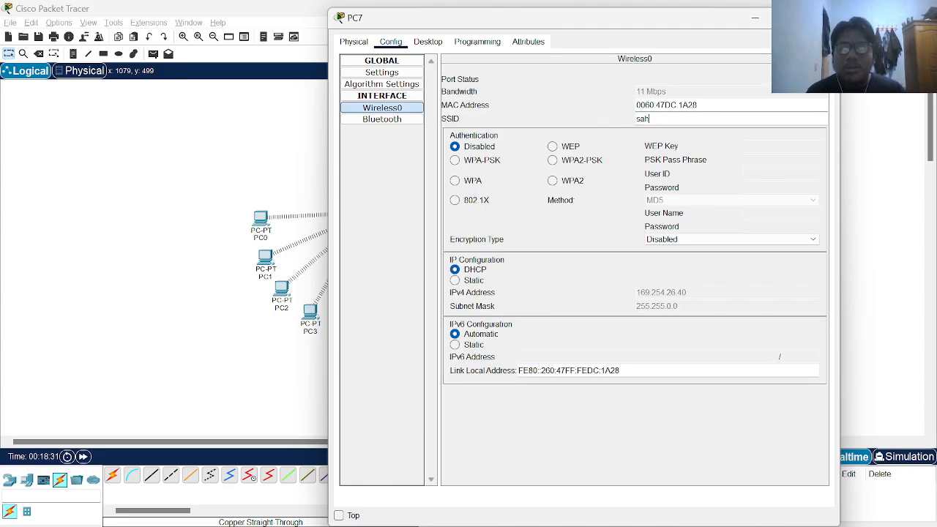
pyautogui.write('rul')
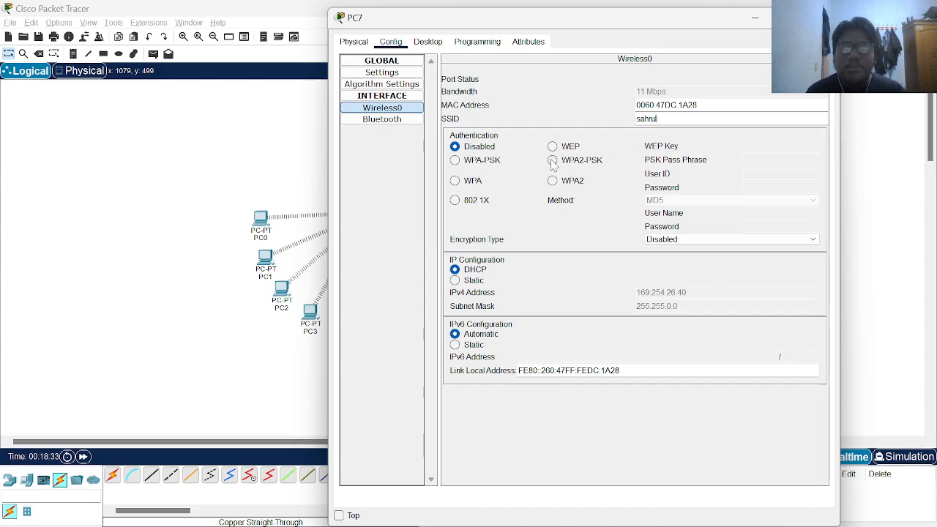
pyautogui.click(553, 161)
pyautogui.write('sahrul')
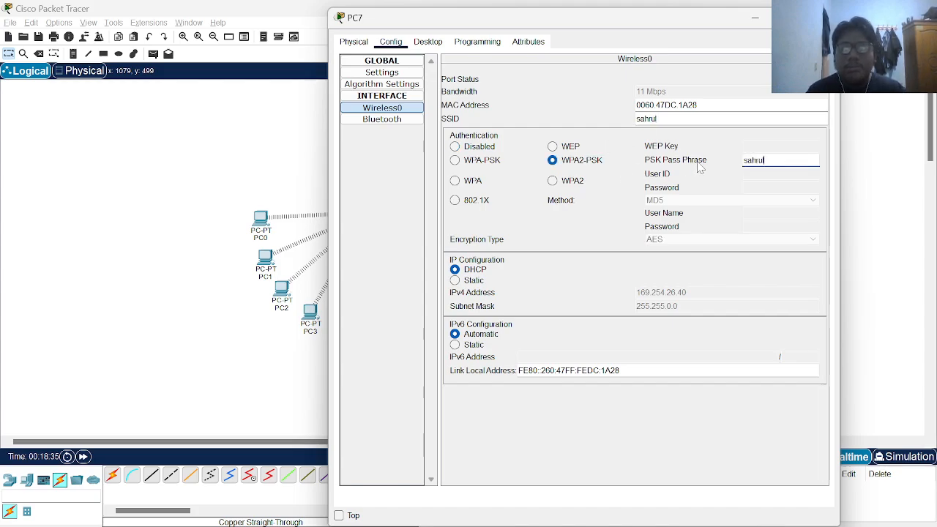
pyautogui.write('123')
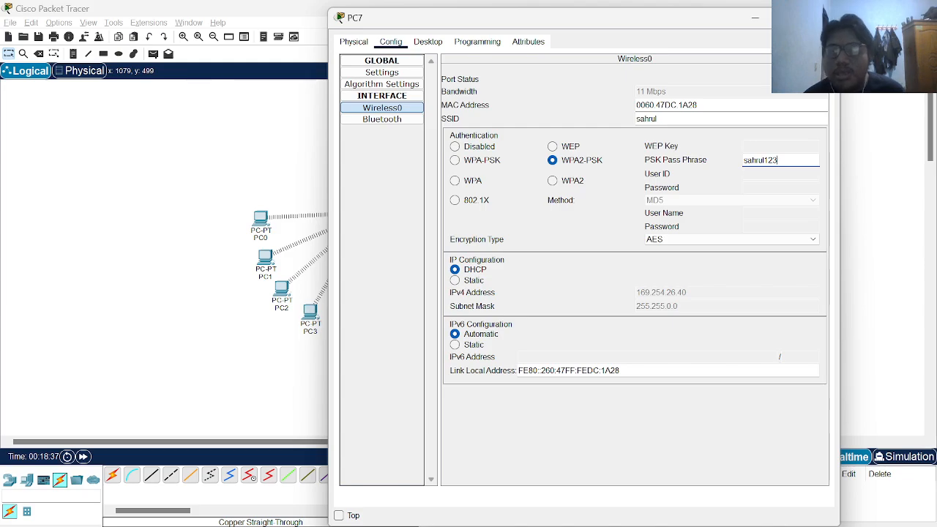
pyautogui.click(822, 17)
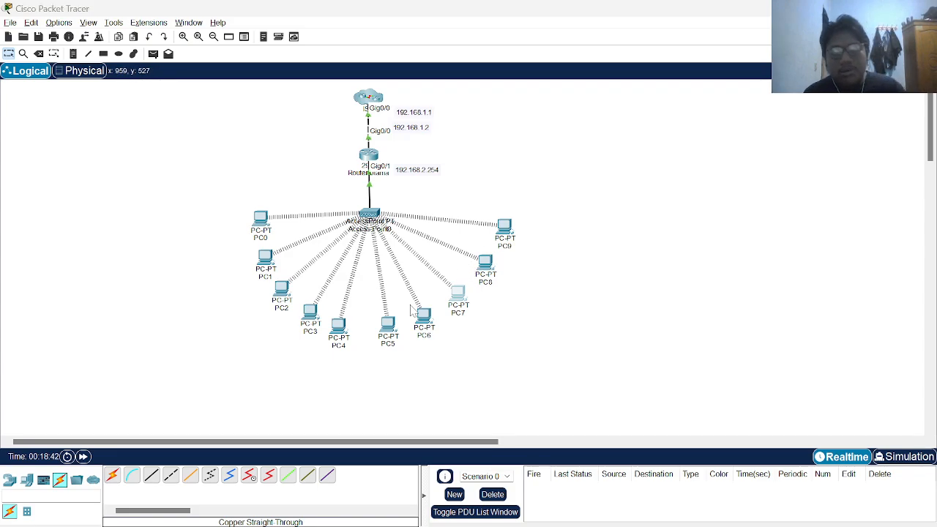
# Replace PC0's name label with its DHCP IP address
pyautogui.hotkey('alt', 'Tab')
pyautogui.hotkey('alt', 'Tab')
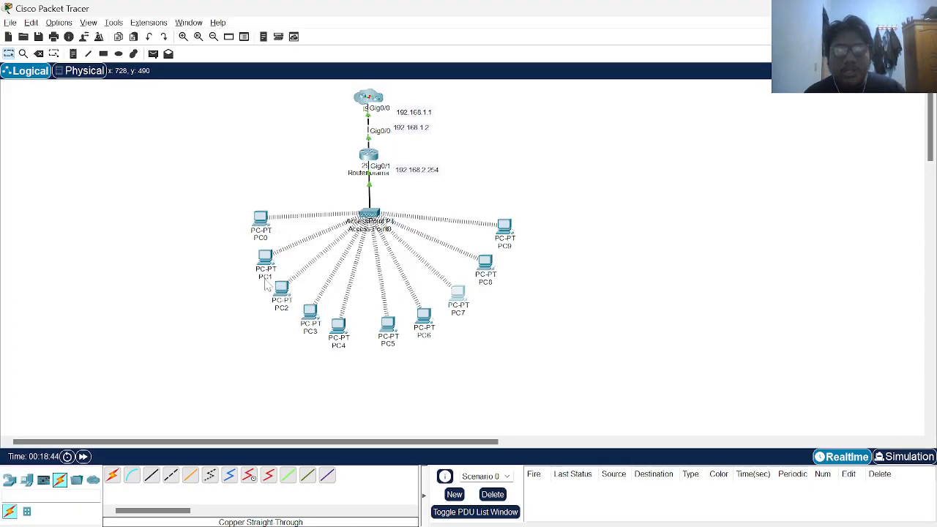
pyautogui.moveTo(263, 230)
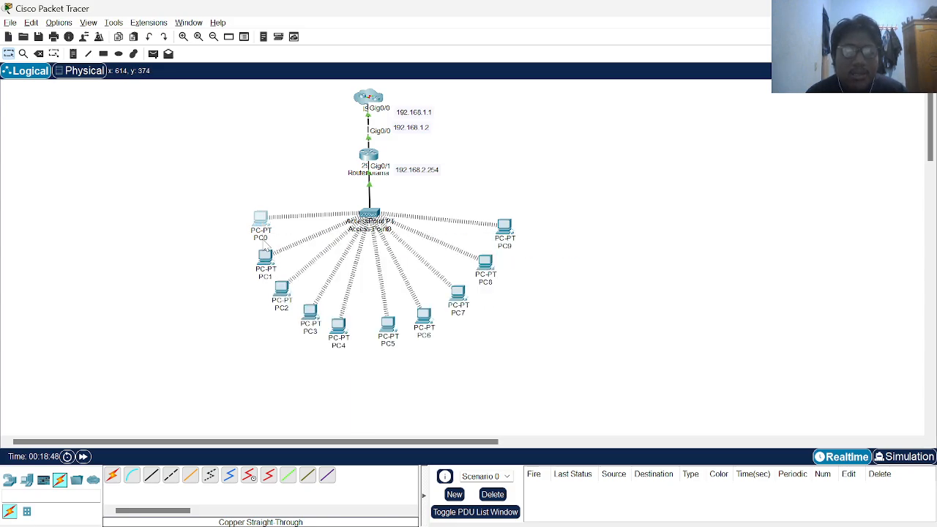
pyautogui.hotkey('ctrl', 'a')
pyautogui.press('BackSpace')
pyautogui.write('192')
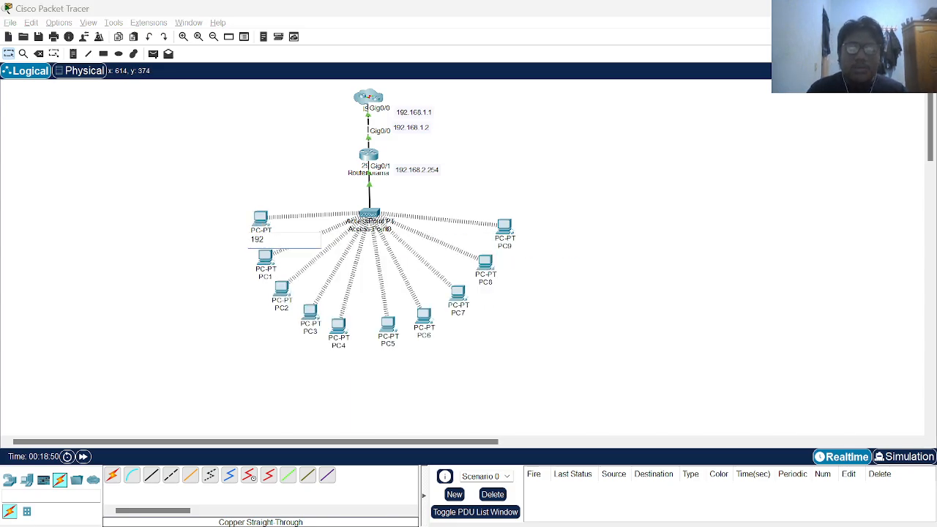
pyautogui.write('.168')
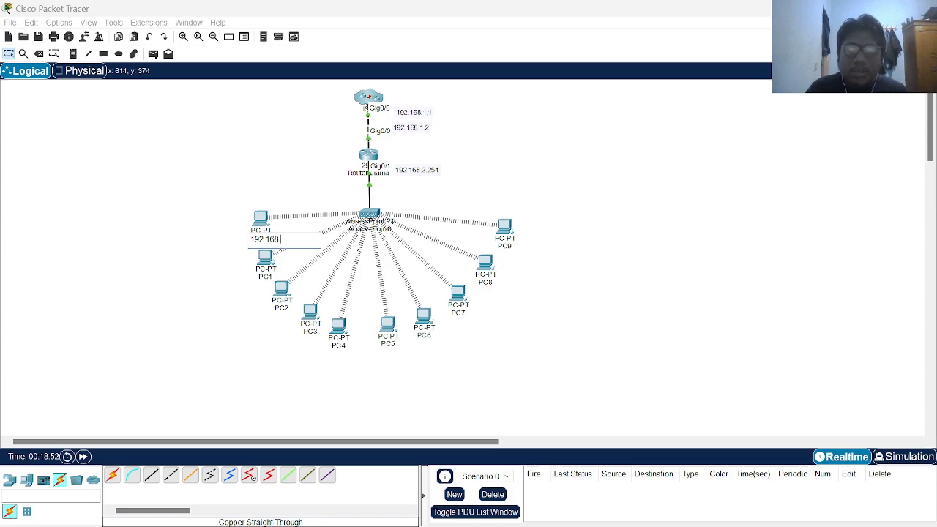
pyautogui.write('.1')
pyautogui.press('Return')
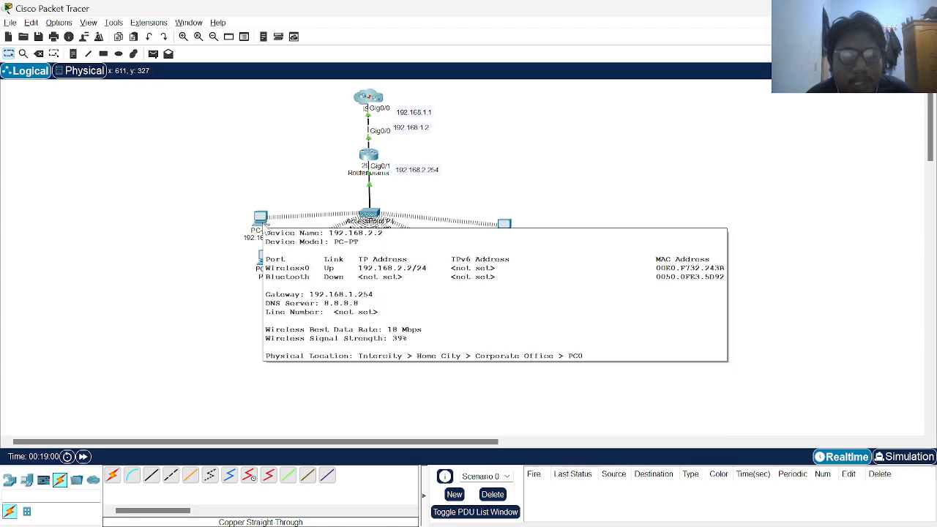
# After checking PC 192.168.2.2's configuration, relabel PC1 as 192.168.2.3
pyautogui.moveTo(266, 258)
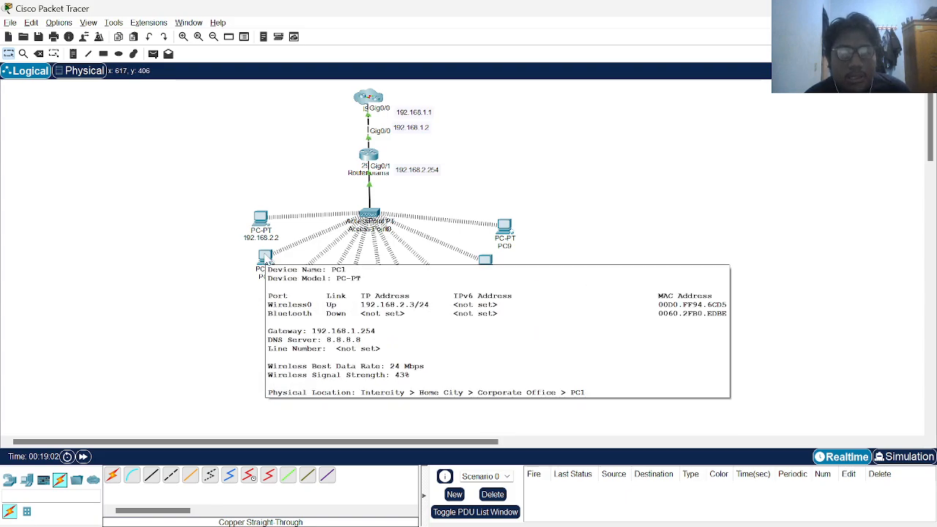
pyautogui.click(261, 279)
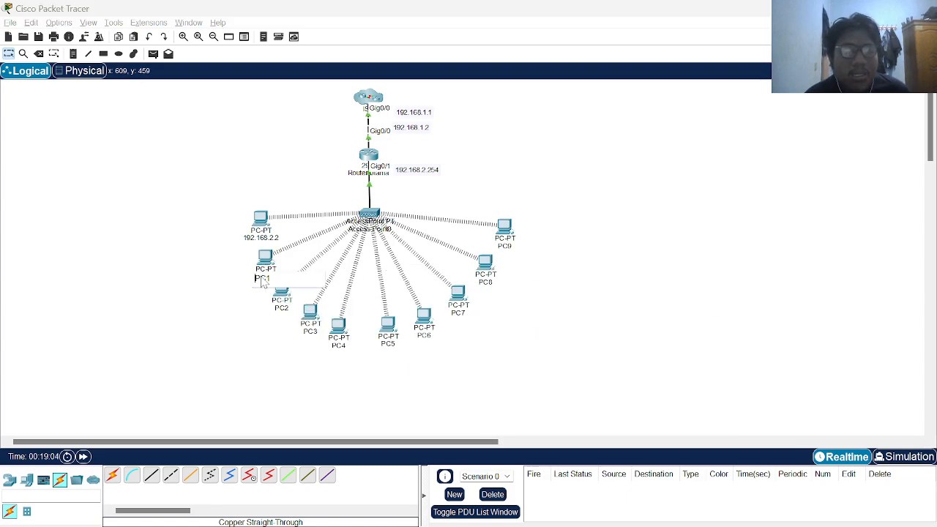
pyautogui.click(262, 218)
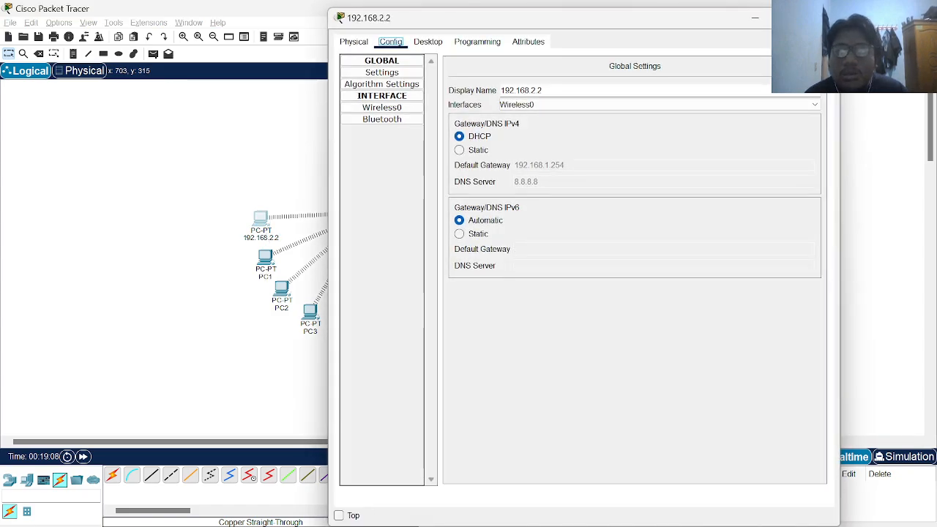
pyautogui.click(828, 16)
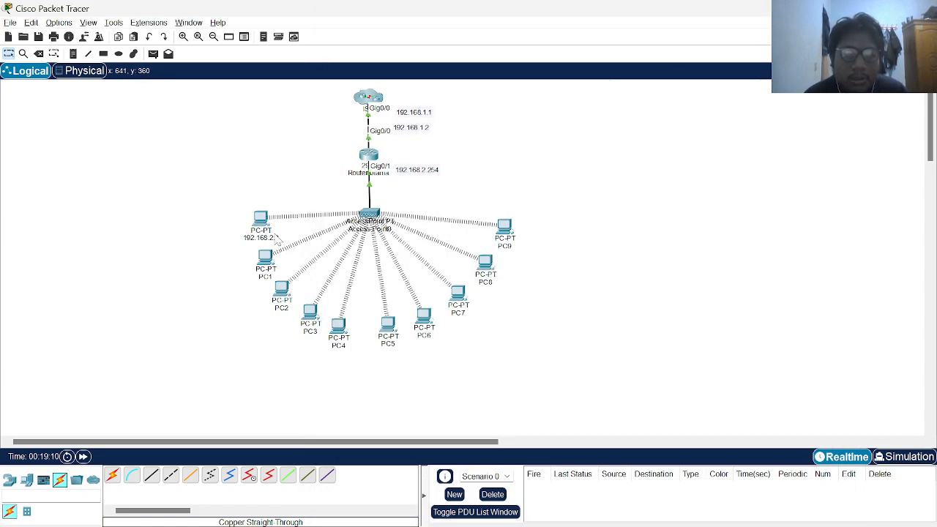
pyautogui.click(269, 239)
pyautogui.doubleClick(269, 239)
pyautogui.hotkey('ctrl', 'c')
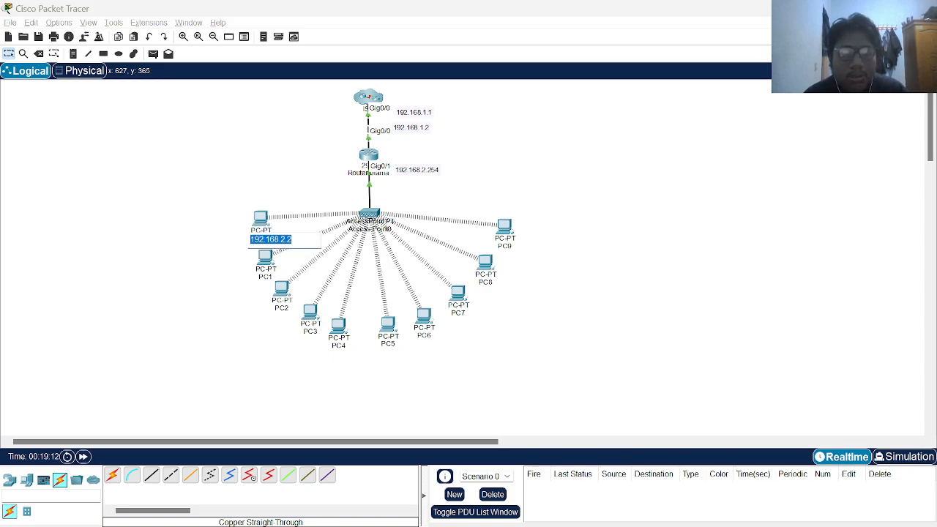
pyautogui.click(262, 278)
pyautogui.doubleClick(262, 278)
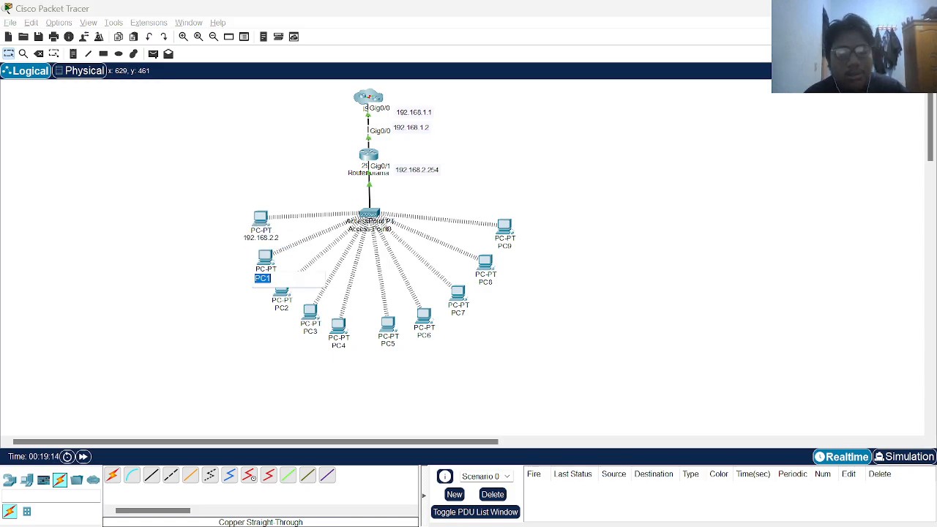
pyautogui.hotkey('ctrl', 'v')
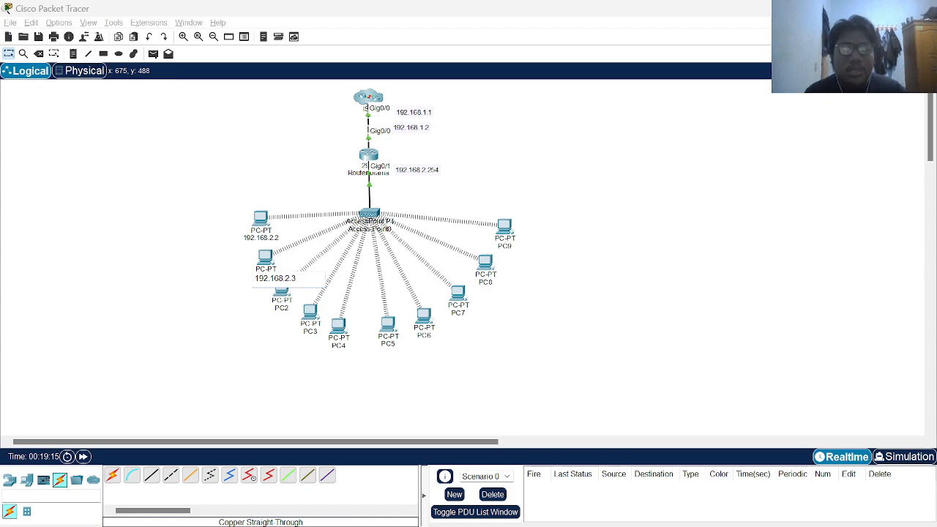
pyautogui.click(284, 298)
# Relabel PC2 and PC3 as 192.168.2.5 and 192.168.2.6
pyautogui.click(284, 298)
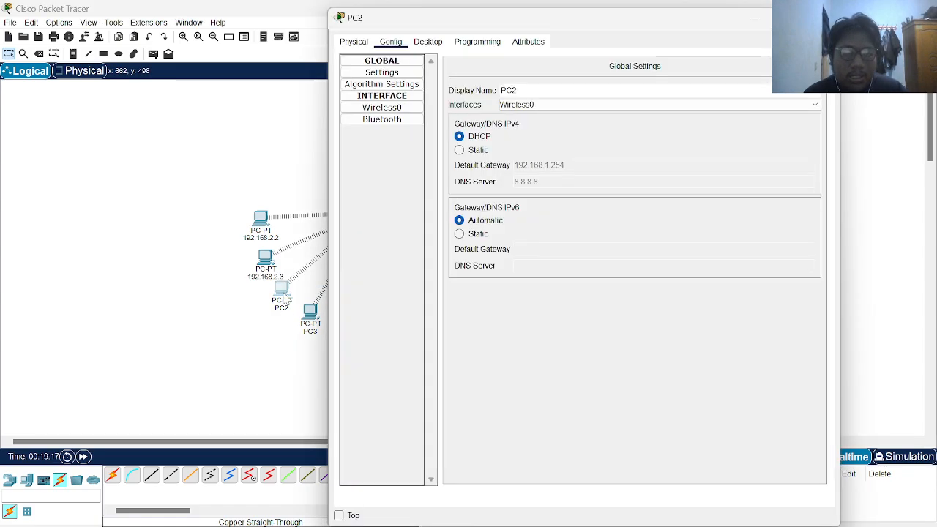
pyautogui.click(823, 17)
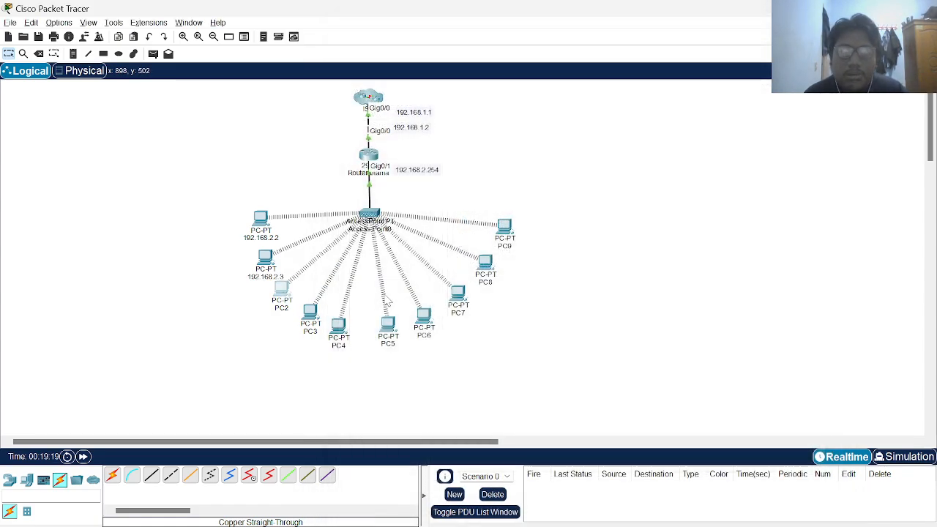
pyautogui.moveTo(285, 290)
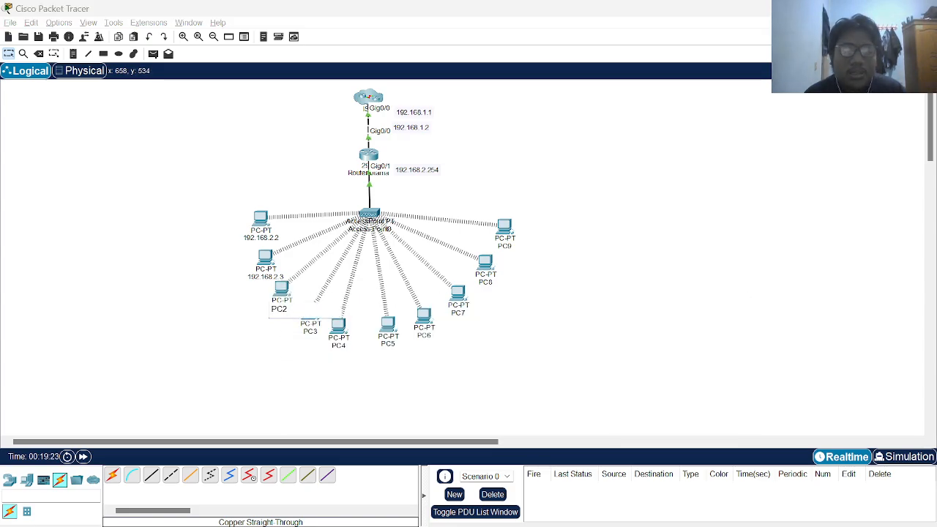
pyautogui.hotkey('ctrl', 'a')
pyautogui.hotkey('ctrl', 'v')
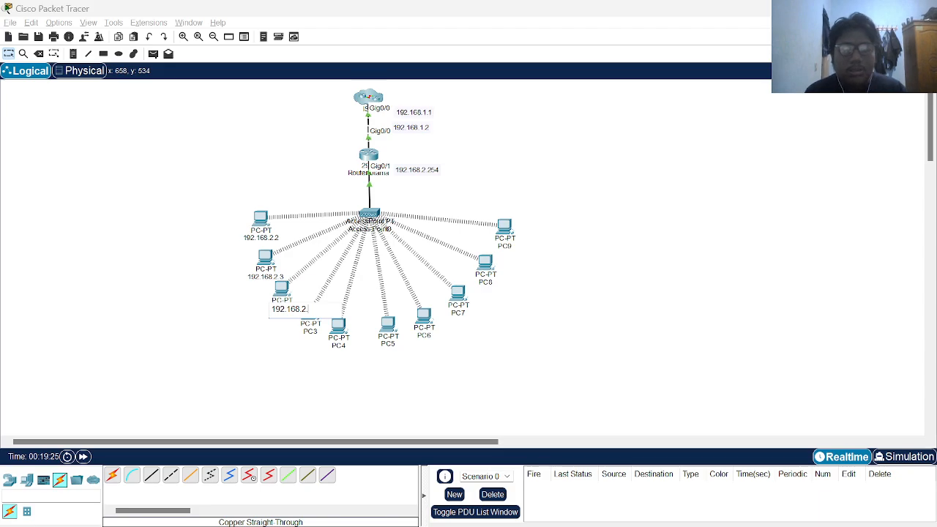
pyautogui.click(316, 355)
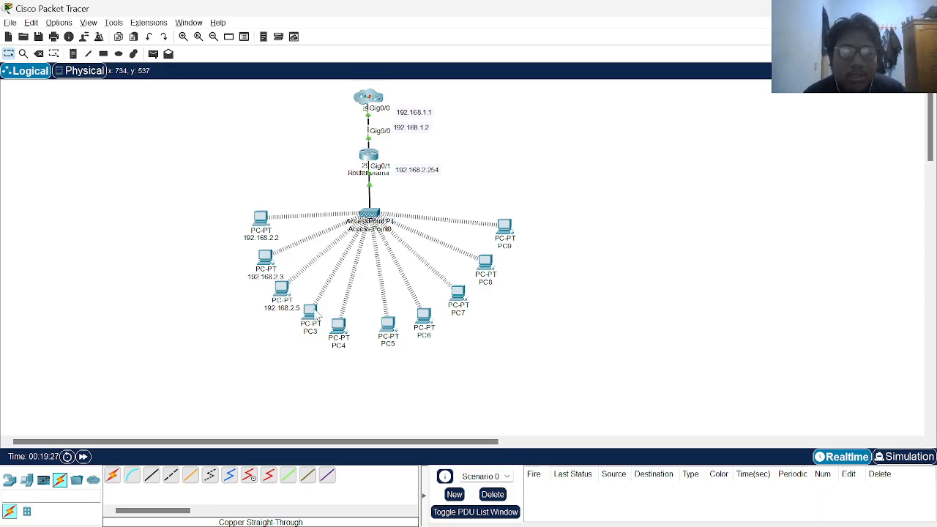
pyautogui.moveTo(315, 315)
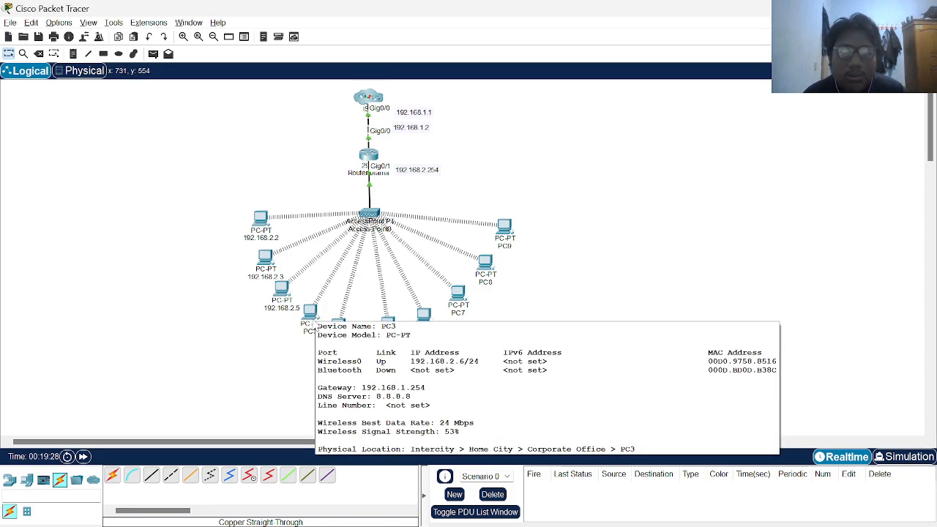
pyautogui.click(311, 334)
pyautogui.hotkey('ctrl', 'a')
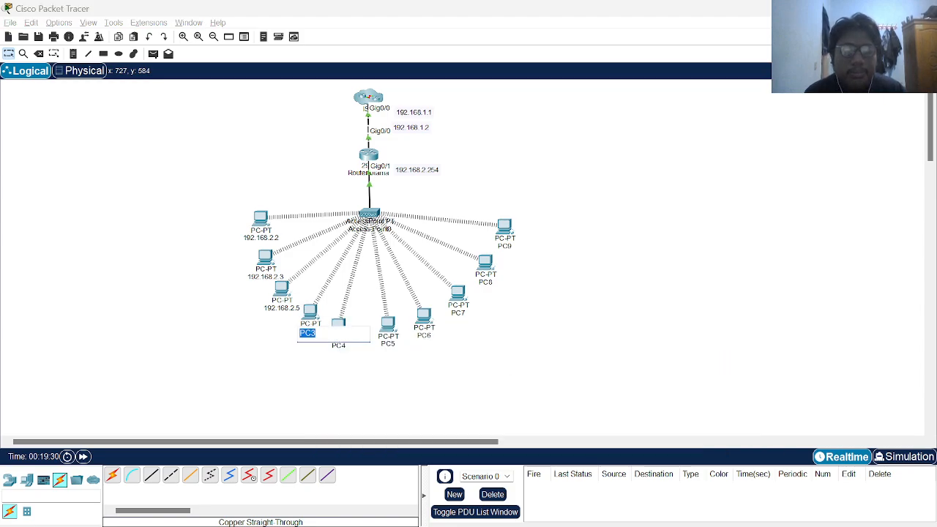
pyautogui.hotkey('ctrl', 'v')
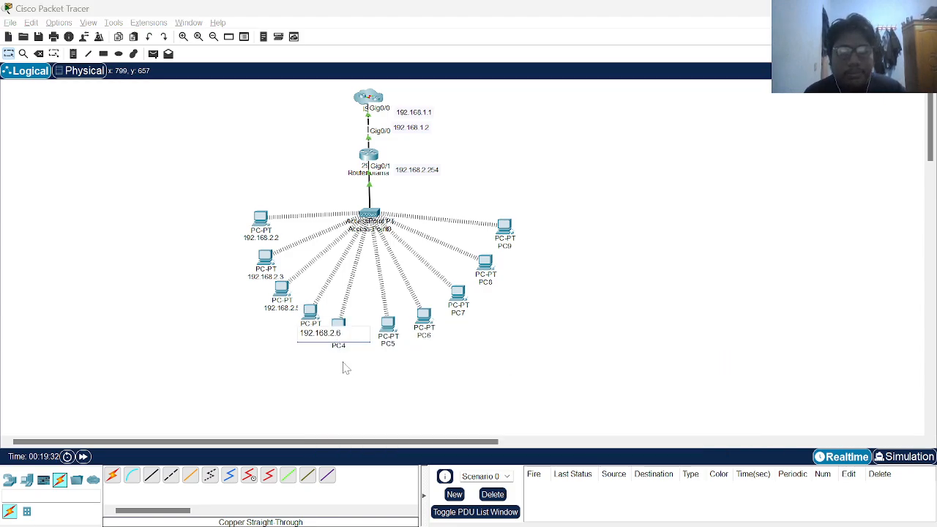
pyautogui.click(355, 373)
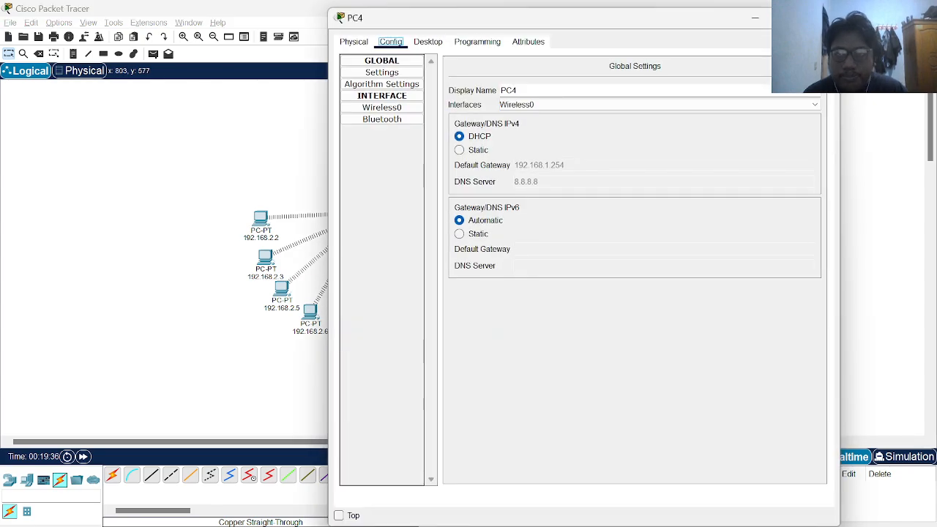
# After checking PC4's configuration, relabel PC4 as 192.168.2.8
pyautogui.click(823, 17)
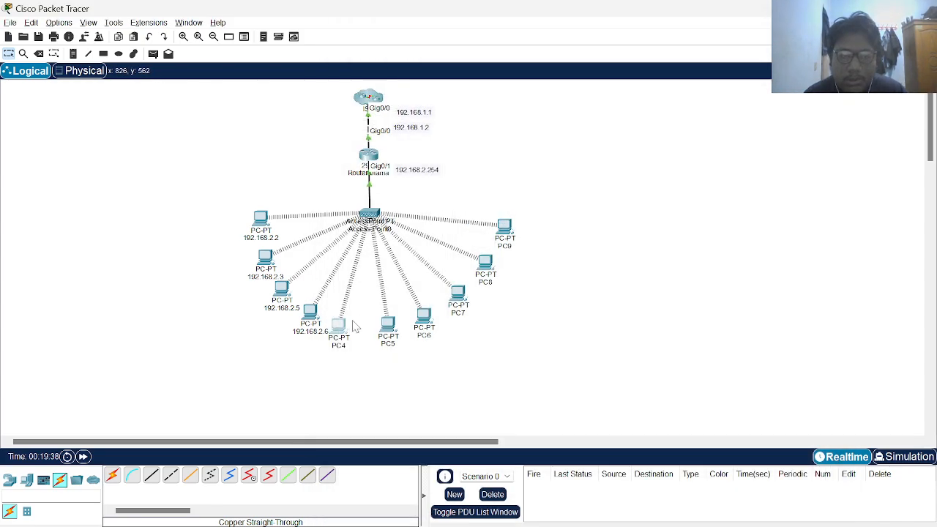
pyautogui.click(340, 346)
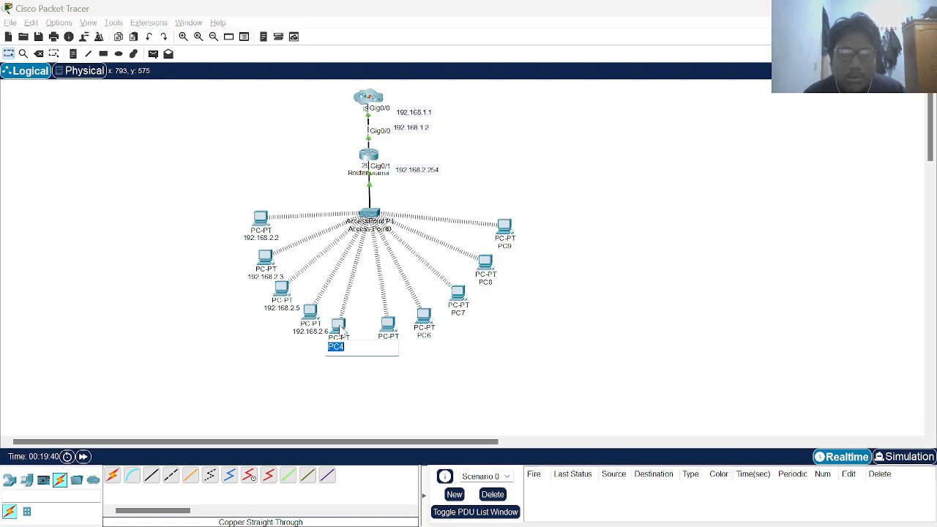
pyautogui.click(340, 330)
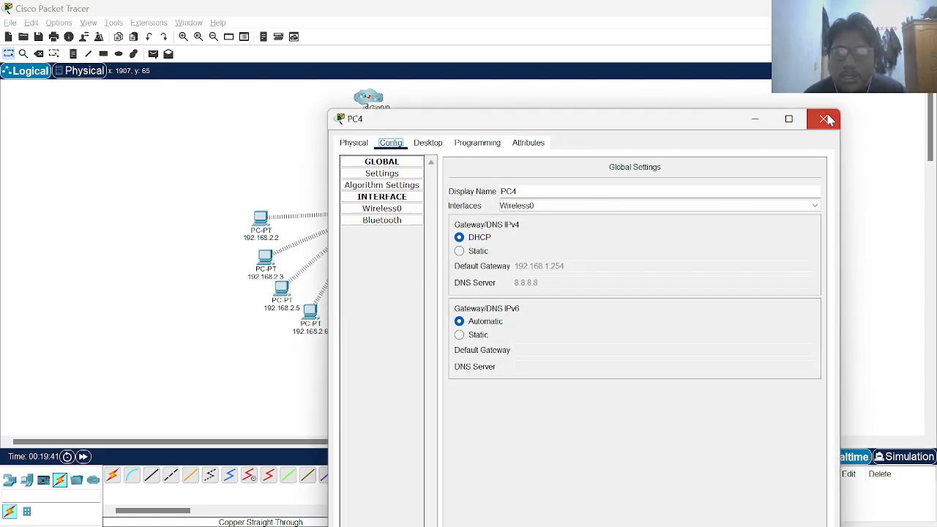
pyautogui.click(825, 119)
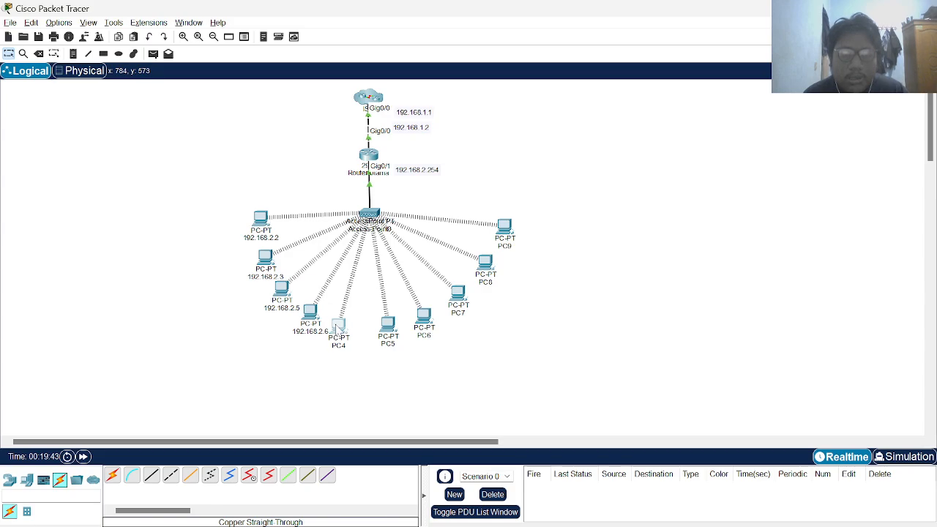
pyautogui.moveTo(338, 336)
pyautogui.click(337, 348)
pyautogui.hotkey('ctrl', 'v')
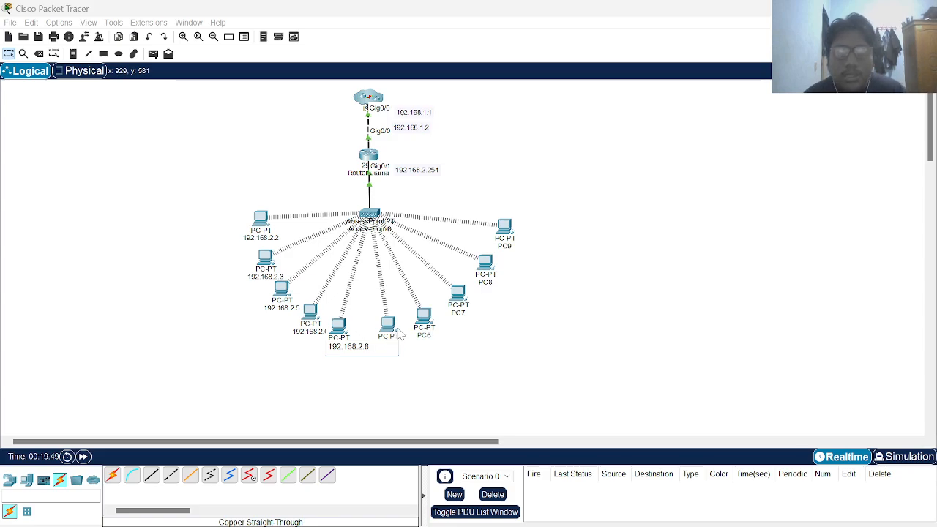
pyautogui.click(435, 357)
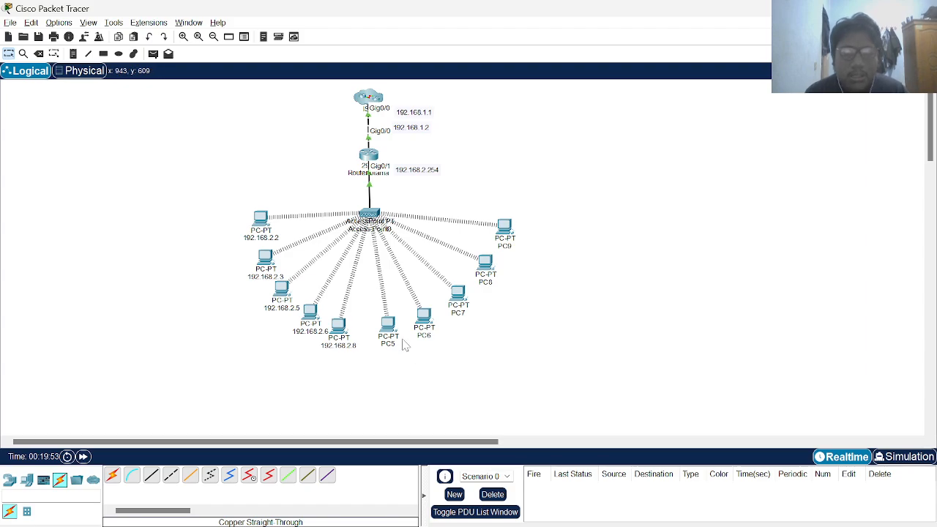
# Relabel PC5 and PC6 as 192.168.2.9 and 192.168.2.10
pyautogui.moveTo(395, 333)
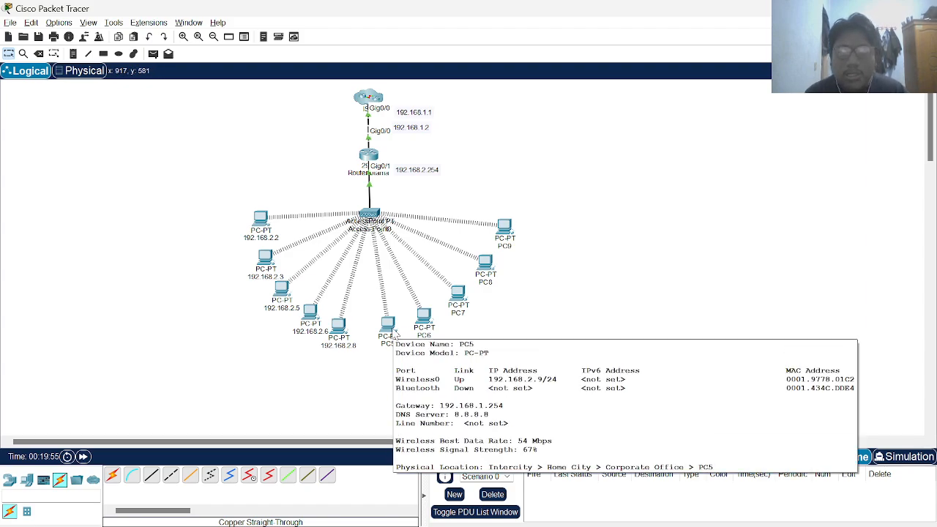
pyautogui.click(393, 350)
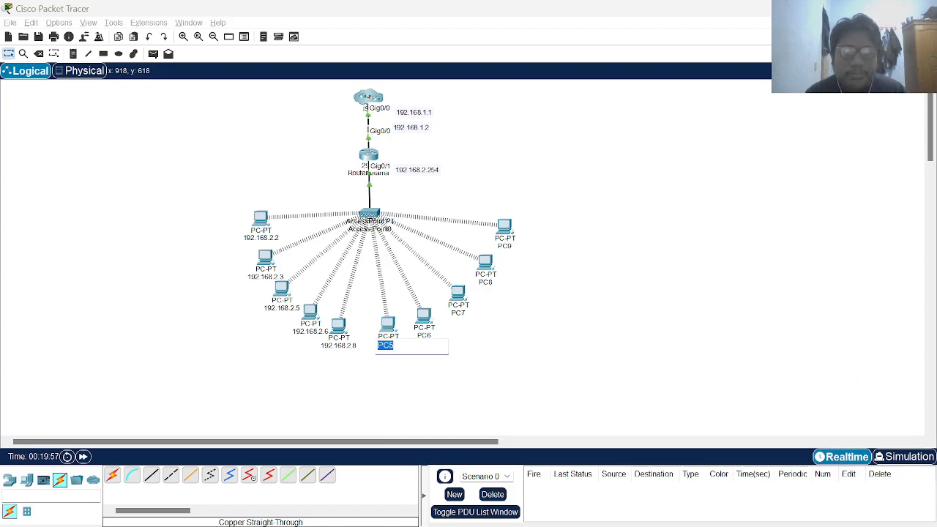
pyautogui.hotkey('ctrl', 'v')
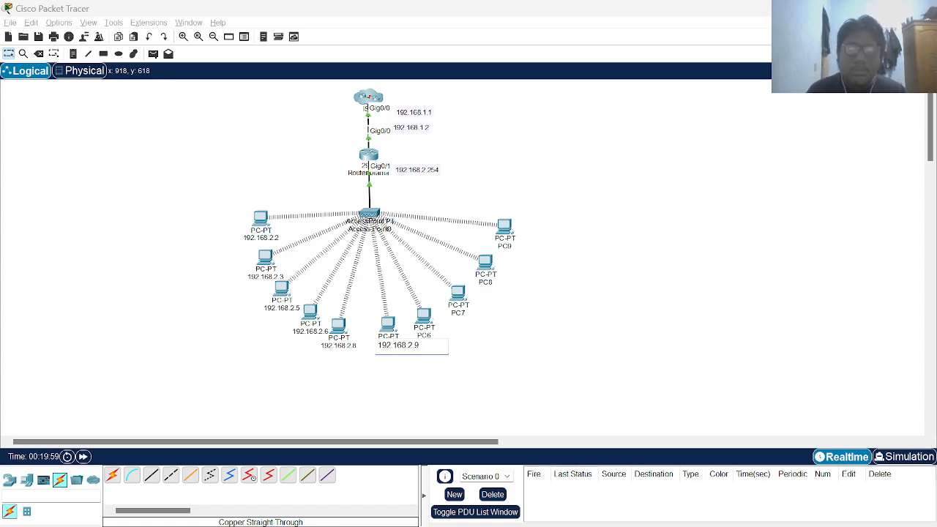
pyautogui.press('Return')
pyautogui.moveTo(426, 317)
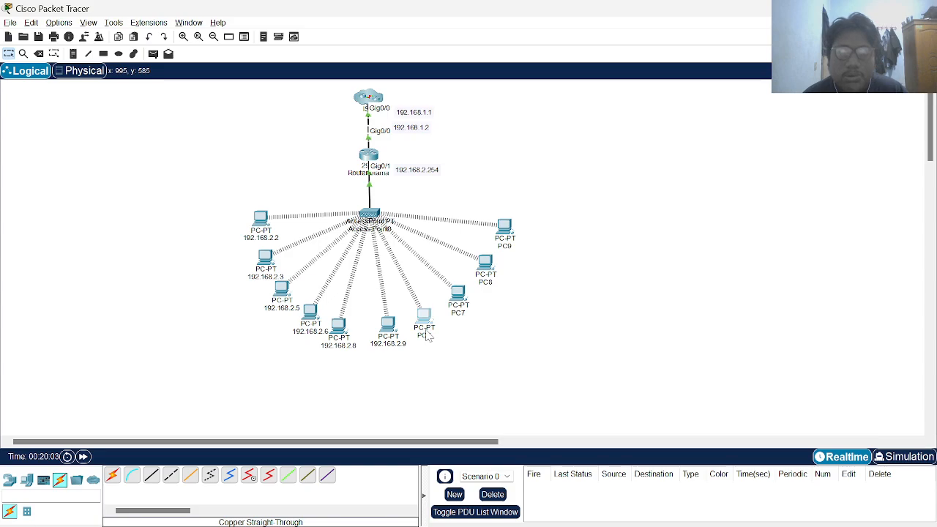
pyautogui.moveTo(429, 334); pyautogui.dragTo(430, 330)
pyautogui.click(429, 334)
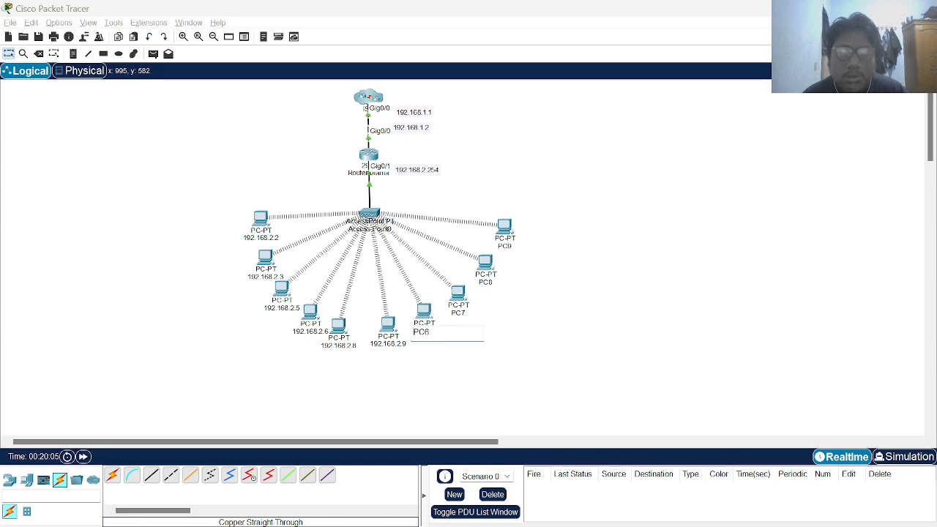
pyautogui.doubleClick(429, 334)
pyautogui.write('192.168.2.2')
pyautogui.write('.10')
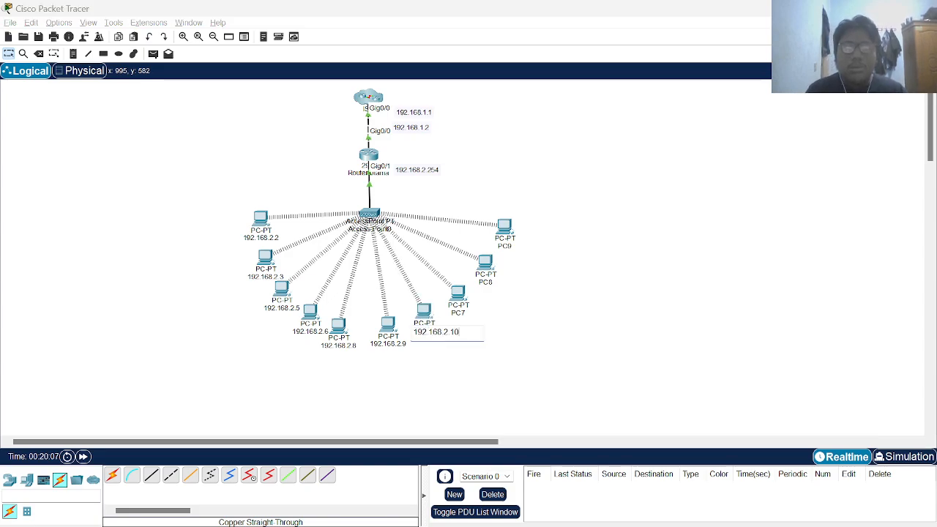
pyautogui.click(531, 342)
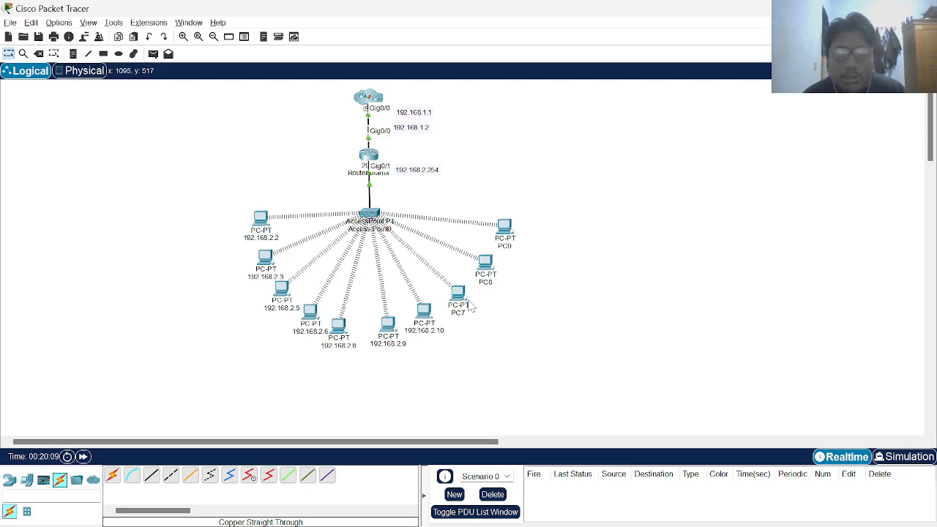
# Relabel PC7 as 192.168.2.16
pyautogui.moveTo(461, 306)
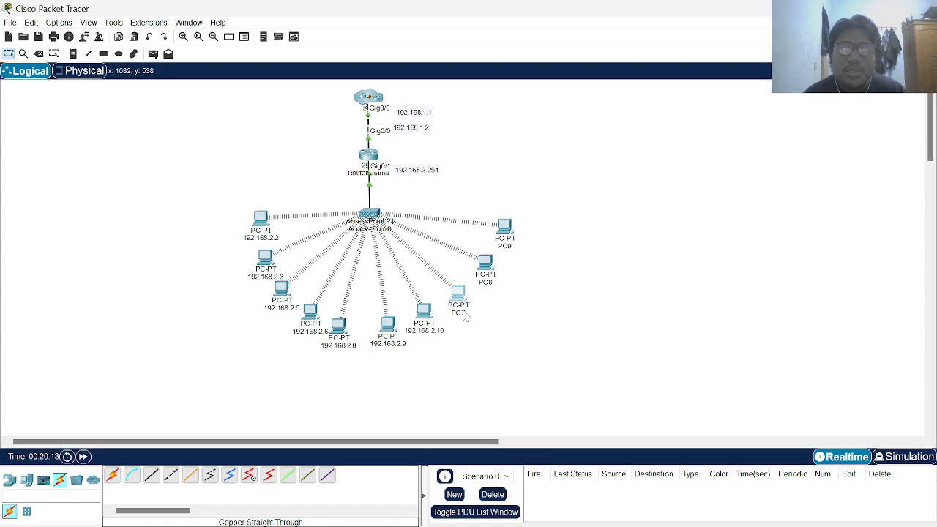
pyautogui.click(458, 314)
pyautogui.hotkey('ctrl', 'a')
pyautogui.write('192.168.2.2')
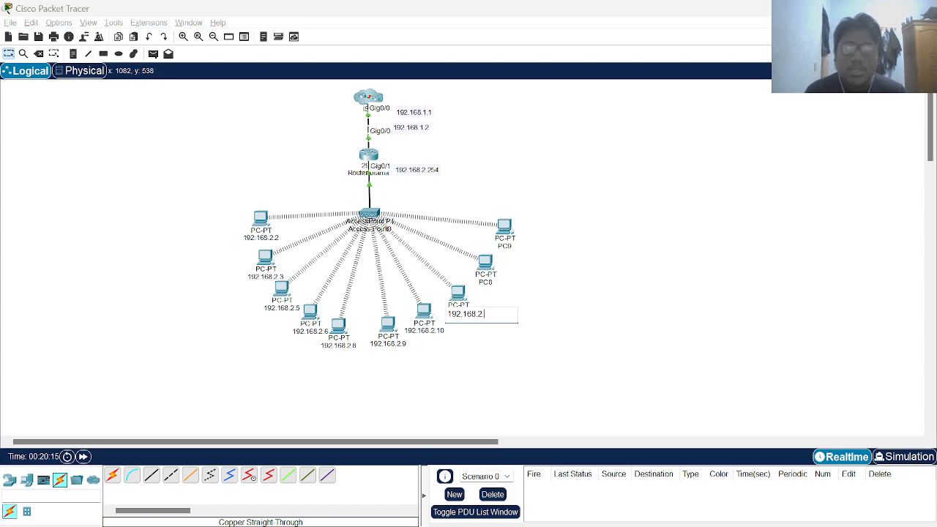
pyautogui.click(551, 306)
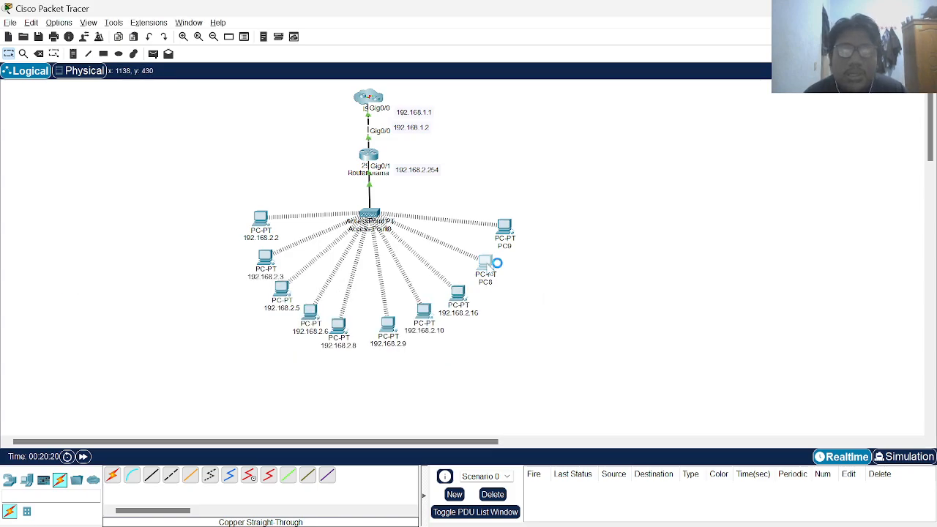
# After checking PC8's configuration, relabel PC8 as 192.168.2.12 and PC9 as 192.168.2.14
pyautogui.click(490, 272)
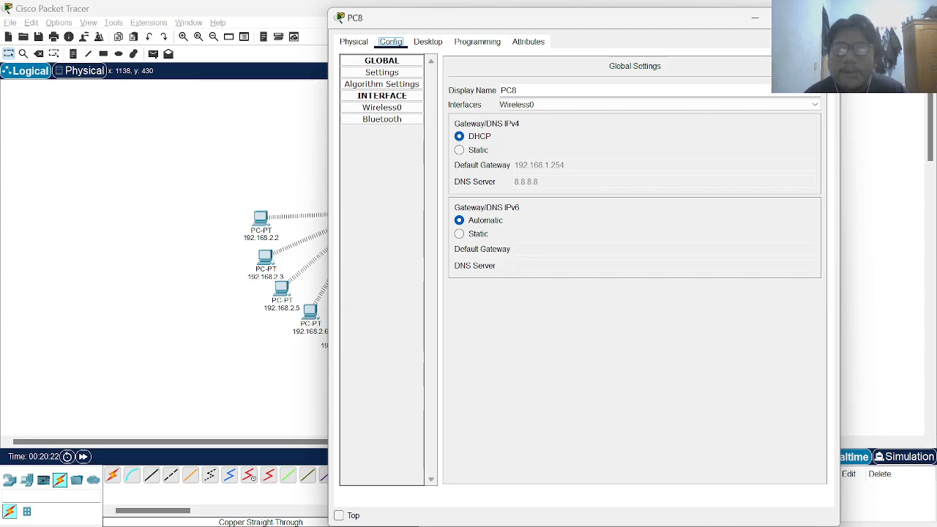
pyautogui.click(824, 18)
pyautogui.click(484, 283)
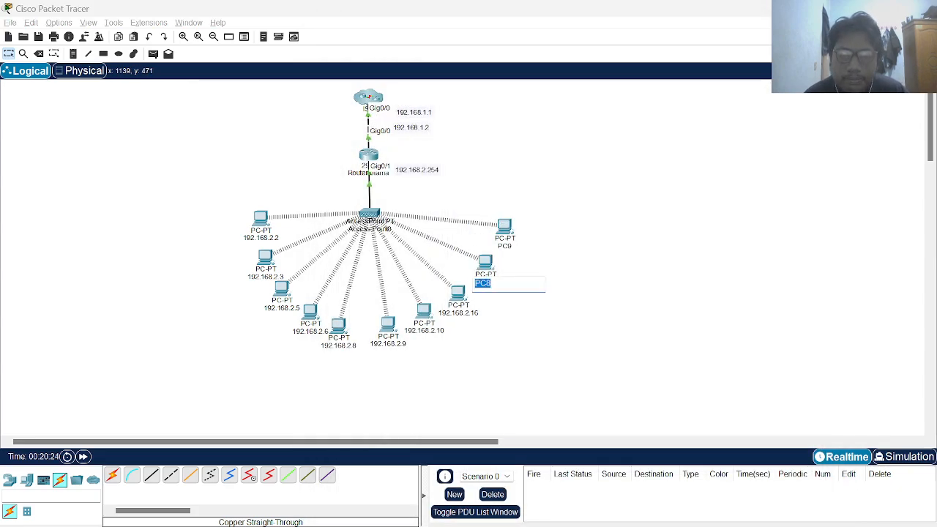
pyautogui.write('192.168.2.12')
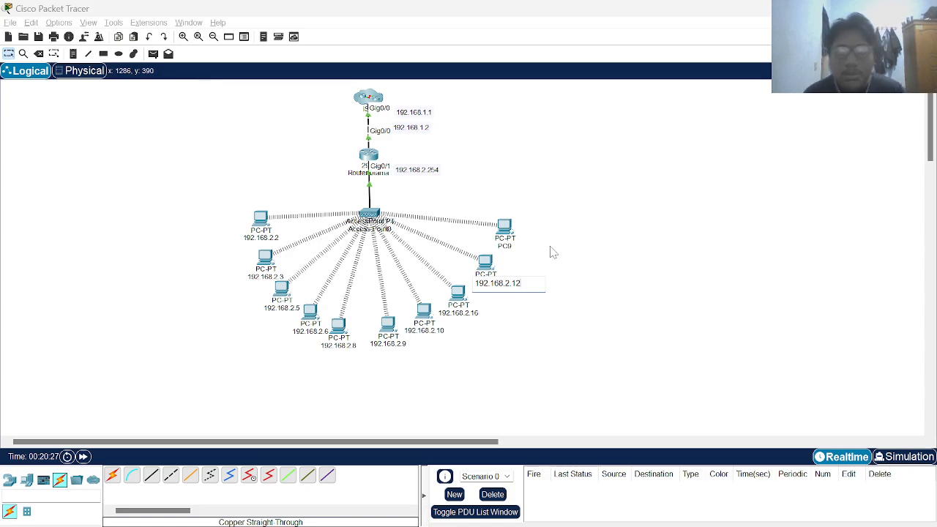
pyautogui.click(553, 252)
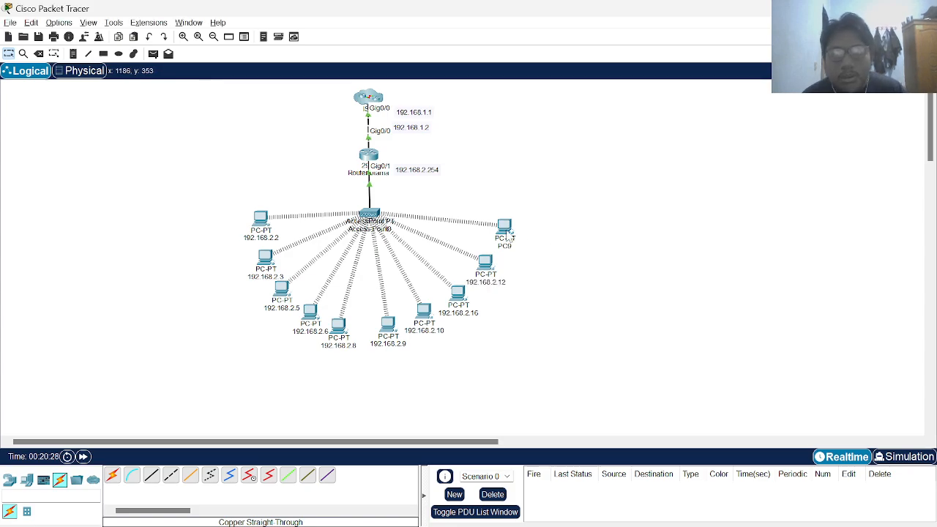
pyautogui.moveTo(505, 234)
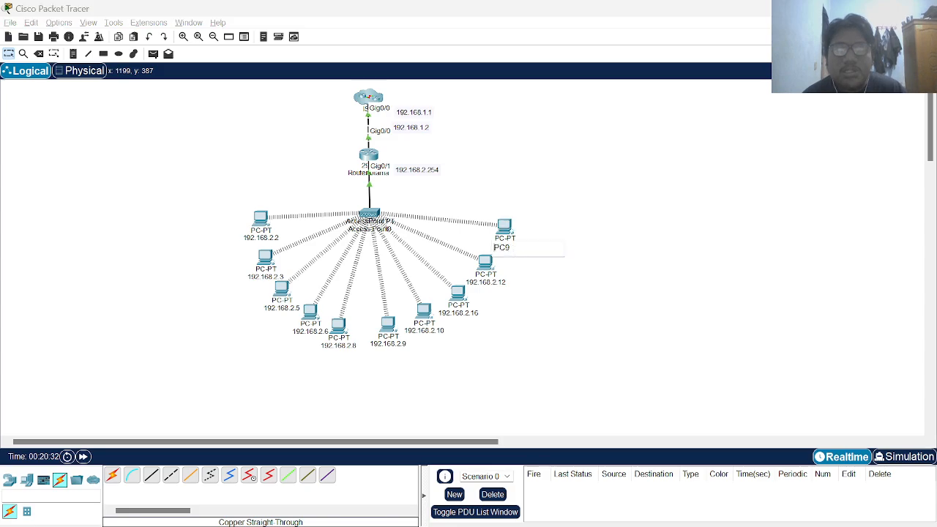
pyautogui.click(503, 249)
pyautogui.write('192.168.2.14')
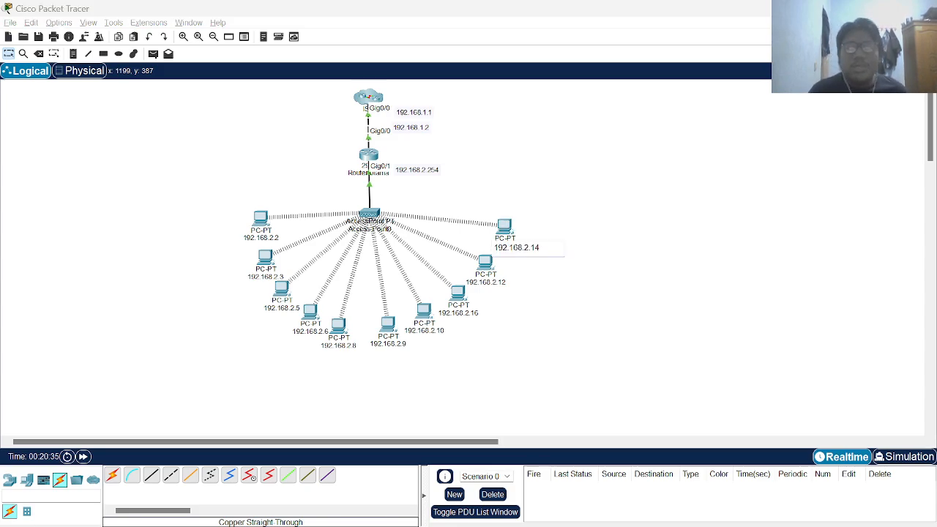
pyautogui.click(602, 273)
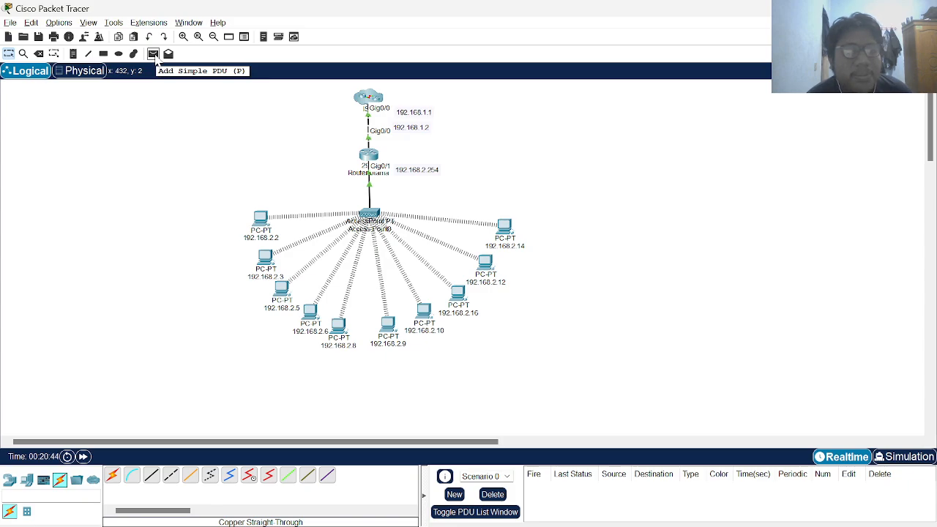
# Send a simple ICMP PDU from PC 192.168.2.2 to PC 192.168.2.12, then glance at Access Point0
pyautogui.click(155, 58)
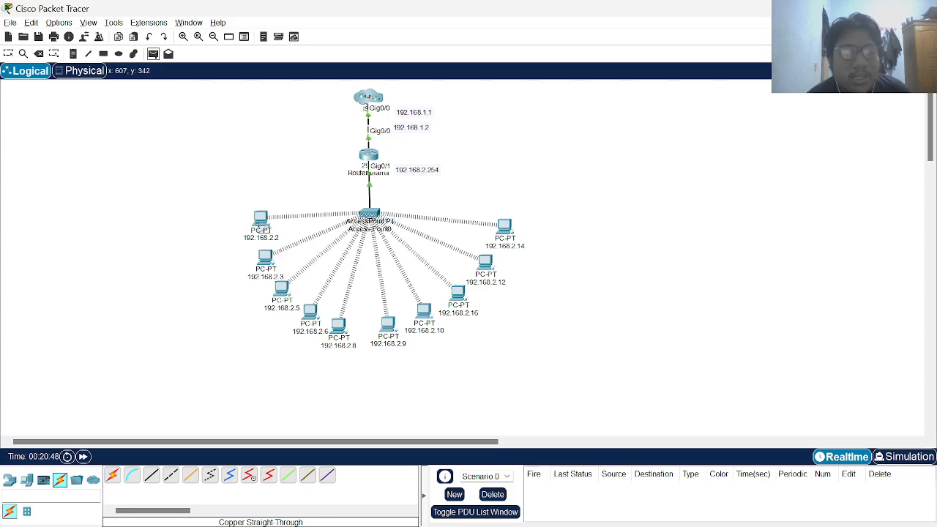
pyautogui.click(262, 218)
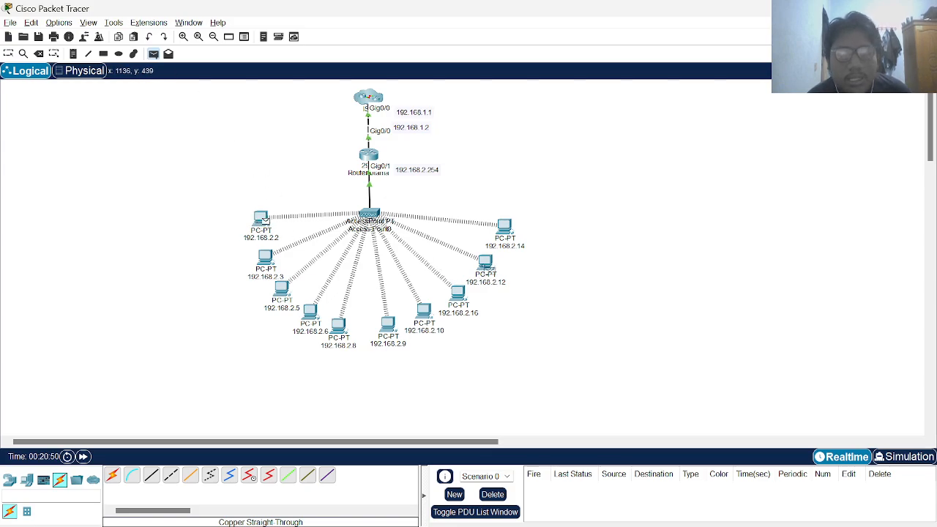
pyautogui.click(485, 266)
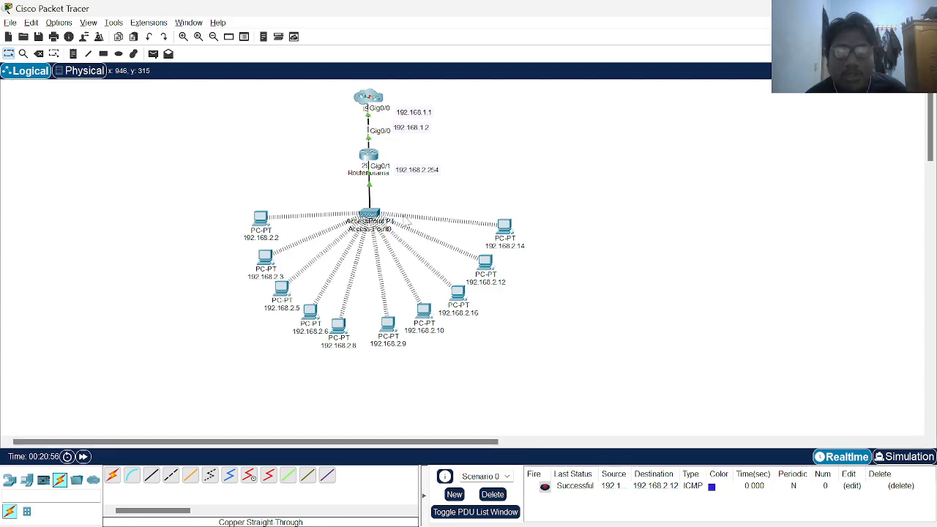
pyautogui.click(371, 217)
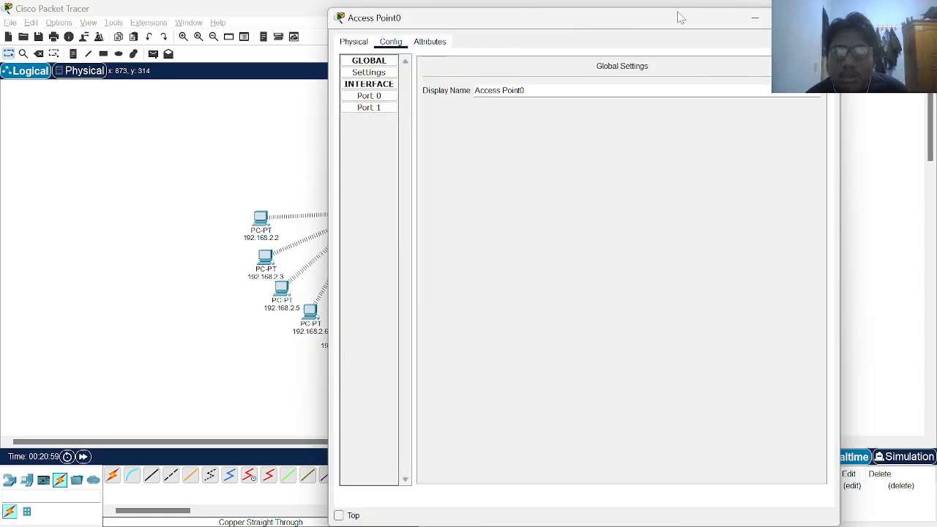
pyautogui.click(303, 268)
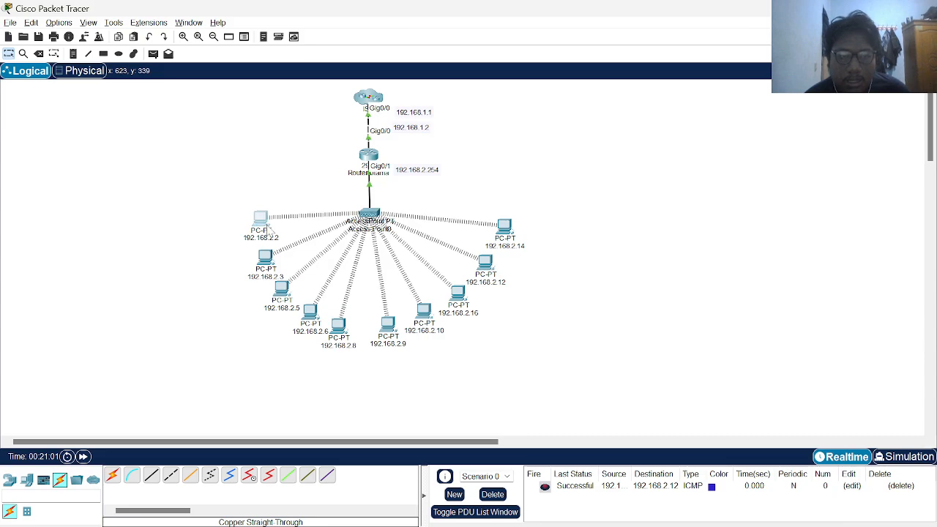
# Ping 192.168.2.8 from PC 192.168.2.2's command prompt
pyautogui.click(268, 225)
pyautogui.click(428, 143)
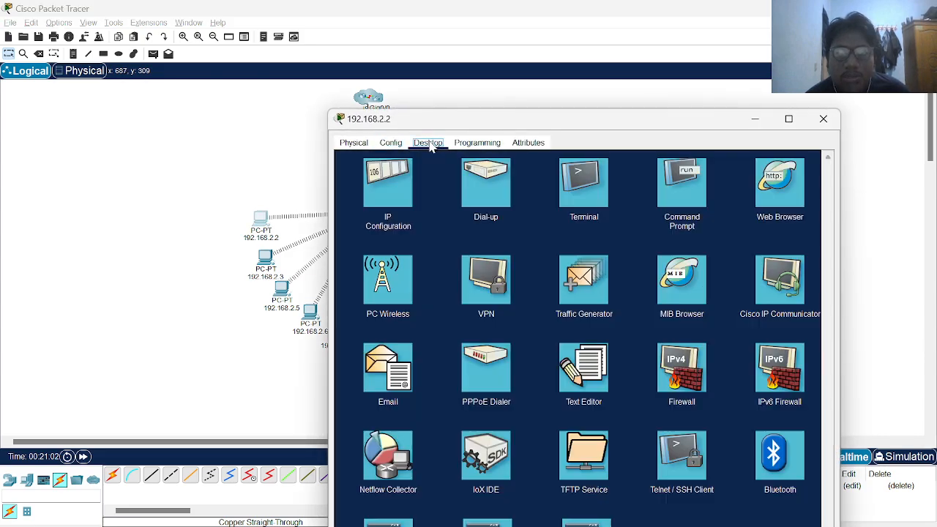
pyautogui.click(583, 181)
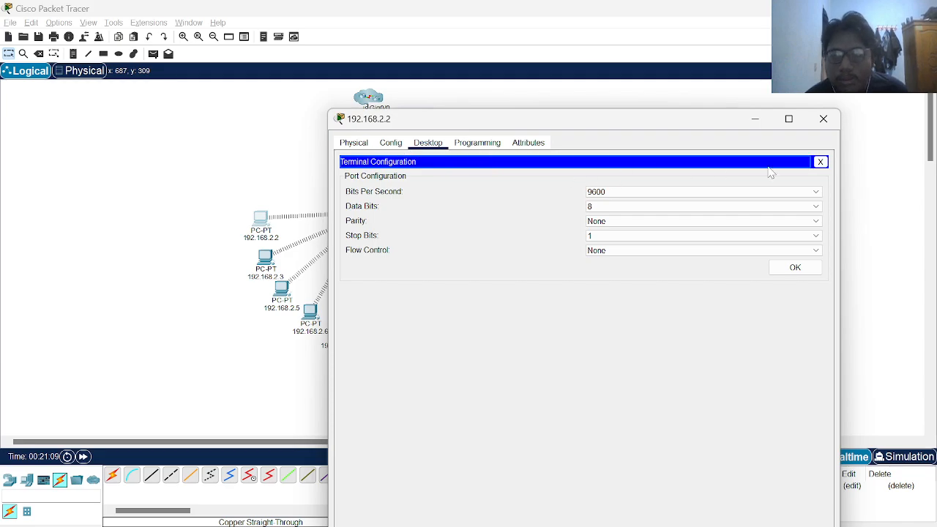
pyautogui.click(821, 161)
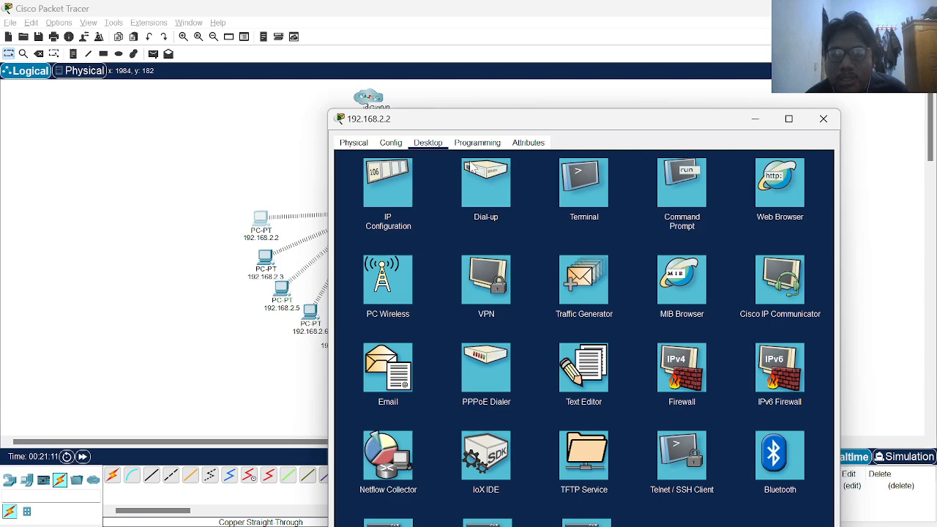
pyautogui.click(682, 219)
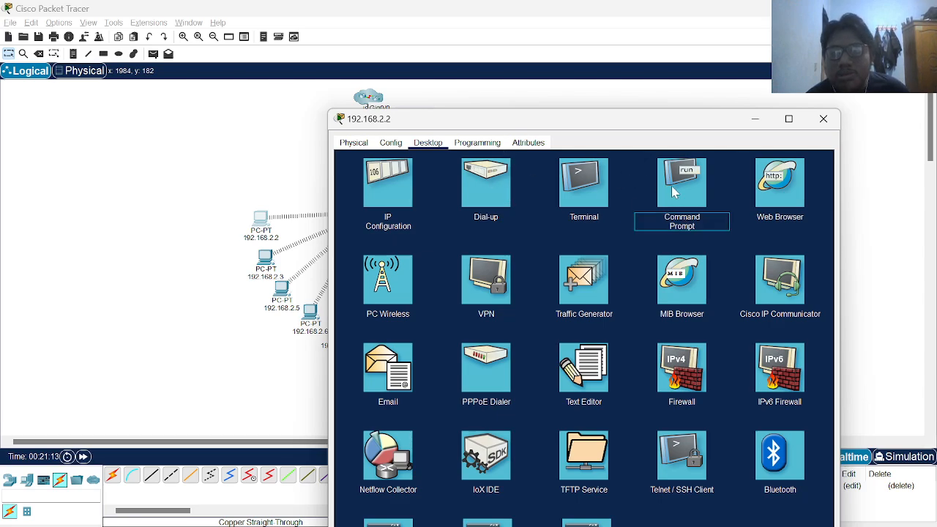
pyautogui.click(673, 191)
pyautogui.write('p')
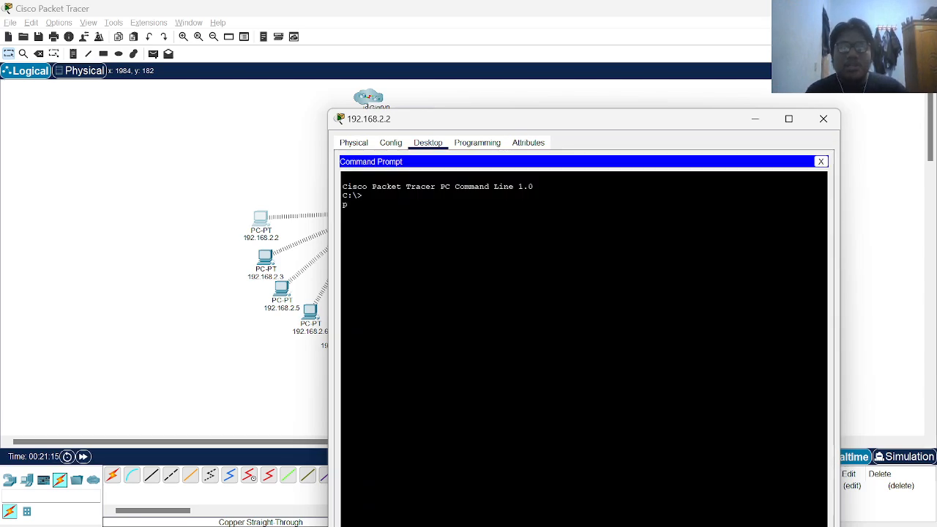
pyautogui.write('ing 192.168')
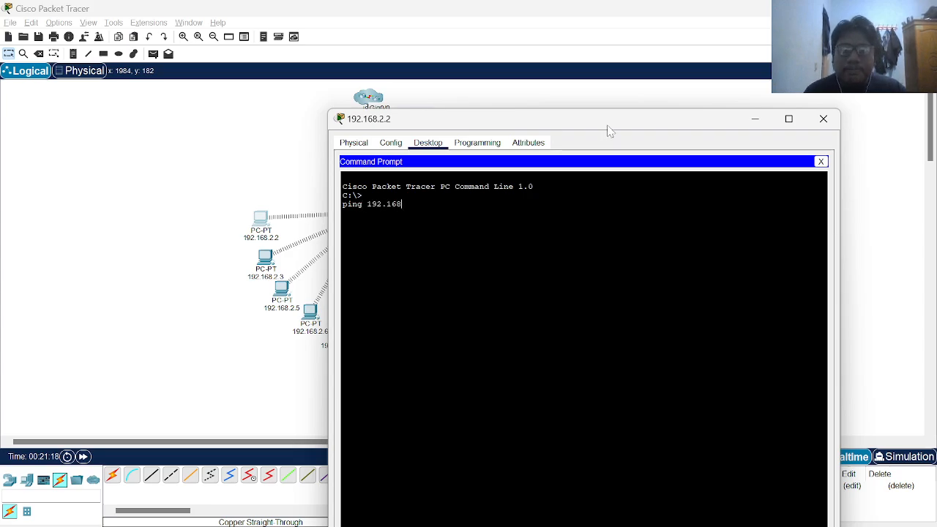
pyautogui.moveTo(608, 130); pyautogui.dragTo(689, 111)
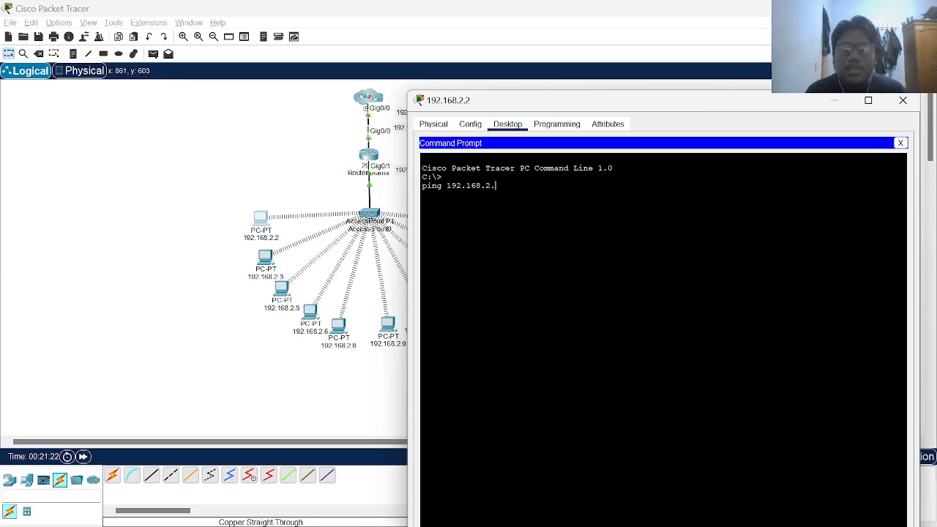
pyautogui.write('8')
pyautogui.press('Return')
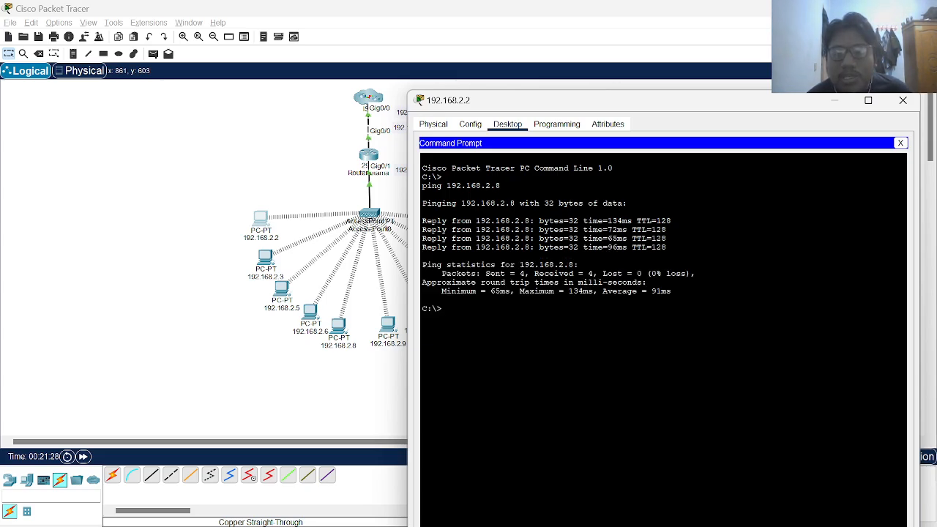
# Close the PC window and send a simple PDU from the ISP router to the router below
pyautogui.click(354, 108)
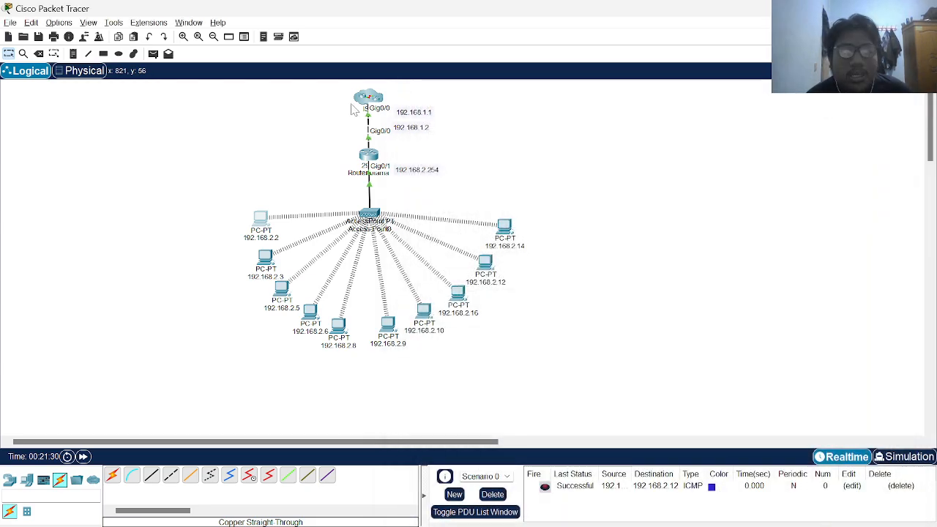
pyautogui.click(153, 53)
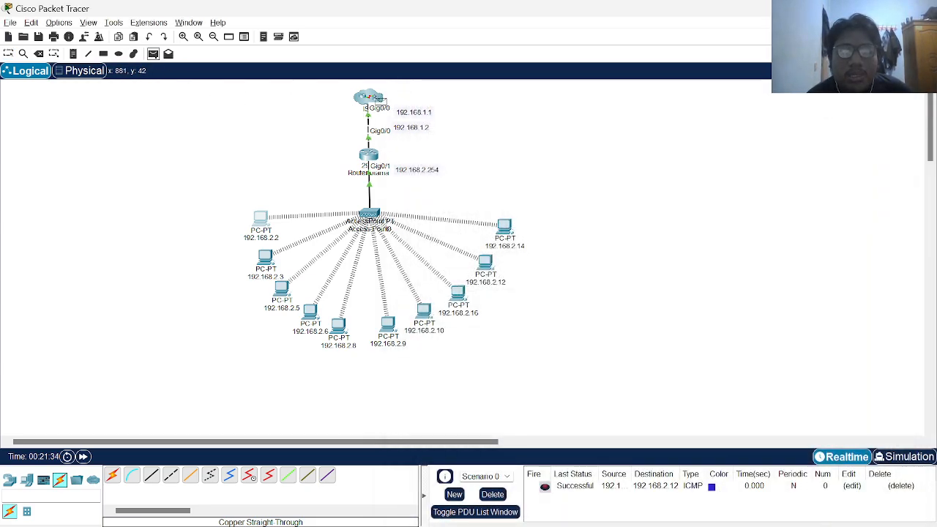
pyautogui.click(369, 98)
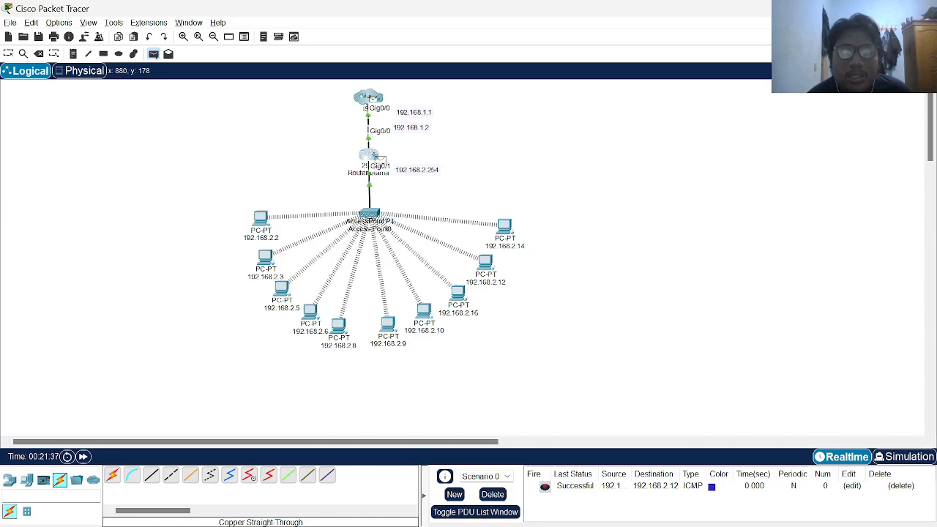
pyautogui.click(370, 157)
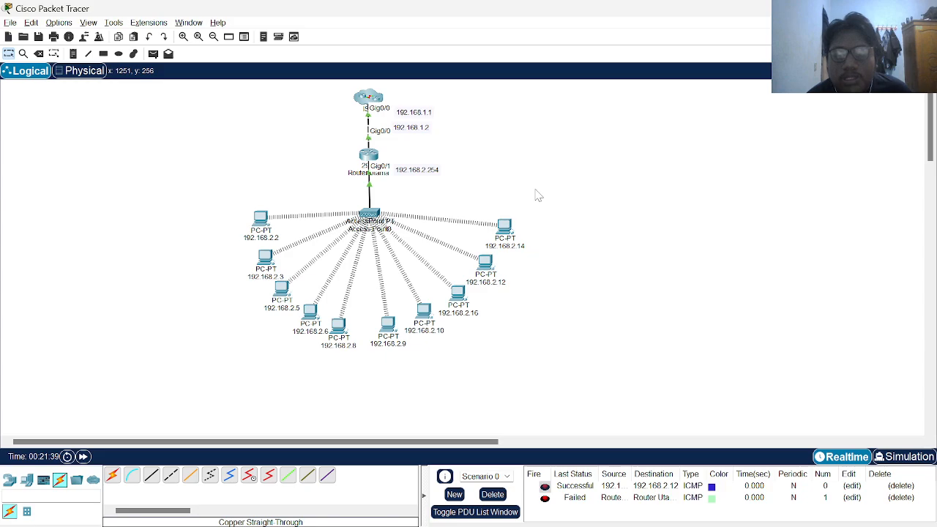
# Clear the PDU list and resend the ISP-to-router simple PDU
pyautogui.click(491, 498)
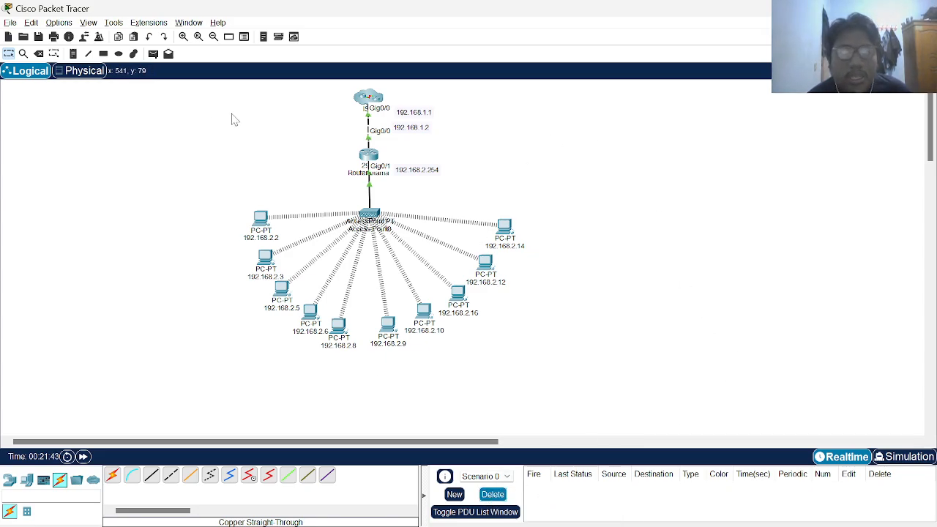
pyautogui.click(154, 57)
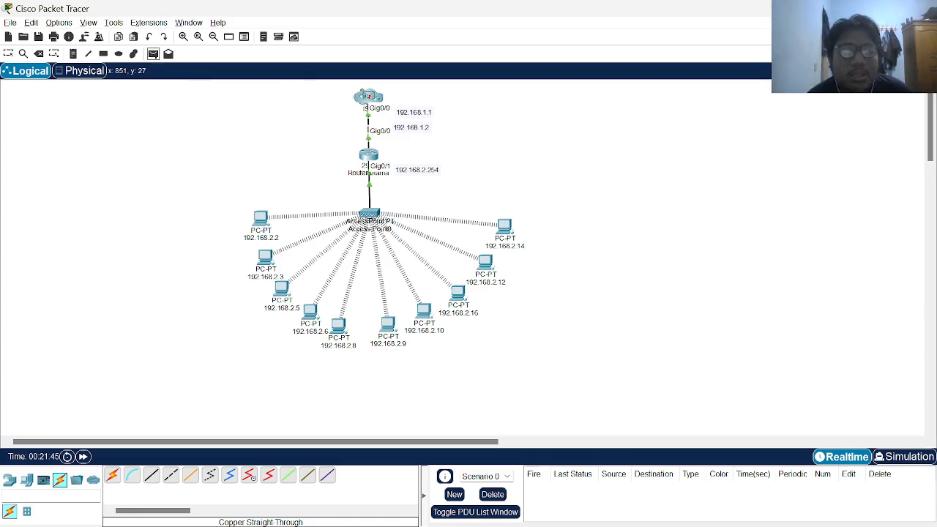
pyautogui.click(369, 97)
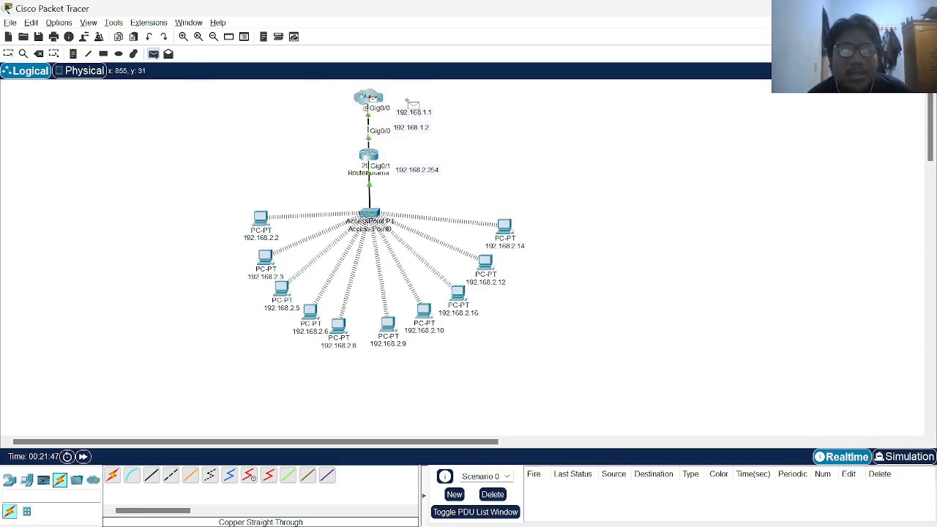
pyautogui.click(370, 160)
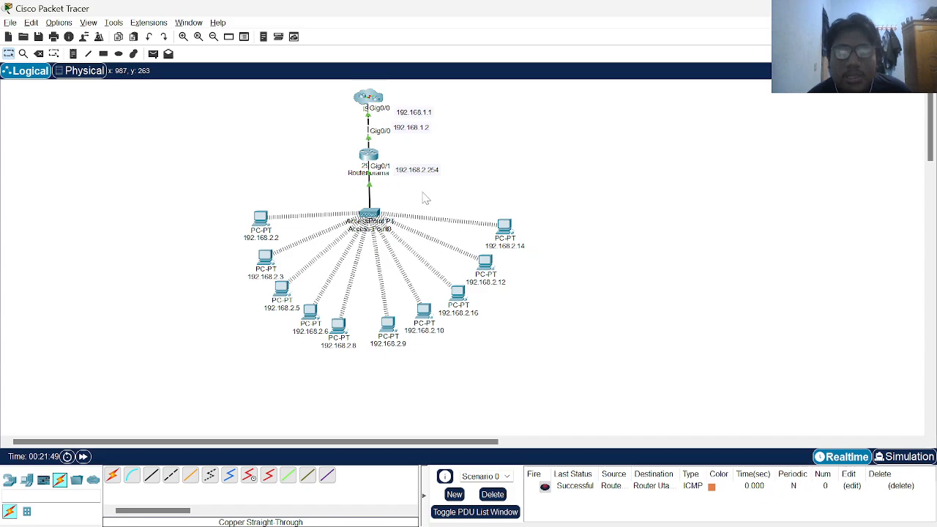